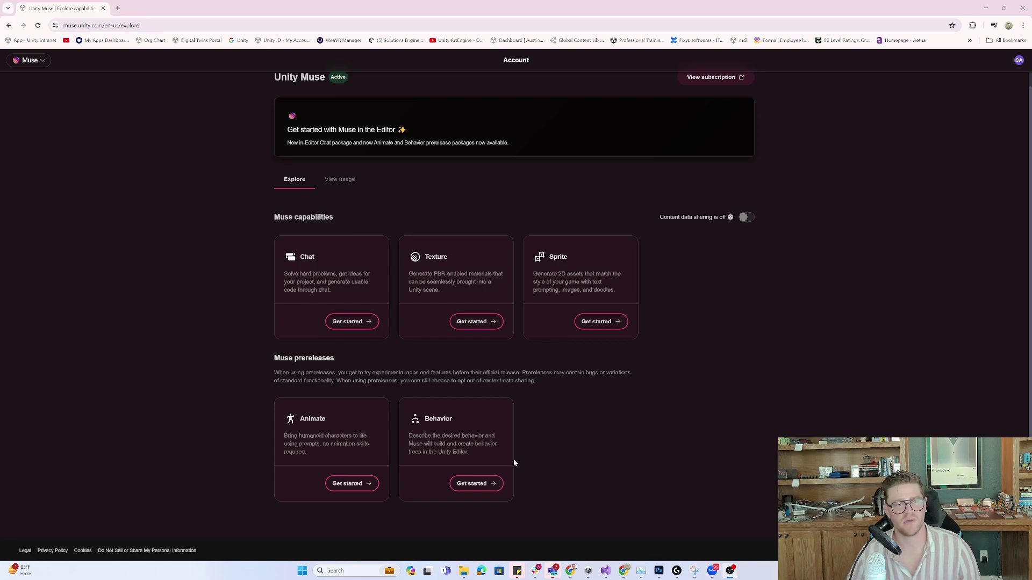
# - Switch to Unity Hub and create a Universal 3D sample project named BehaviorLiveDemo with Connect to Unity Cloud turned off
pyautogui.moveTo(587, 575)
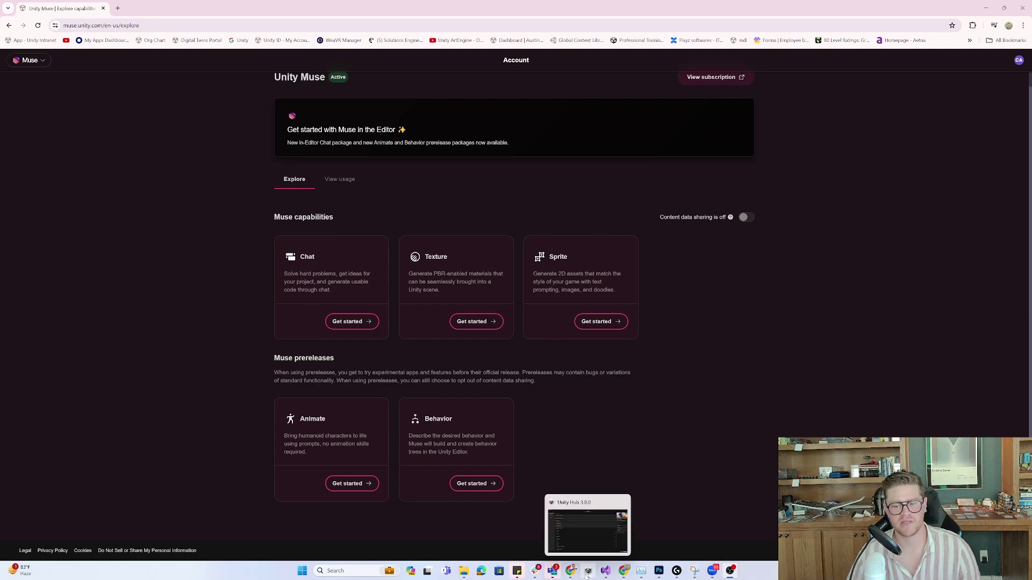
pyautogui.click(582, 529)
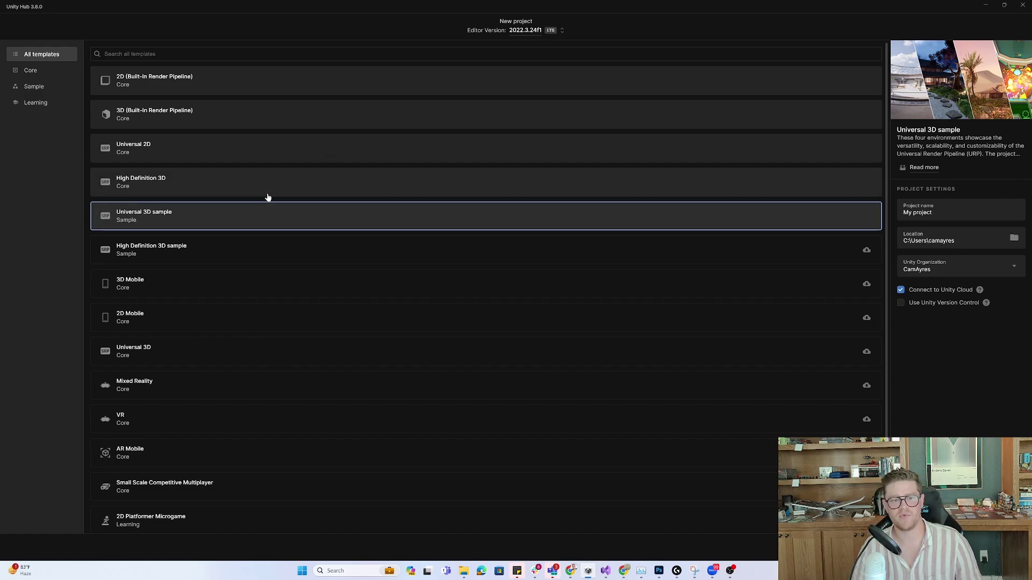
pyautogui.click(900, 290)
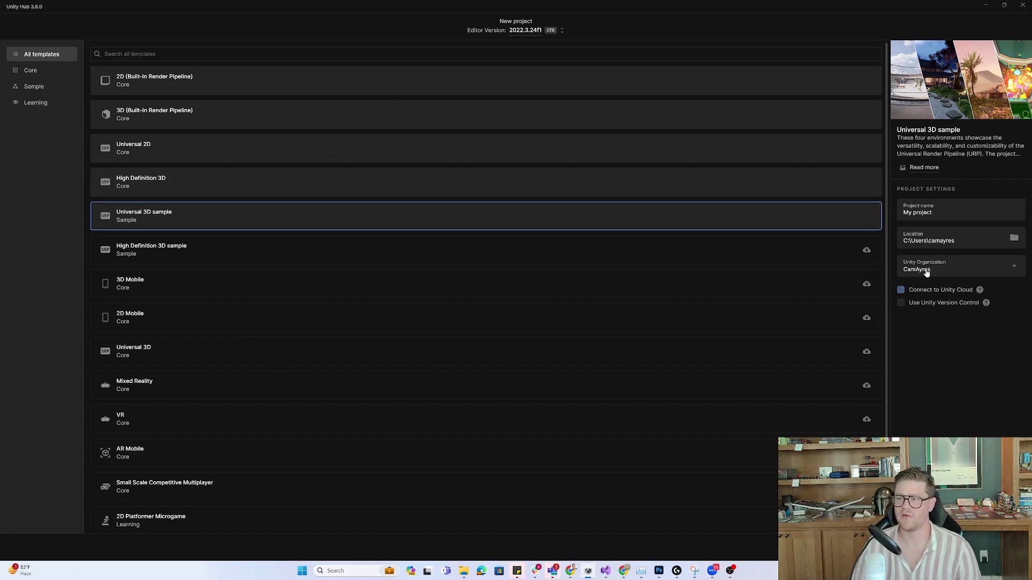
pyautogui.click(946, 211)
pyautogui.moveTo(935, 213); pyautogui.dragTo(894, 215)
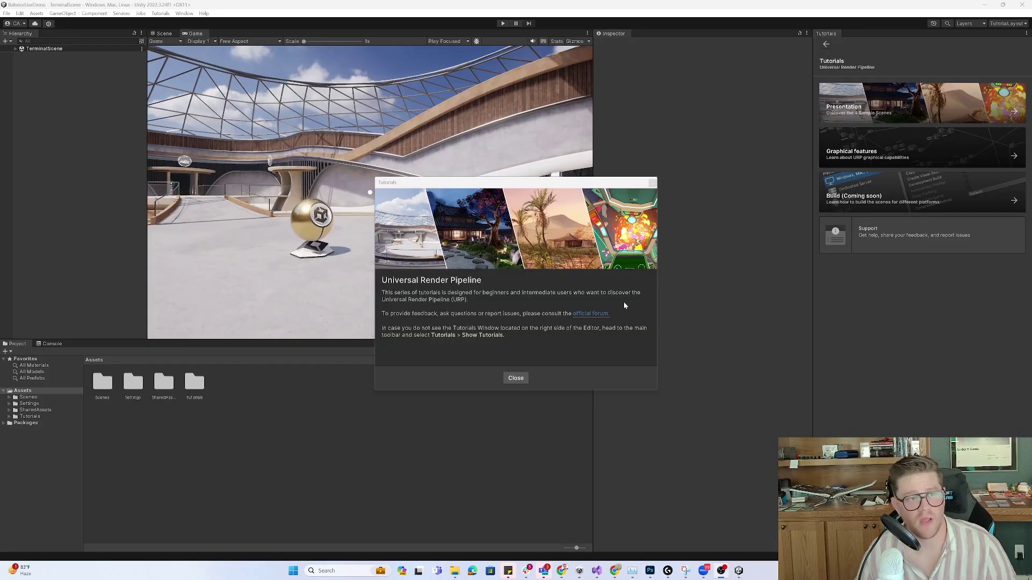
pyautogui.click(515, 378)
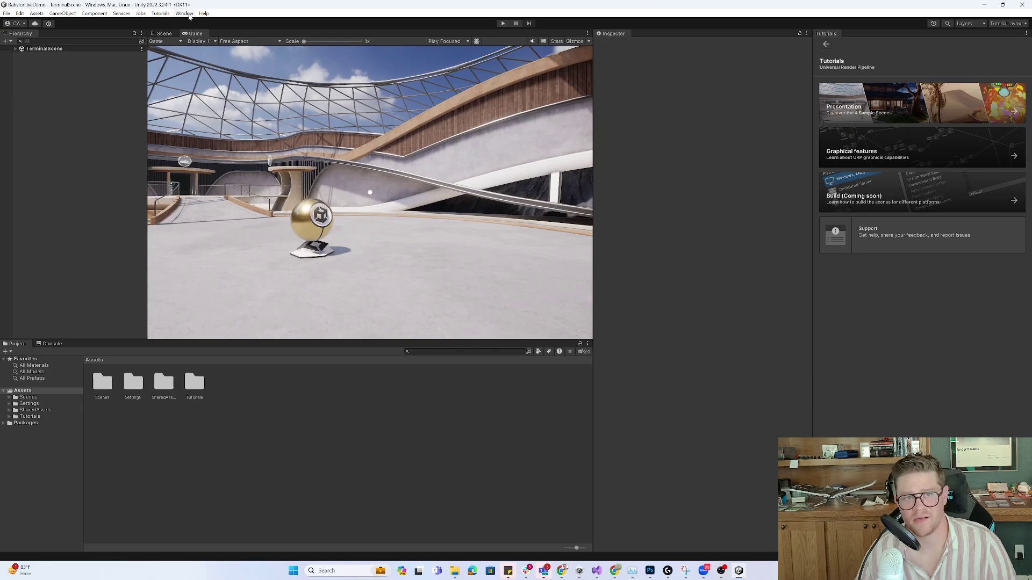
# - From the Unity Muse web page, install the Behavior package com.unity.muse.behavior into the project open in the Unity Editor
pyautogui.hotkey('alt', 'Tab')
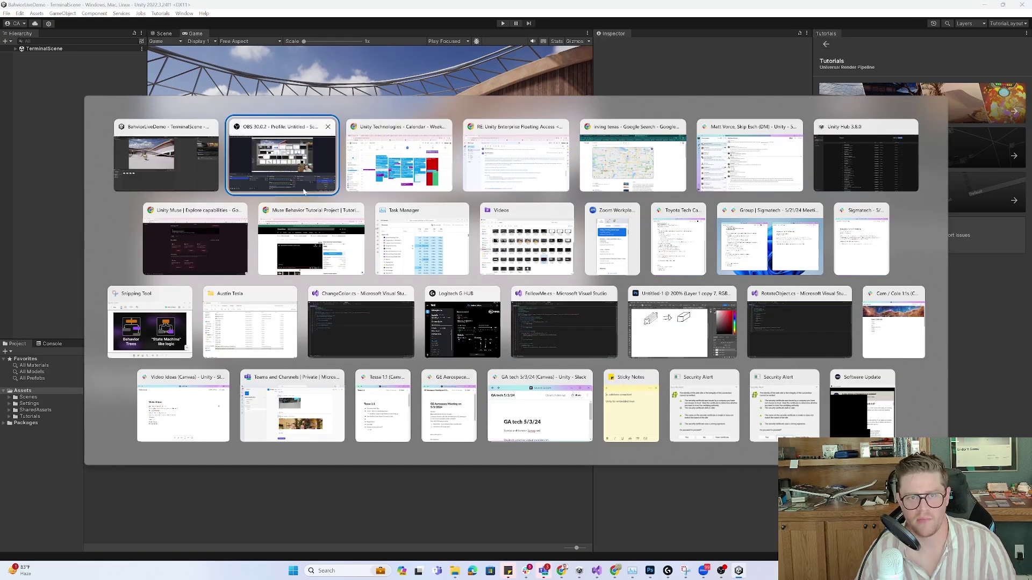
pyautogui.click(198, 245)
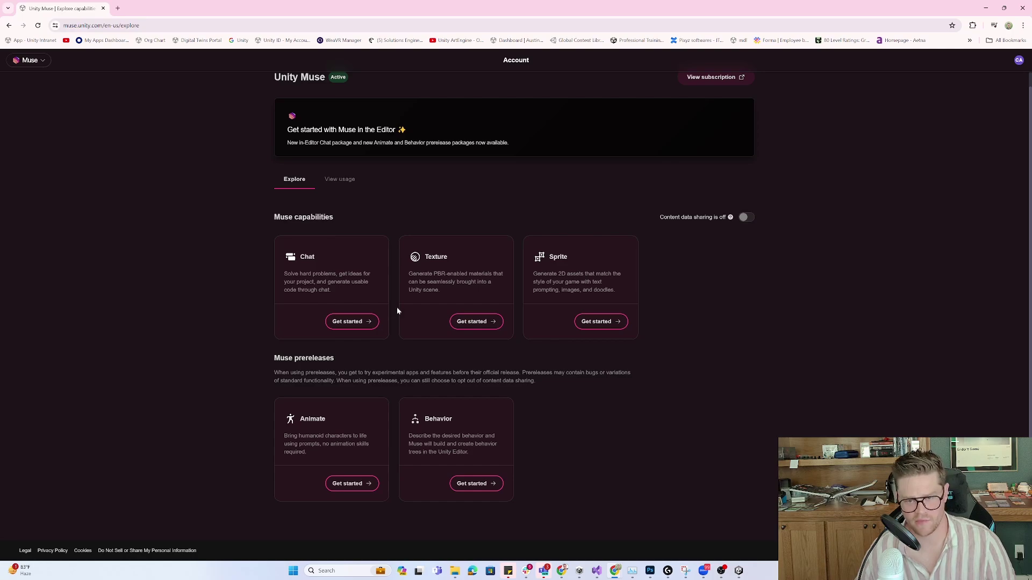
pyautogui.click(483, 484)
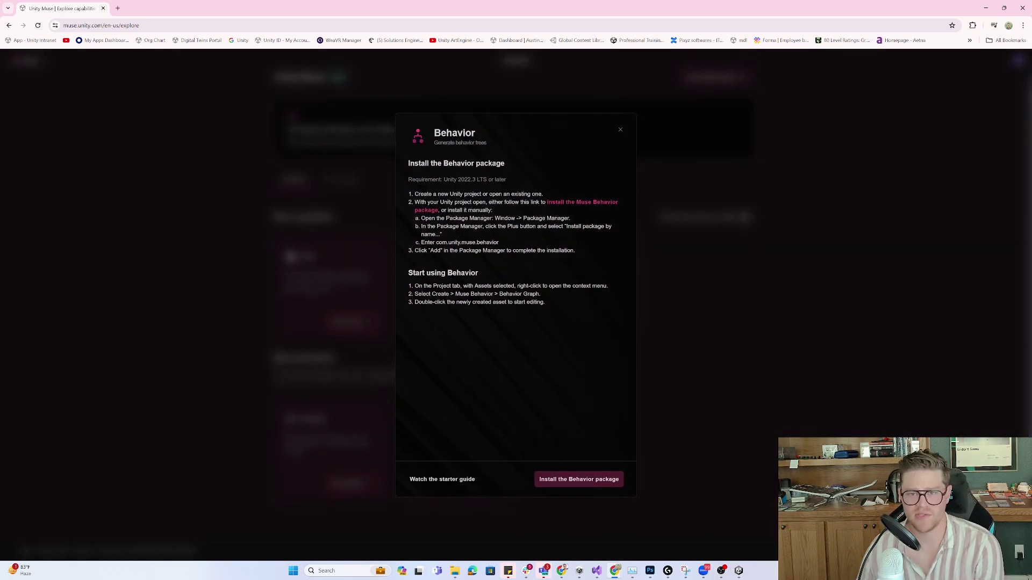
pyautogui.click(592, 480)
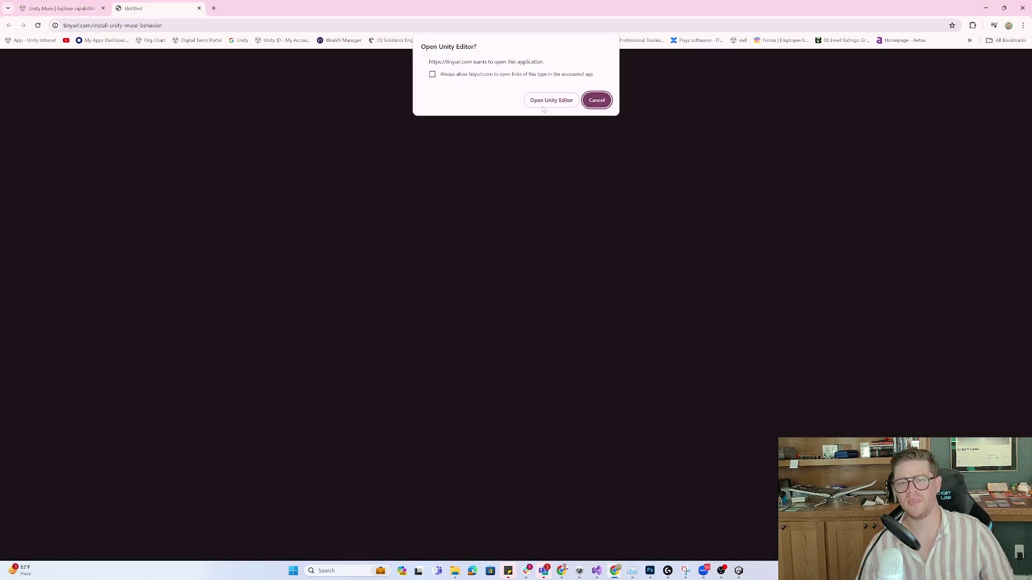
pyautogui.click(551, 100)
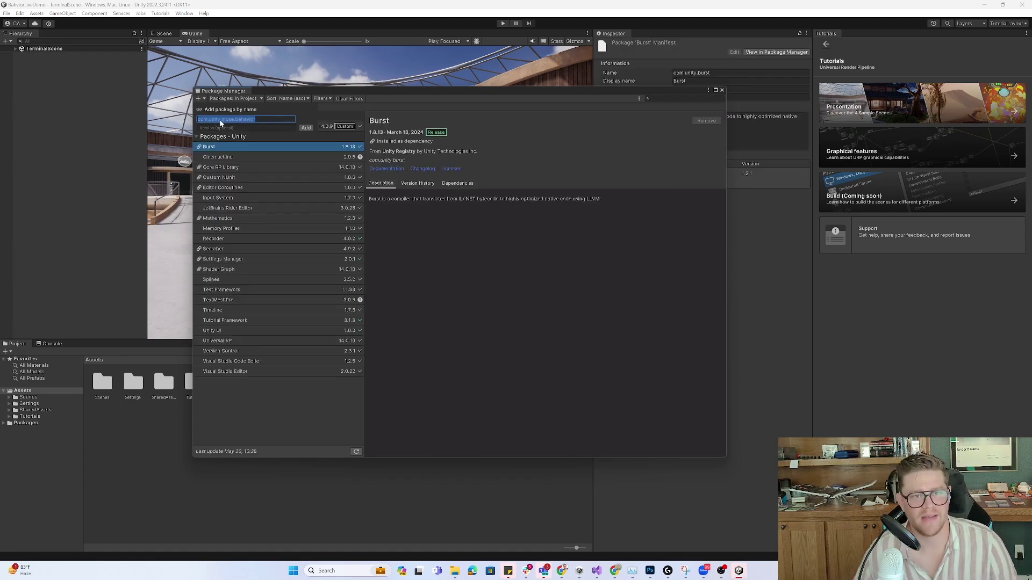
pyautogui.click(262, 119)
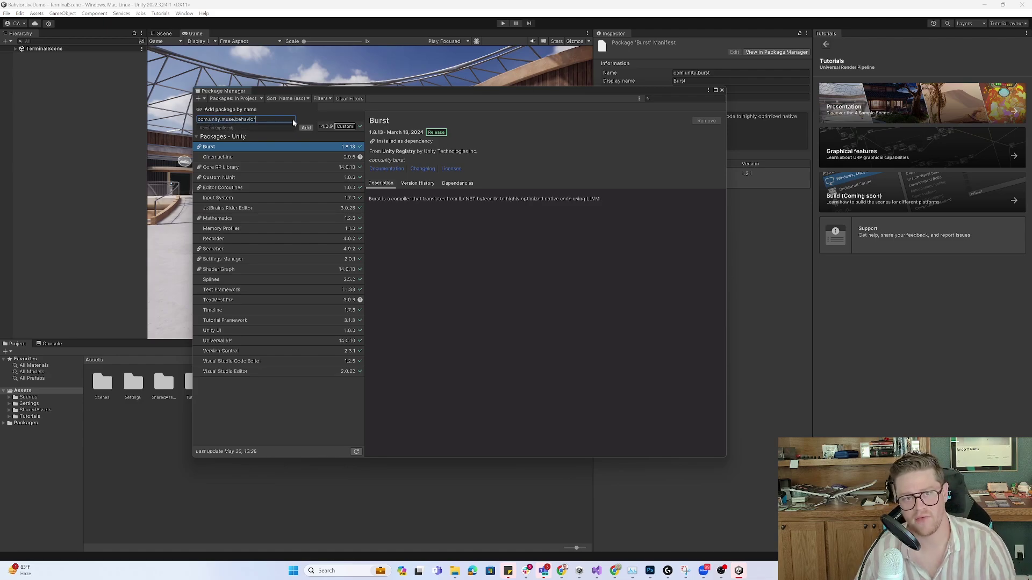
pyautogui.click(306, 128)
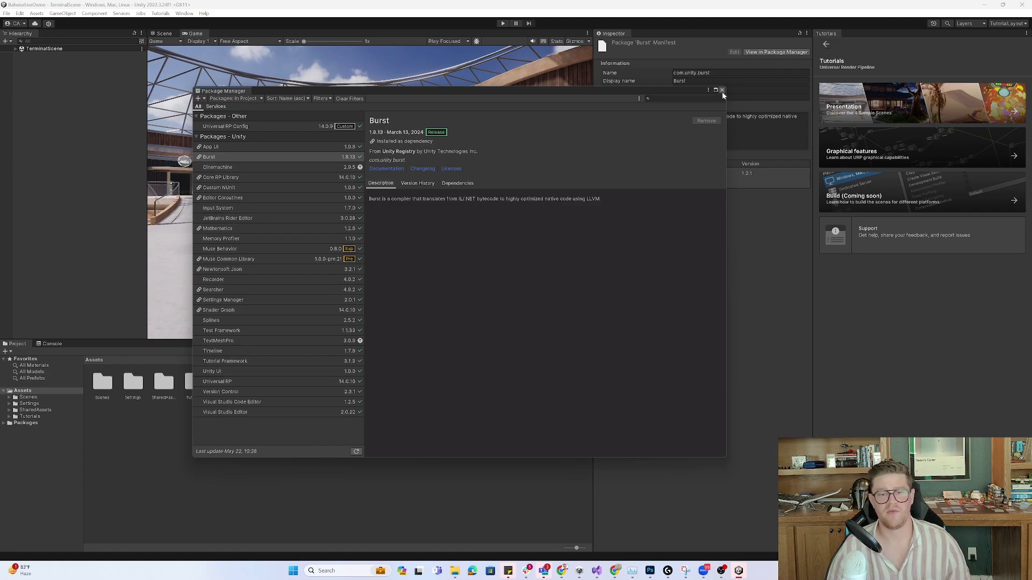
# - Examine the installed Muse Behavior package and its samples, and close the Package Manager
pyautogui.click(264, 250)
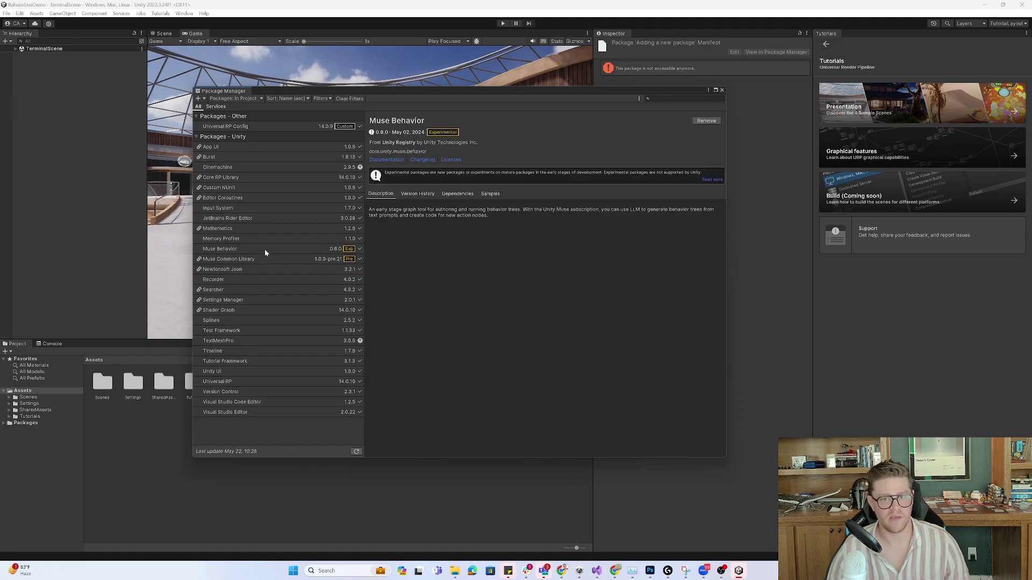
pyautogui.click(491, 195)
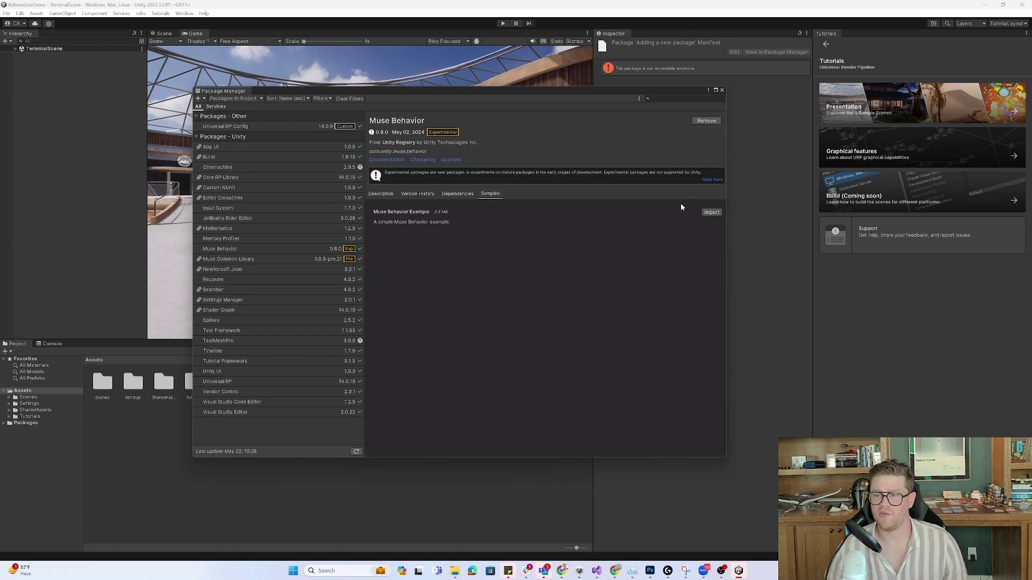
pyautogui.click(723, 91)
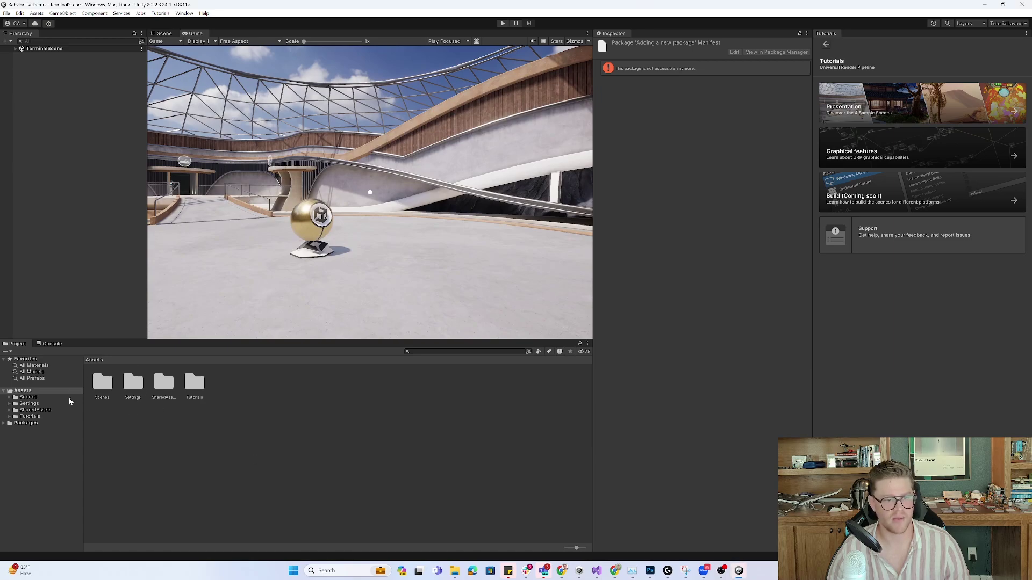
# - Open the GardenScene from the Garden folder inside the project's Scenes folder
pyautogui.doubleClick(103, 383)
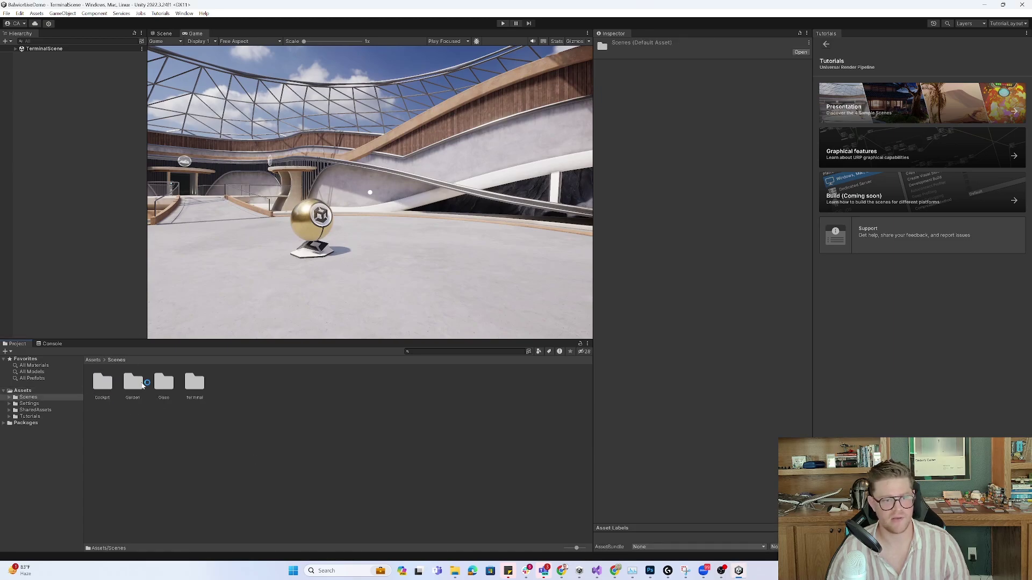
pyautogui.doubleClick(133, 383)
pyautogui.doubleClick(317, 382)
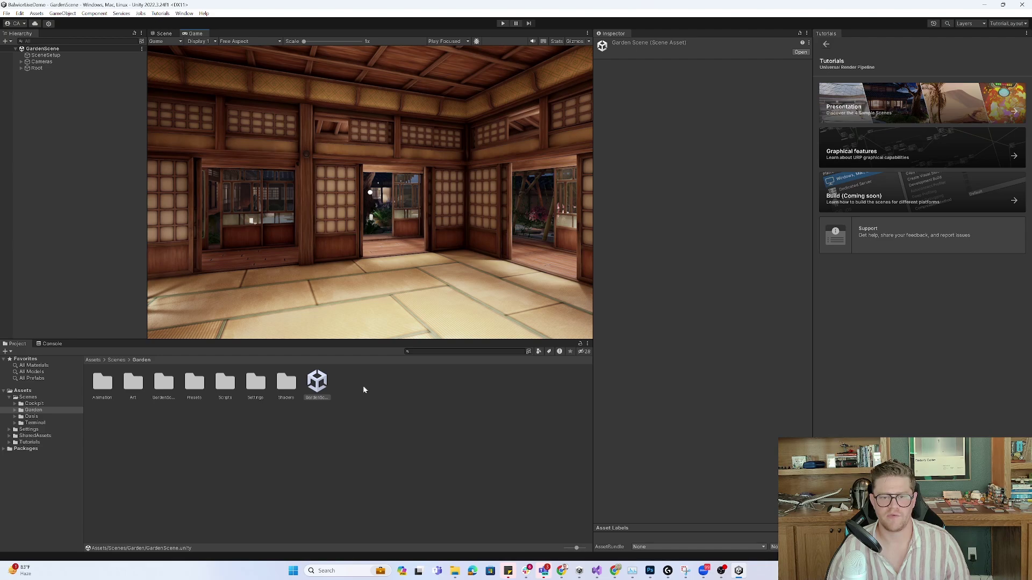
# - Create a Muse Behavior graph asset named EnemyAI in the Garden folder
pyautogui.rightClick(364, 388)
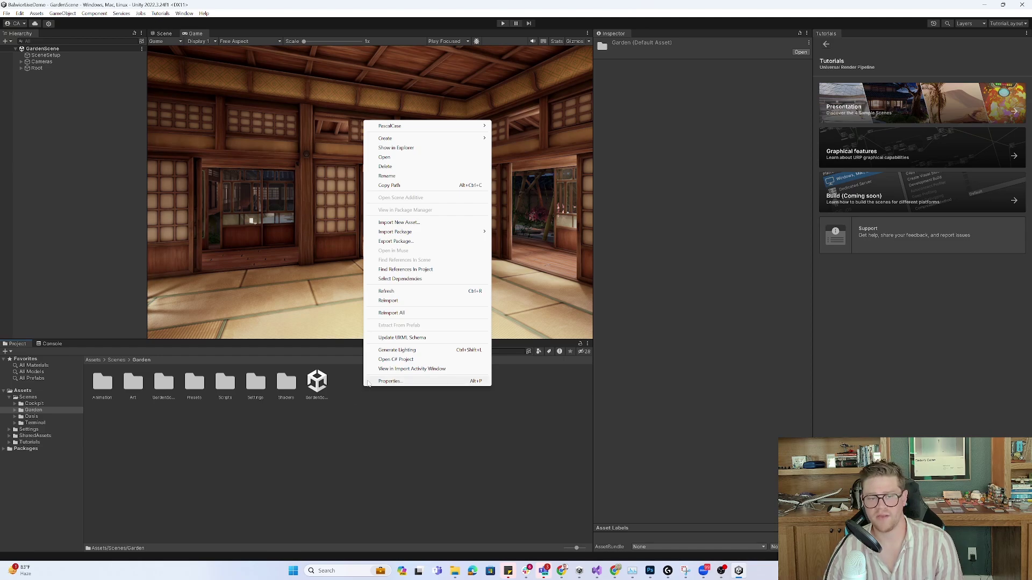
pyautogui.moveTo(480, 139)
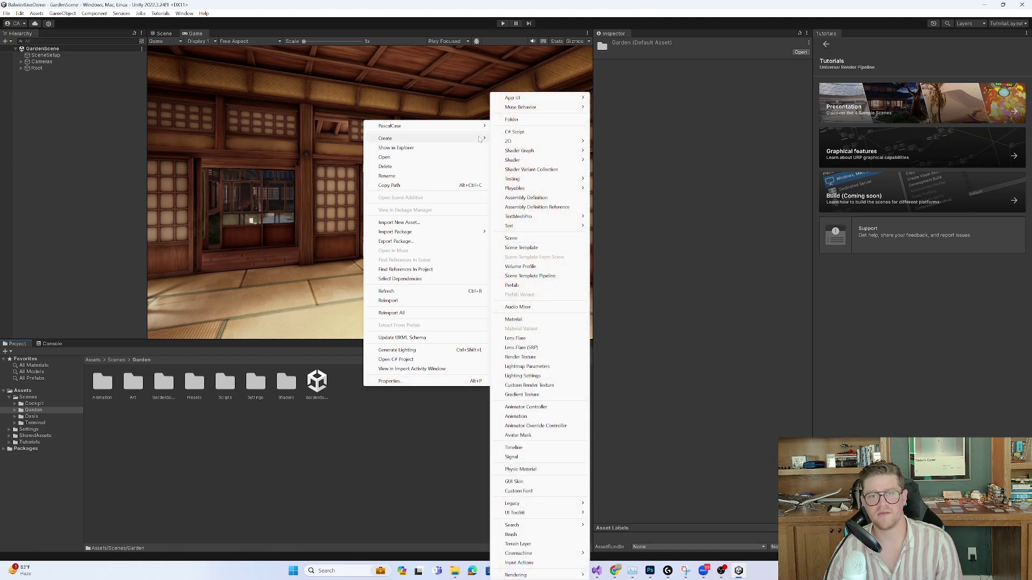
pyautogui.moveTo(559, 107)
pyautogui.click(602, 107)
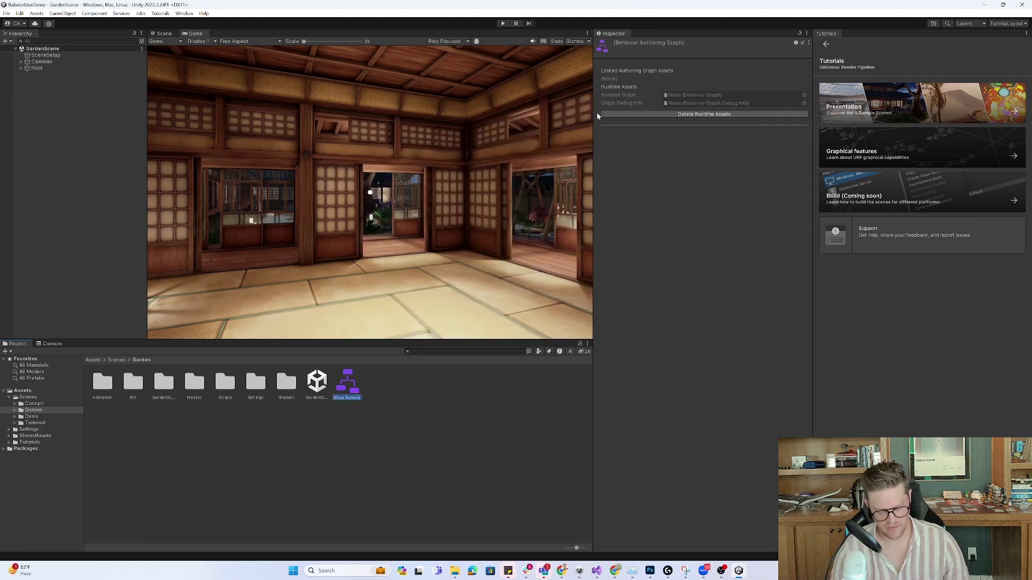
pyautogui.write('Enemy')
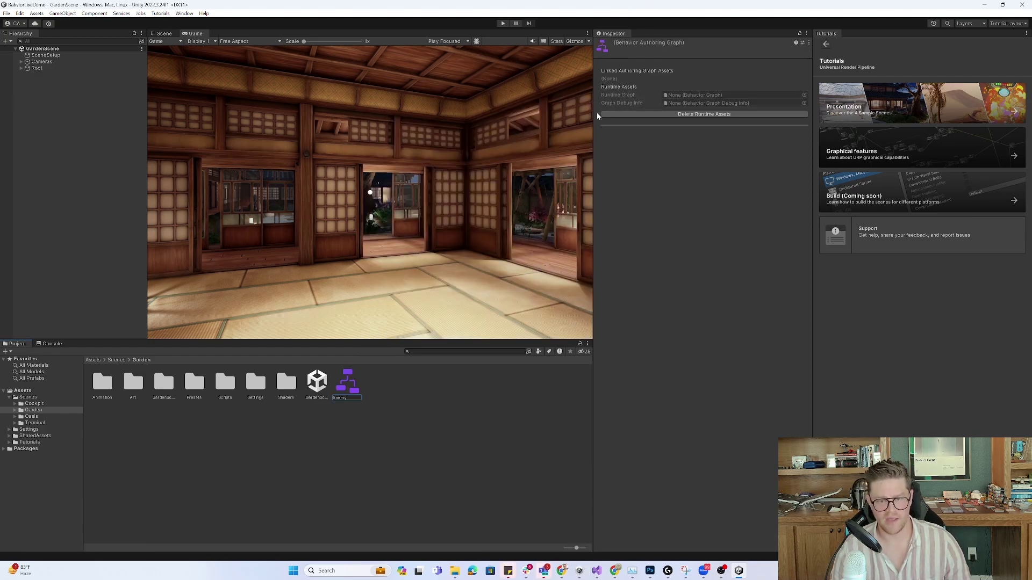
pyautogui.write('AI')
pyautogui.press('Return')
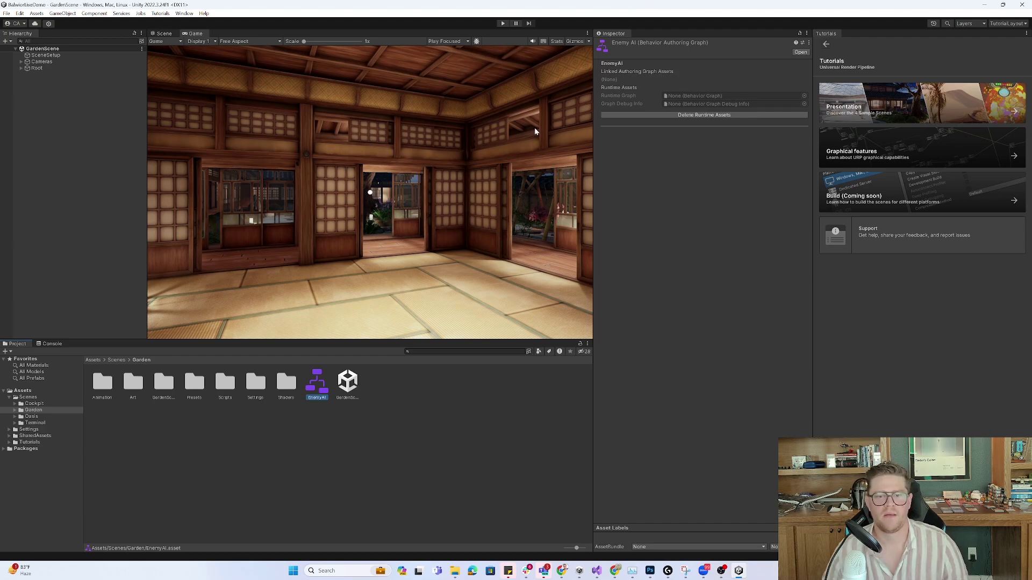
# - Open the EnemyAI behavior graph for editing and reposition its window
pyautogui.doubleClick(318, 385)
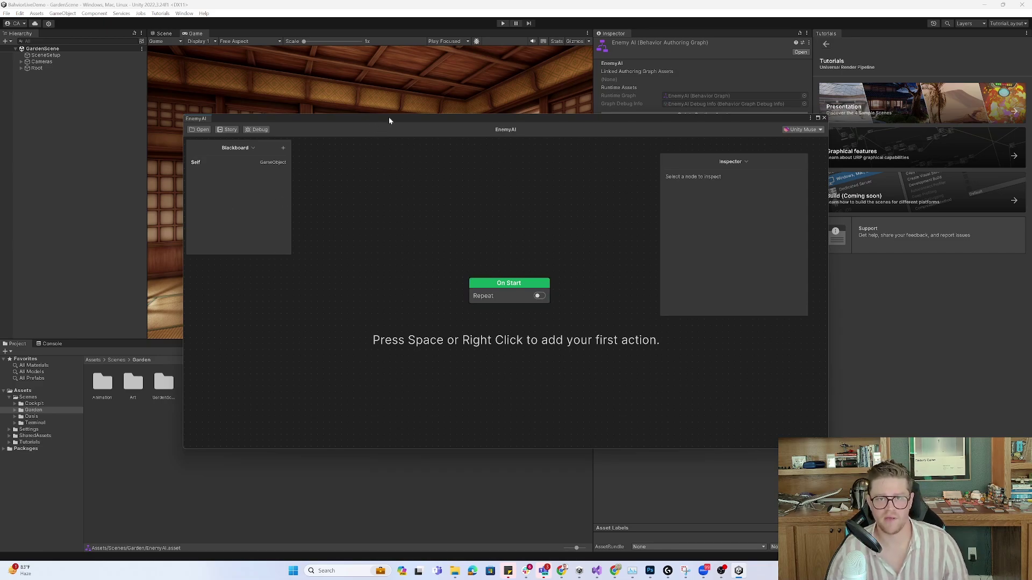
pyautogui.moveTo(389, 118)
pyautogui.mouseDown()
pyautogui.moveTo(355, 142)
pyautogui.moveTo(380, 121)
pyautogui.mouseUp()
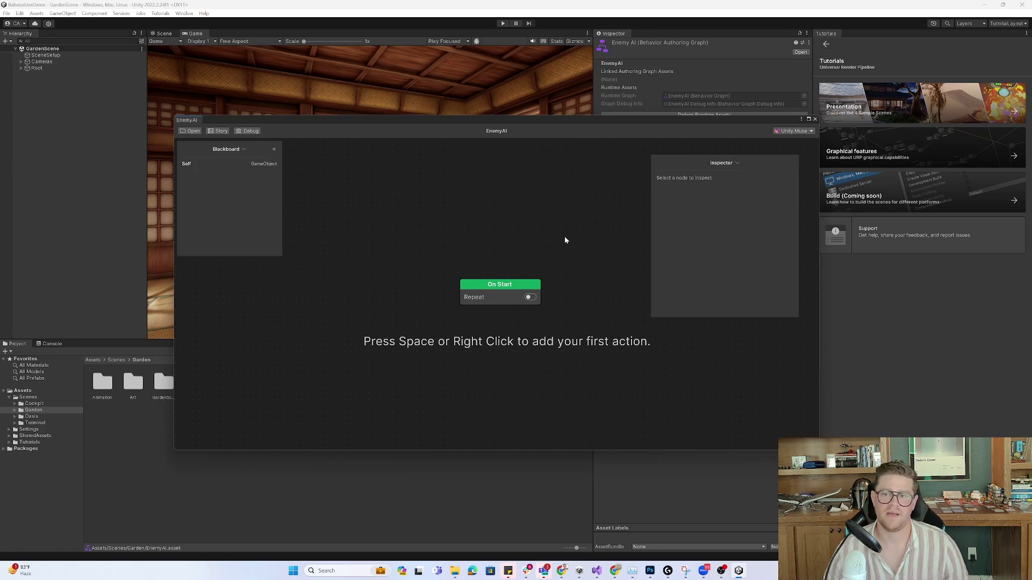
pyautogui.moveTo(565, 240); pyautogui.dragTo(533, 210, button='middle')
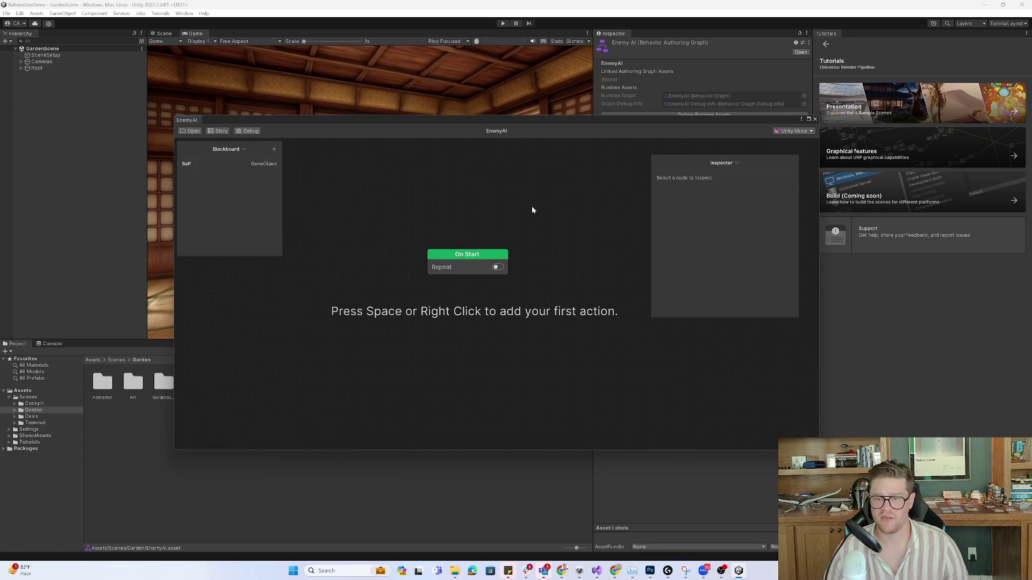
pyautogui.rightClick(489, 299)
pyautogui.click(545, 303)
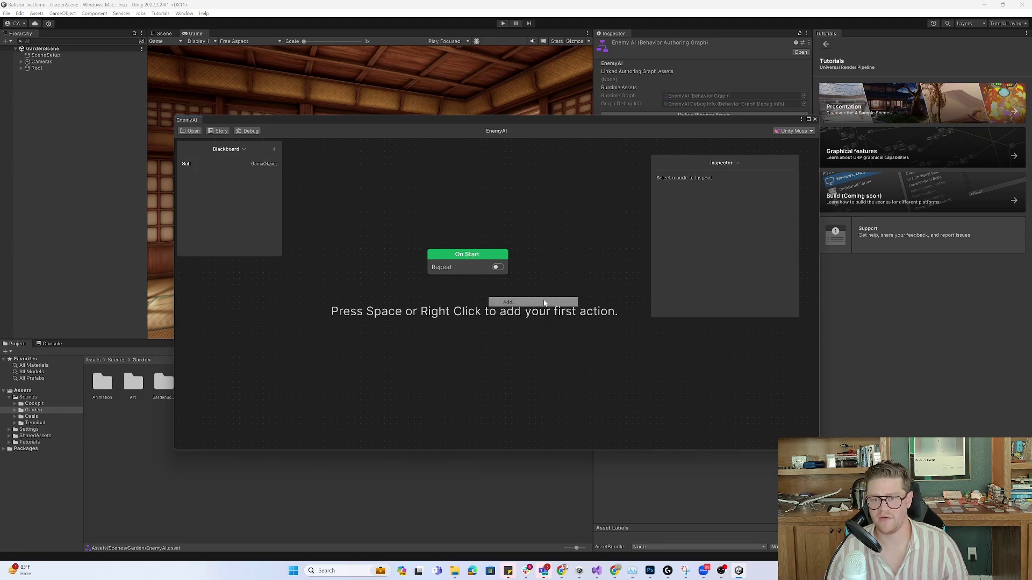
pyautogui.rightClick(539, 283)
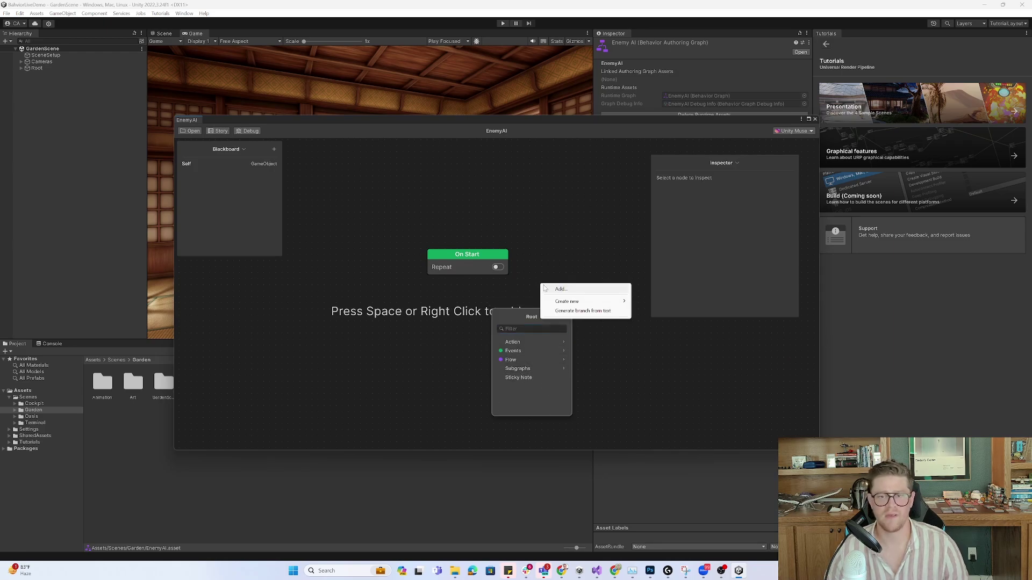
pyautogui.click(619, 365)
# - Generate a branch from the prompt "enemy game object will patrol between waypoints and stop when I get within 5 meters. Then will trigger an alarm."
pyautogui.rightClick(548, 285)
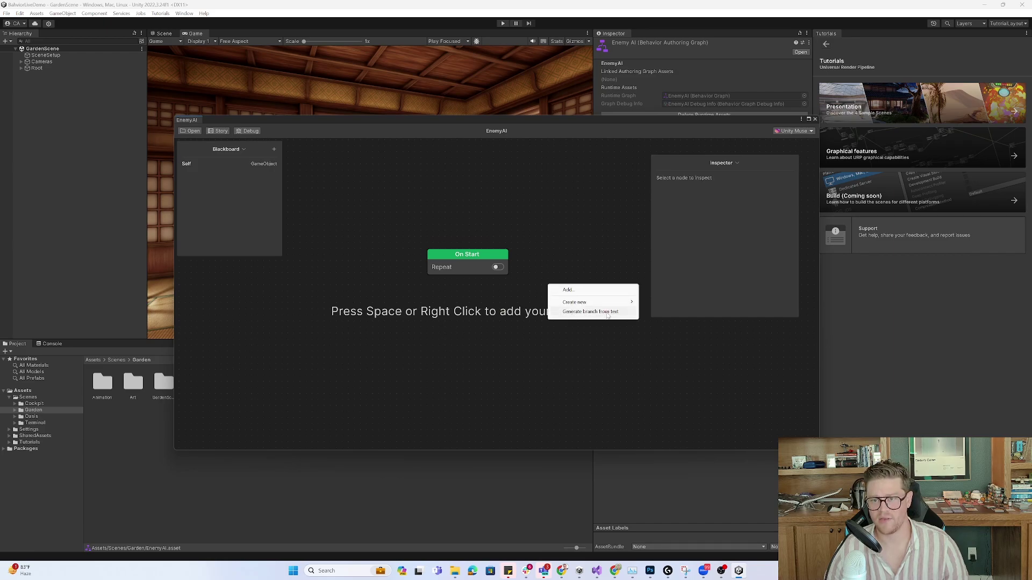
pyautogui.click(608, 314)
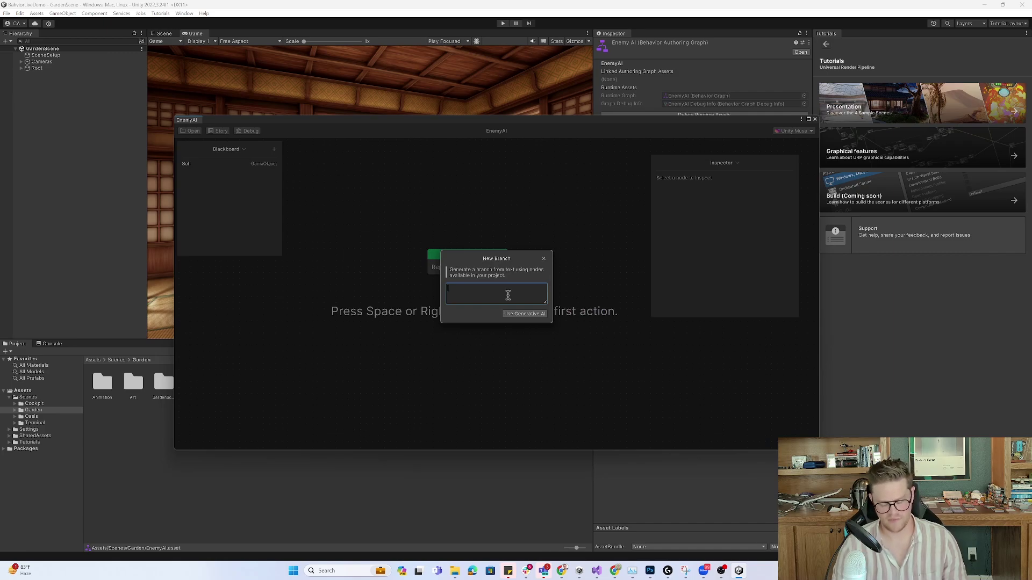
pyautogui.write('enemy')
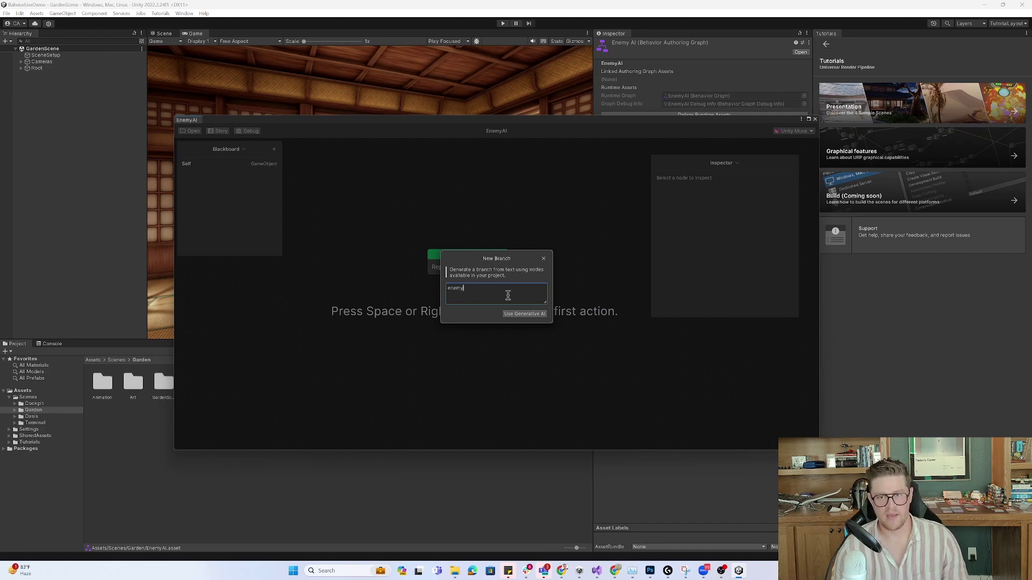
pyautogui.write(' game obje')
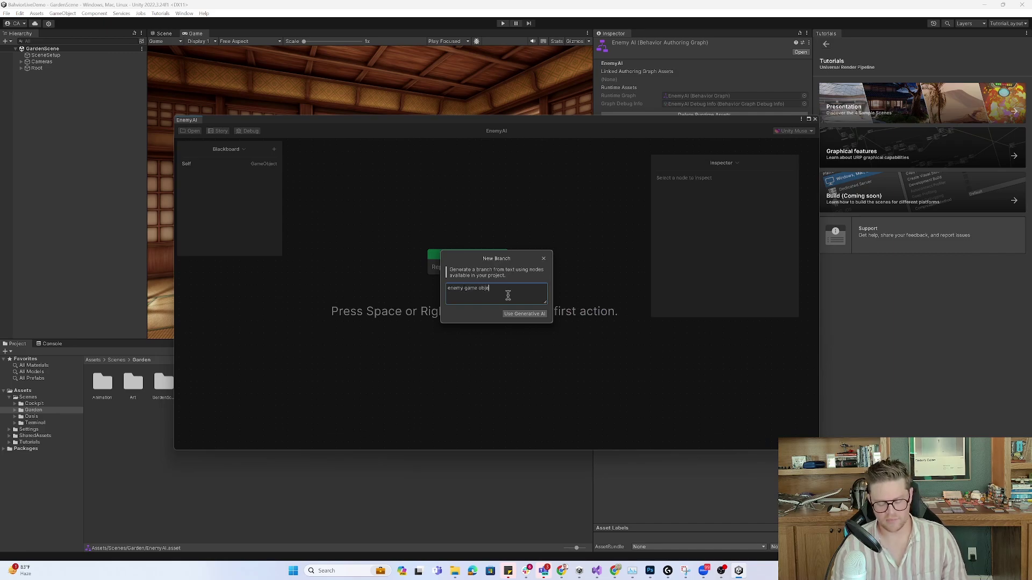
pyautogui.write('ct will patrol between')
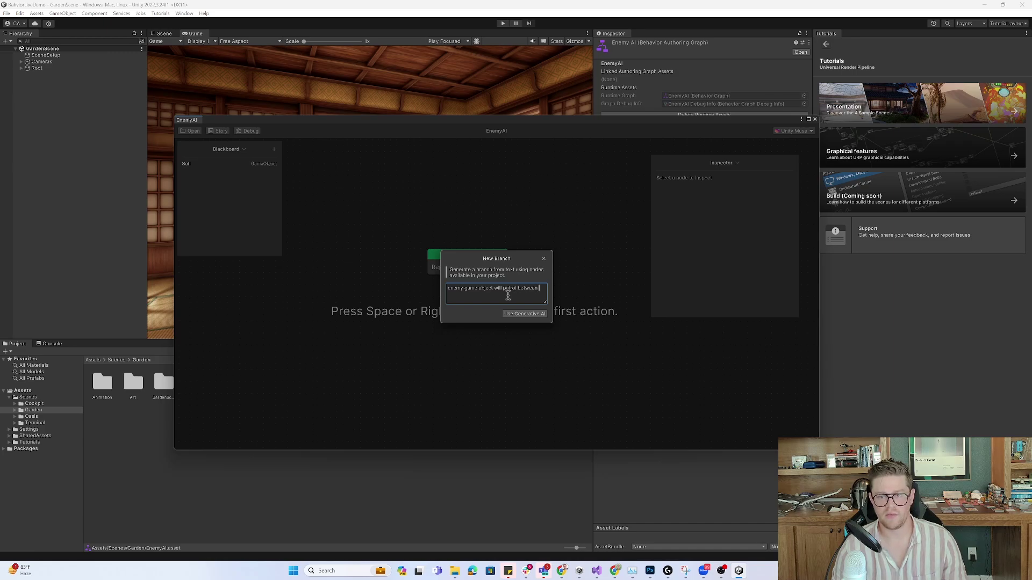
pyautogui.write(' wayp')
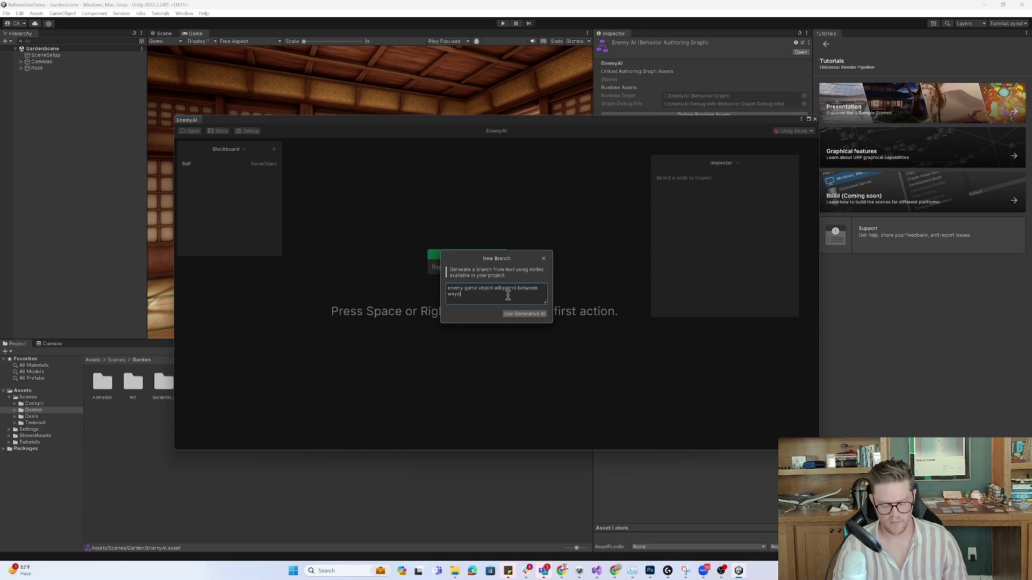
pyautogui.write('oints and st')
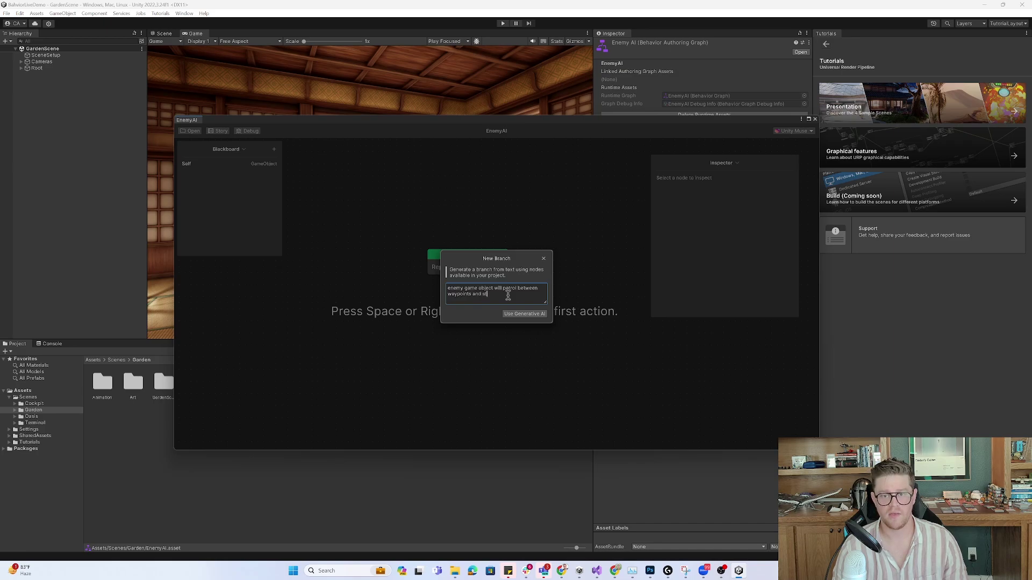
pyautogui.write('op when')
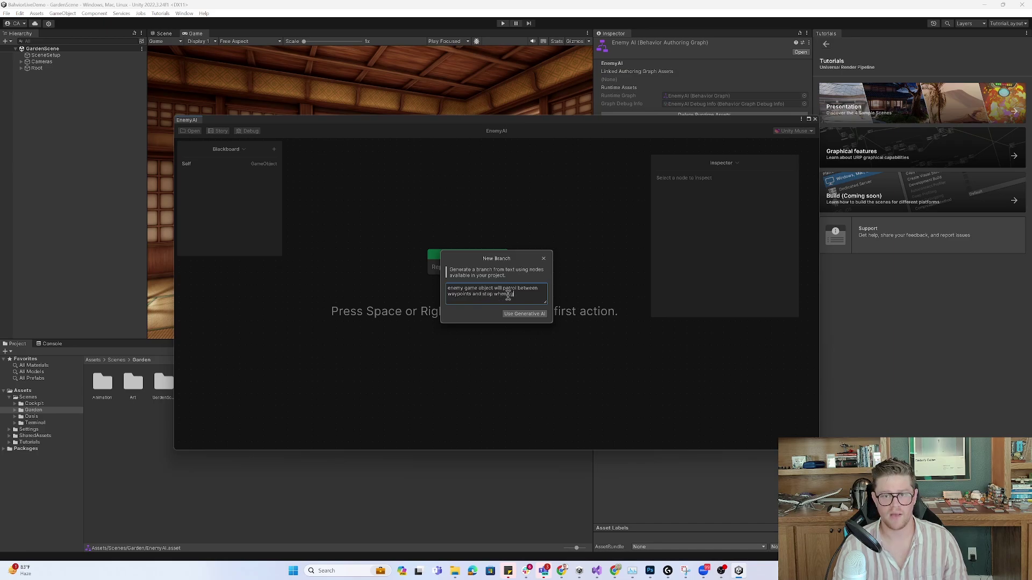
pyautogui.write(' I get within 5 meter')
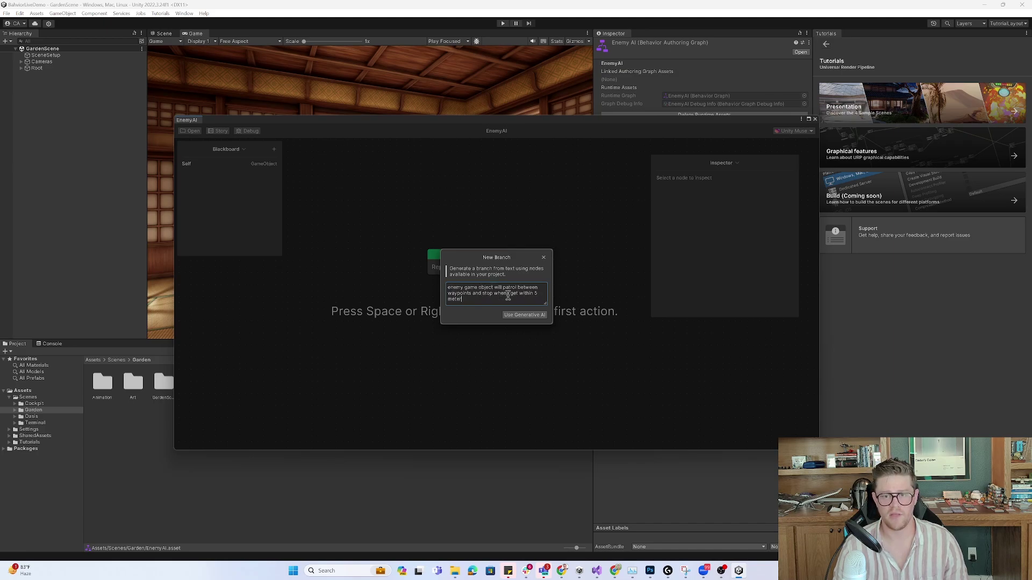
pyautogui.write('s. ')
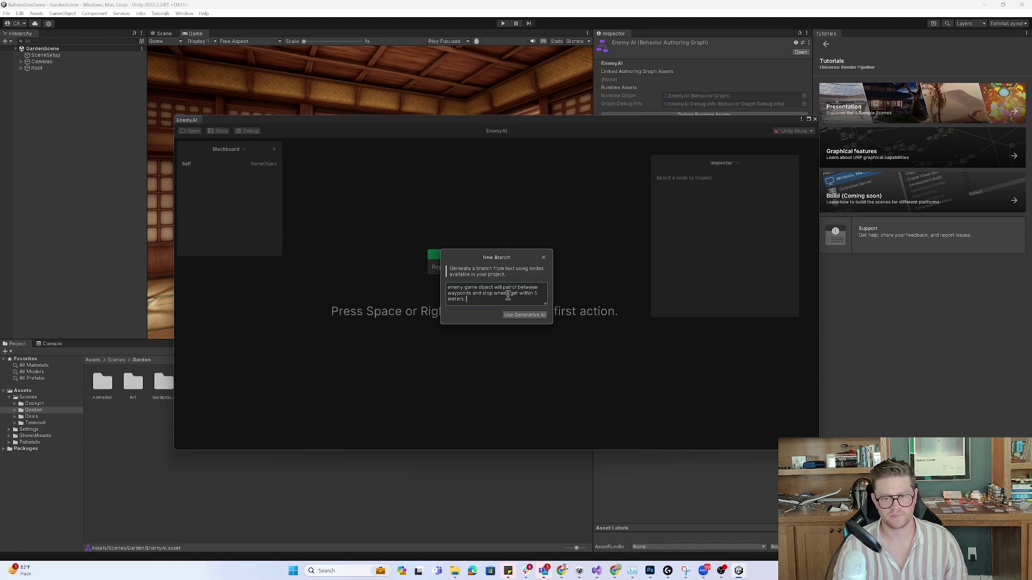
pyautogui.write('Then wi')
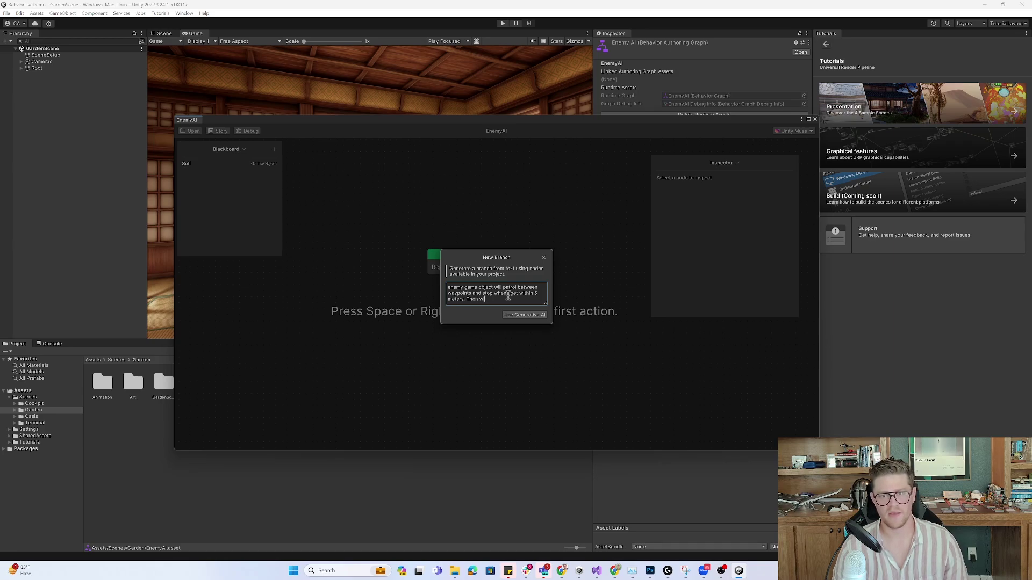
pyautogui.write('ll trigger an alarm.')
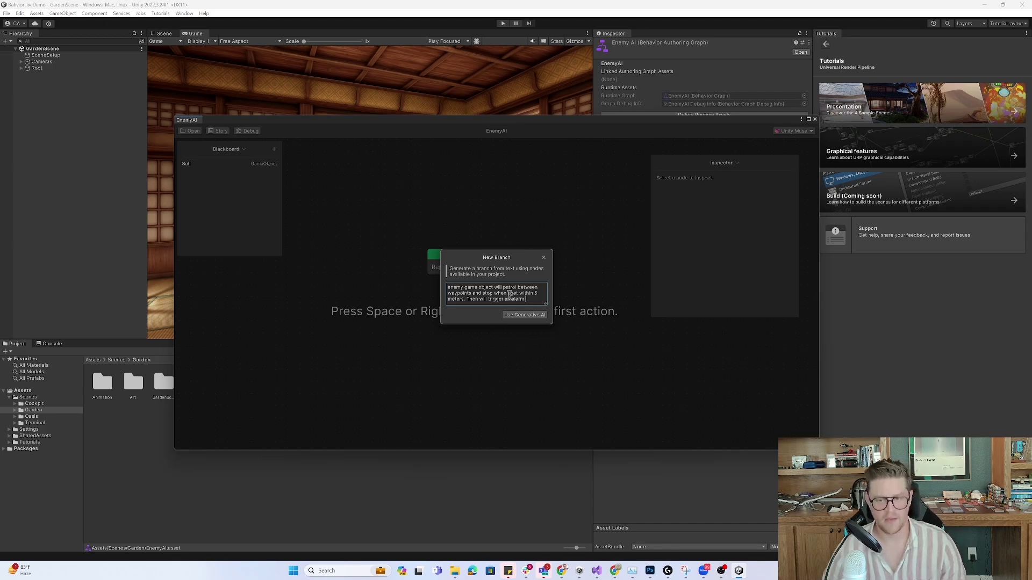
pyautogui.click(541, 316)
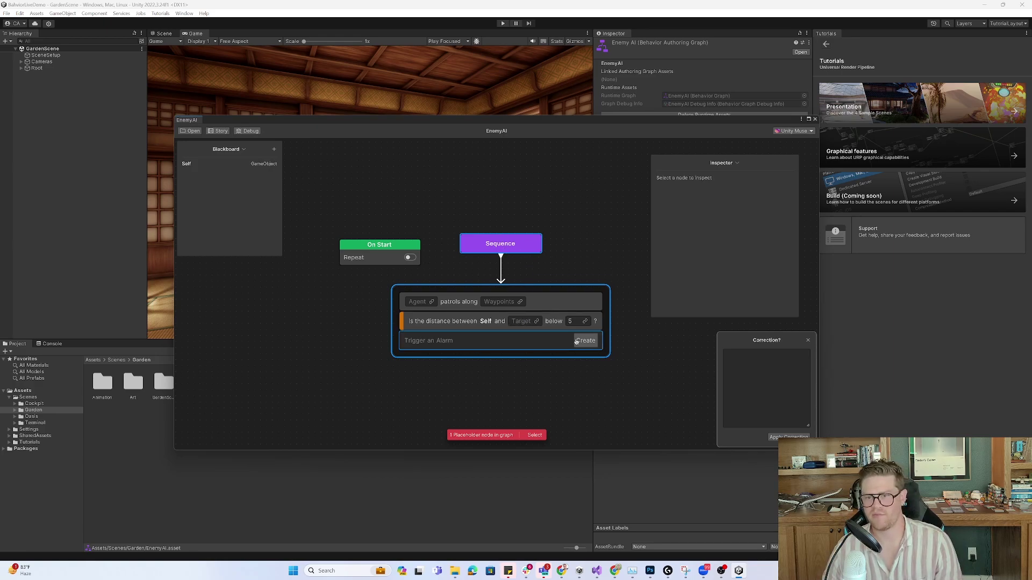
# - Delete the generated Sequence branch and its action nodes from the EnemyAI graph, keeping the On Start node
pyautogui.moveTo(652, 387); pyautogui.dragTo(455, 204)
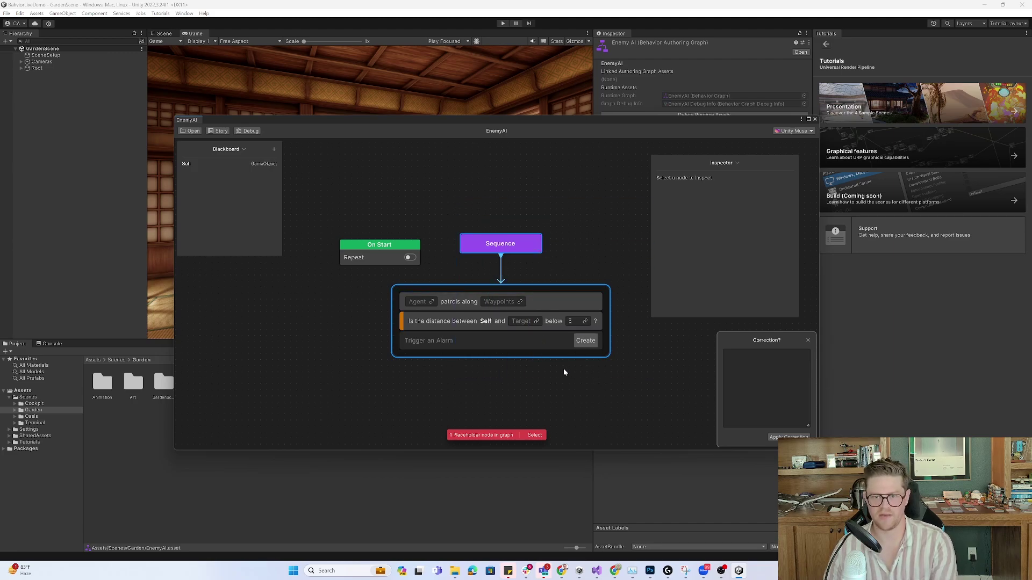
pyautogui.press('Delete')
pyautogui.moveTo(406, 292); pyautogui.dragTo(469, 296, button='middle')
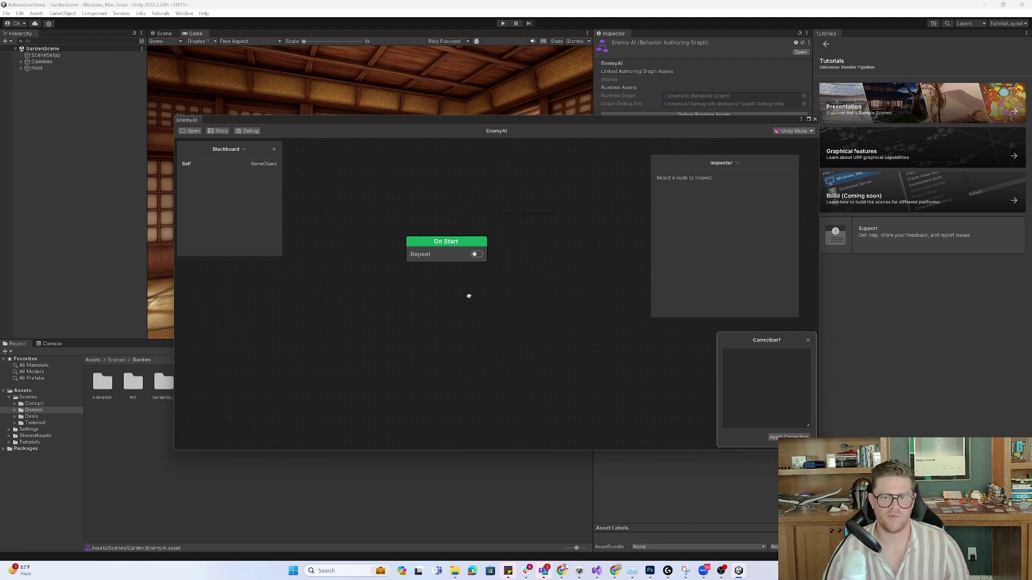
pyautogui.moveTo(532, 124); pyautogui.dragTo(558, 135)
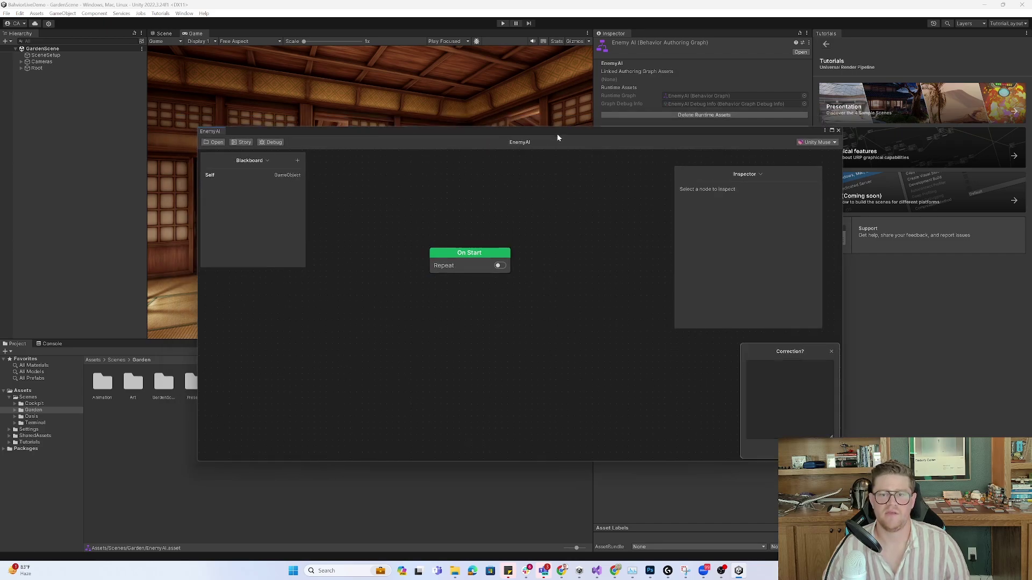
# - Add a Patrol move action beneath the On Start node and connect On Start to it
pyautogui.rightClick(467, 298)
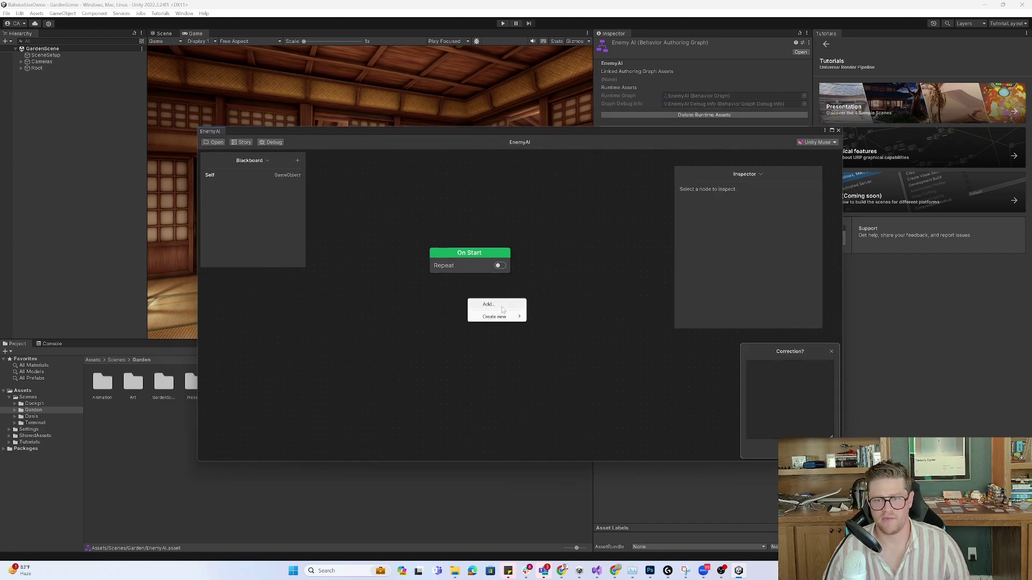
pyautogui.click(488, 305)
pyautogui.click(538, 345)
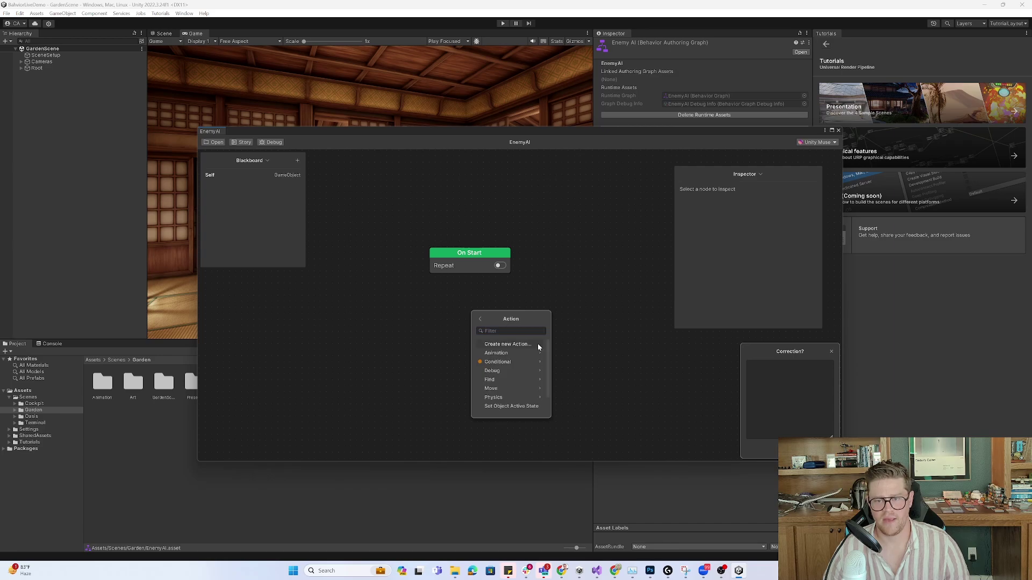
pyautogui.click(534, 389)
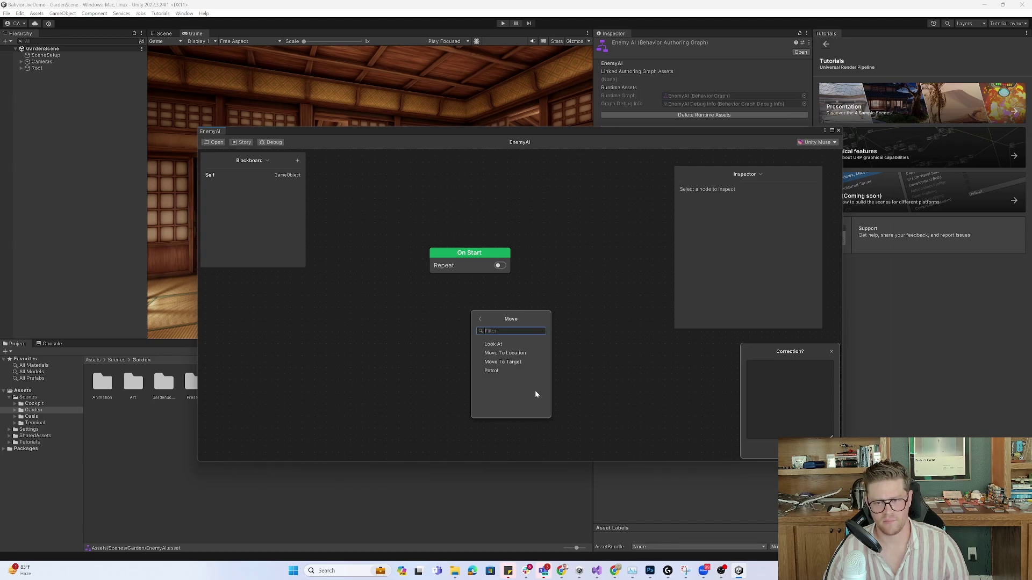
pyautogui.click(504, 370)
pyautogui.moveTo(531, 311); pyautogui.dragTo(459, 324)
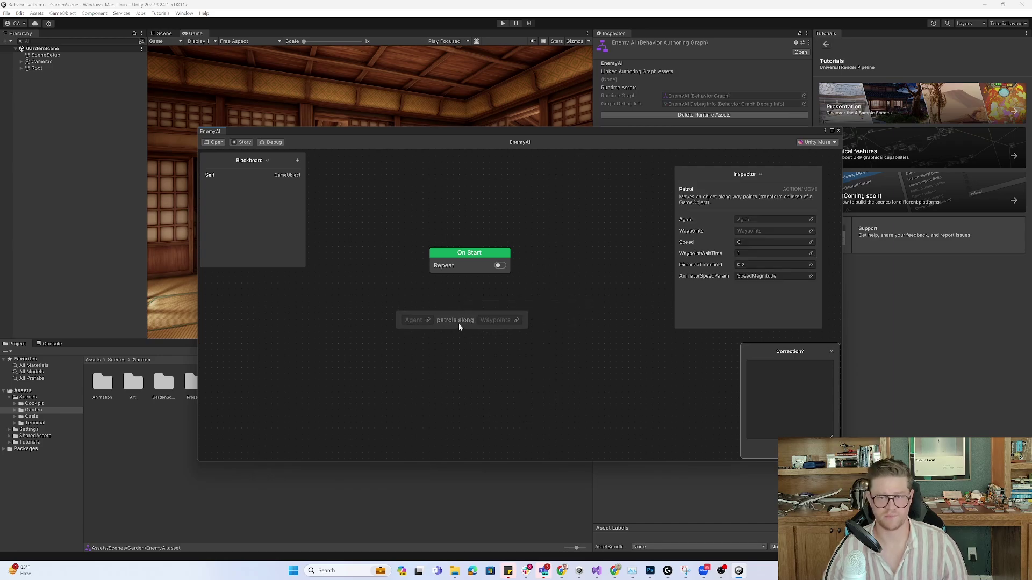
pyautogui.click(467, 324)
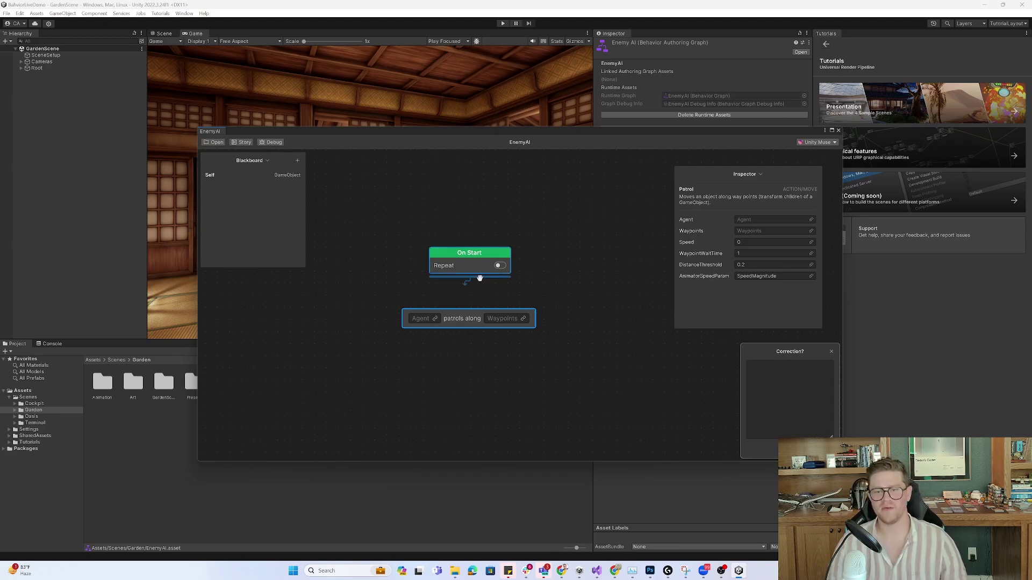
pyautogui.moveTo(475, 278); pyautogui.dragTo(467, 317)
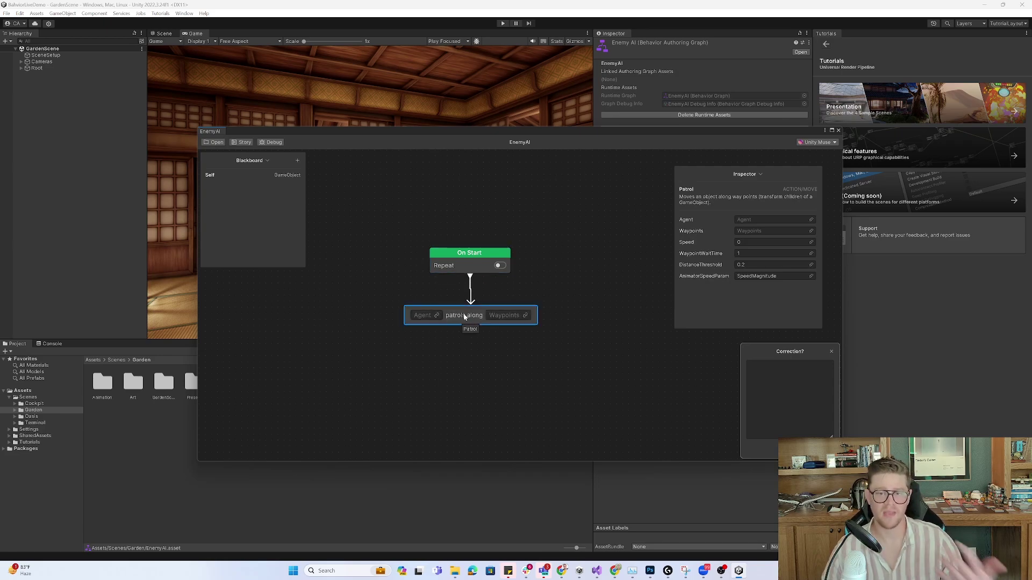
# - Set the Patrol node's Agent to the Self variable and realign the node beneath On Start
pyautogui.click(437, 316)
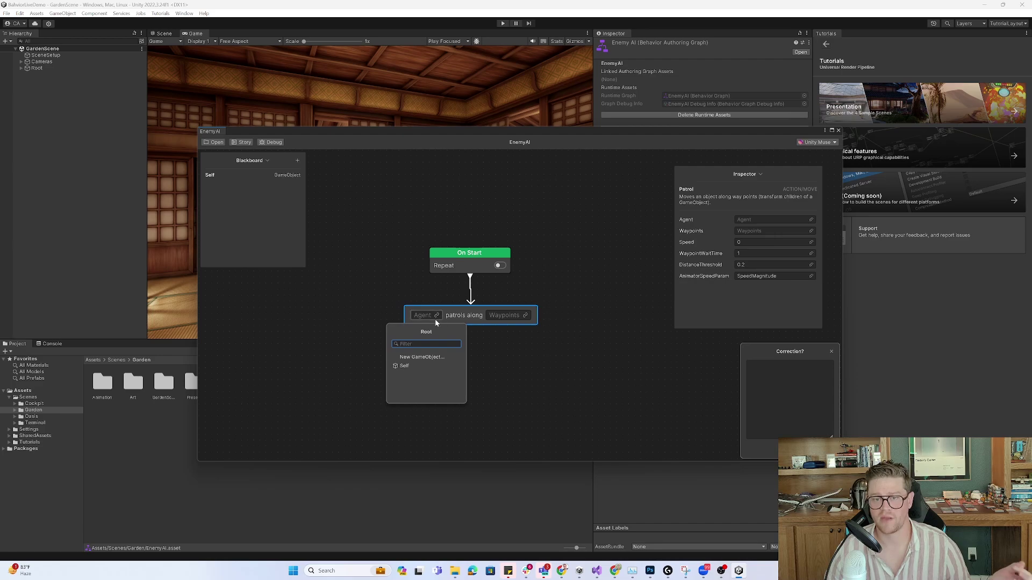
pyautogui.click(409, 366)
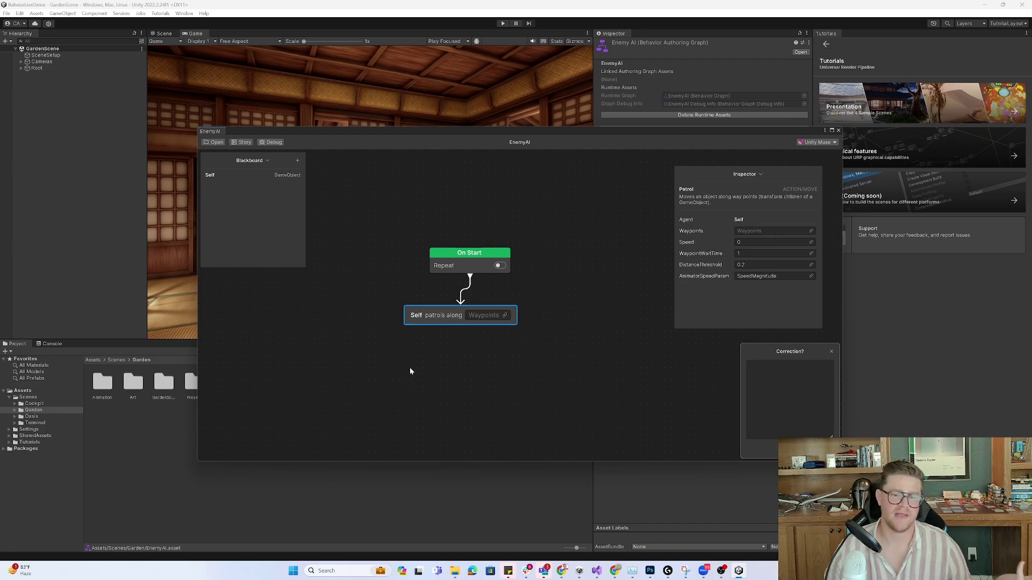
pyautogui.click(450, 316)
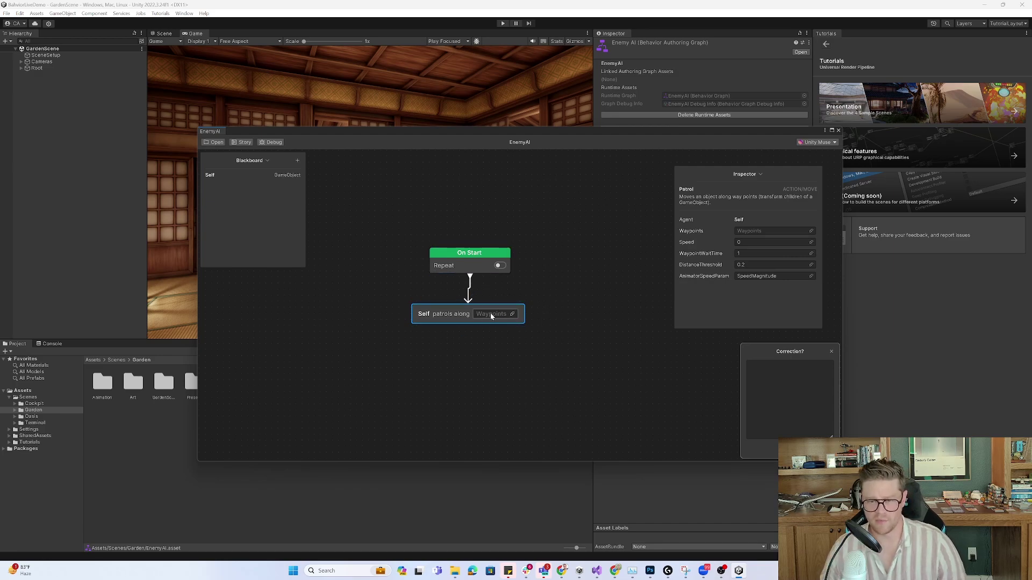
# - Link the Patrol node's Waypoints to a new GameObject list variable named WP and center the node beneath On Start
pyautogui.click(512, 314)
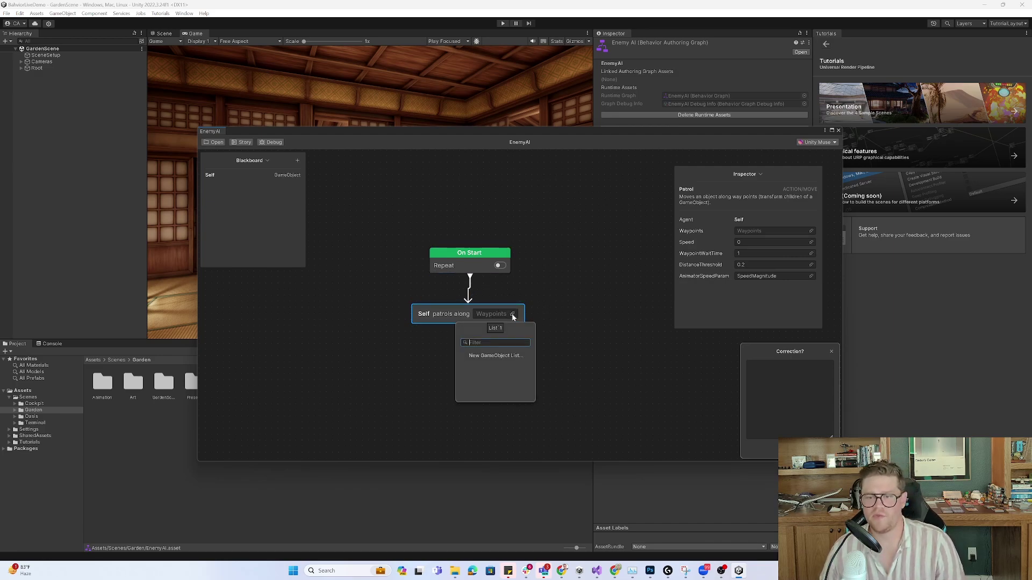
pyautogui.click(490, 356)
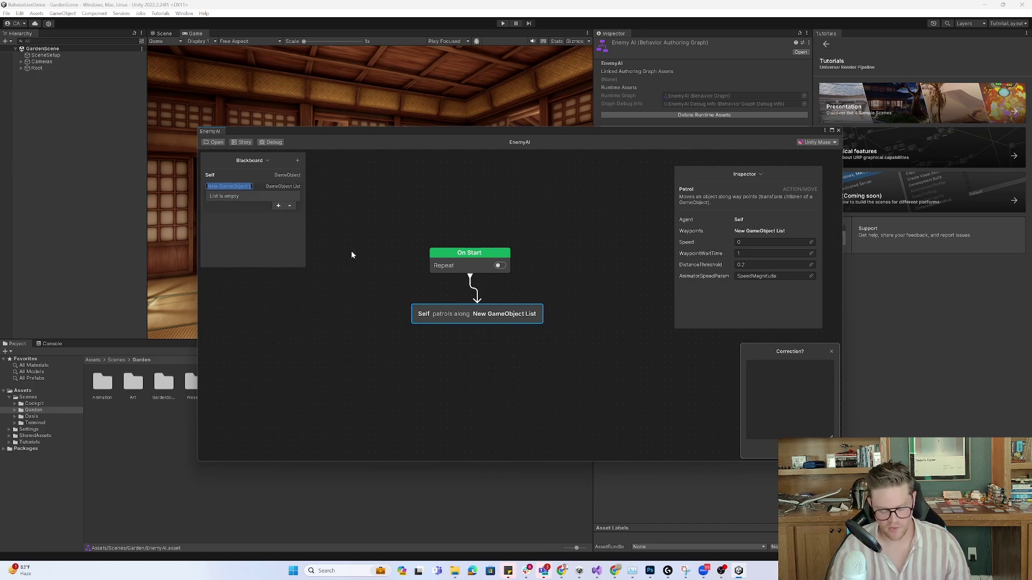
pyautogui.write('WP')
pyautogui.press('Return')
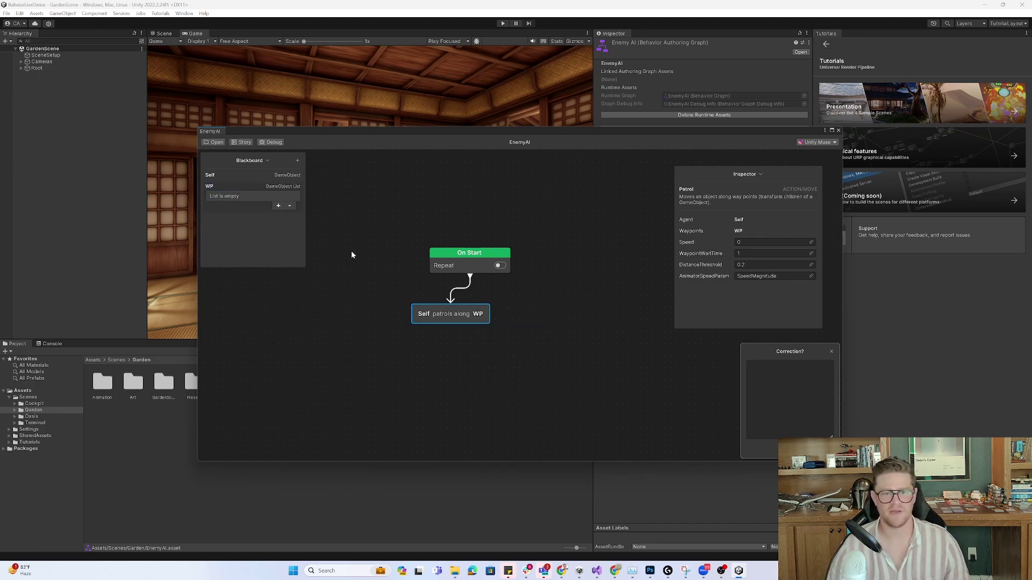
pyautogui.moveTo(465, 316); pyautogui.dragTo(486, 312)
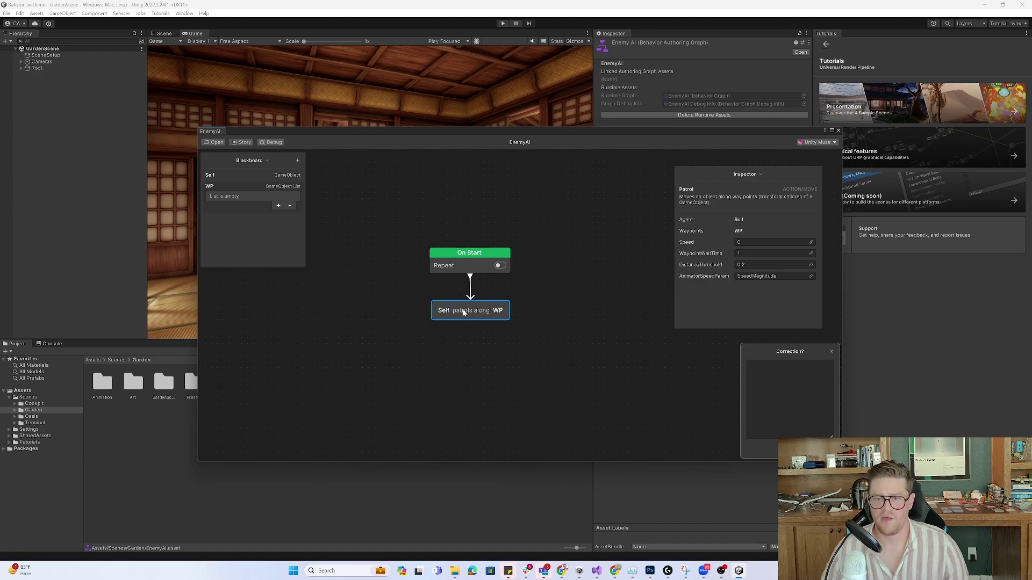
pyautogui.click(540, 256)
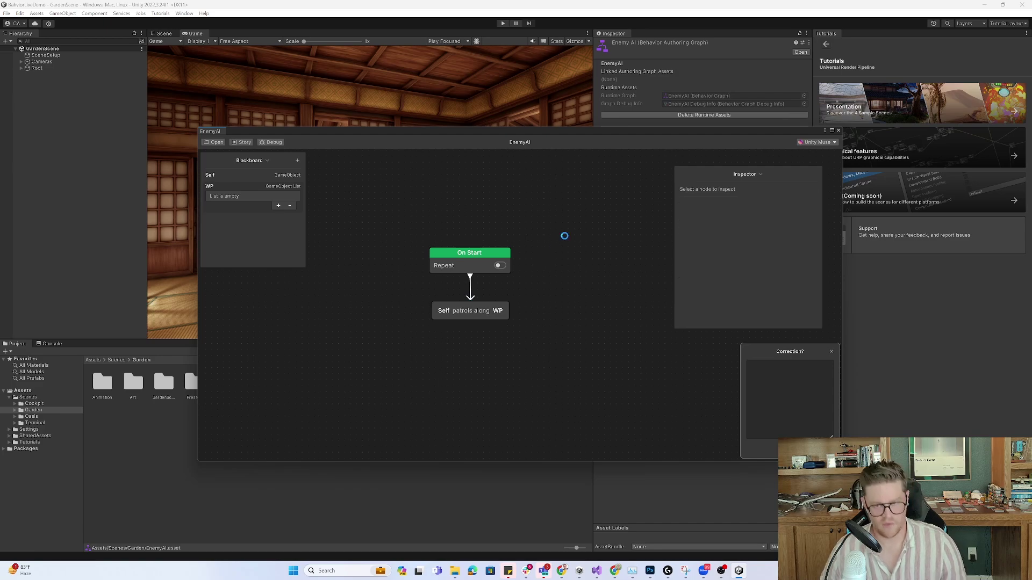
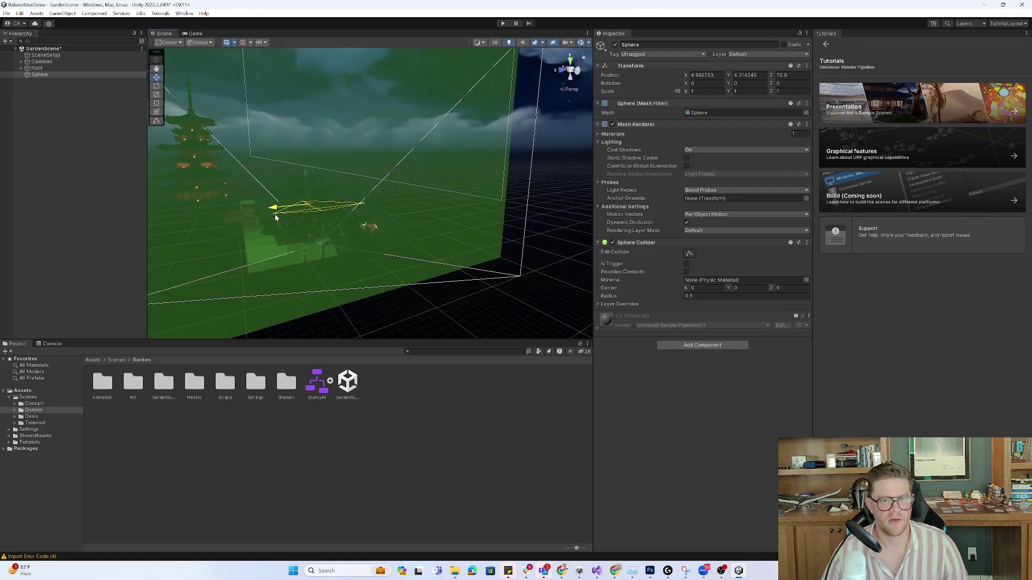
# - Move the Sphere down into the garden courtyard, to about Y 1.02 and Z 73.18
pyautogui.press('f')
pyautogui.keyDown('alt'); pyautogui.moveTo(494, 296); pyautogui.dragTo(253, 243, button='right'); pyautogui.keyUp('alt')
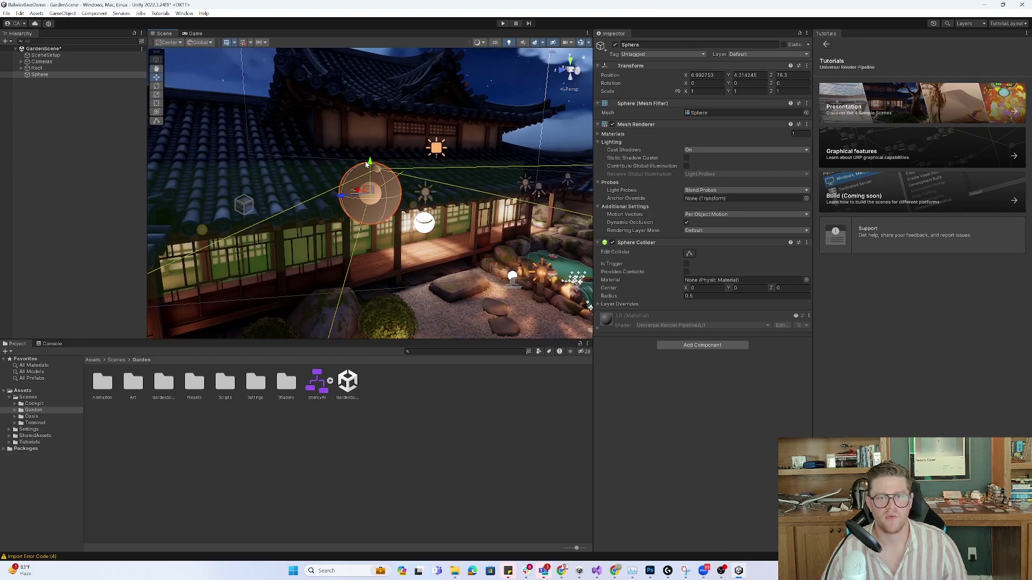
pyautogui.moveTo(370, 172); pyautogui.dragTo(370, 232)
pyautogui.moveTo(369, 231); pyautogui.dragTo(322, 137, button='middle')
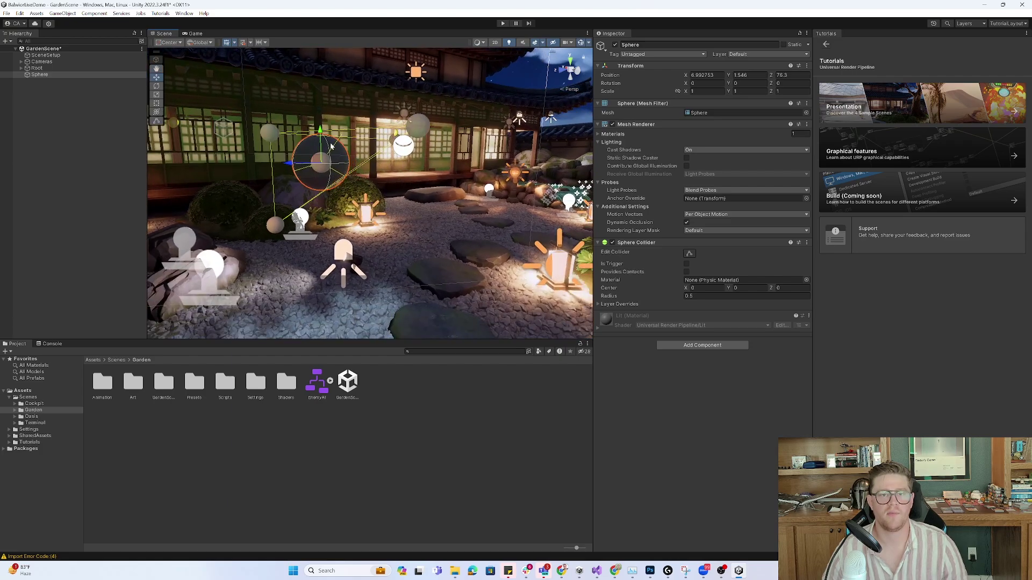
pyautogui.moveTo(322, 153); pyautogui.dragTo(389, 239)
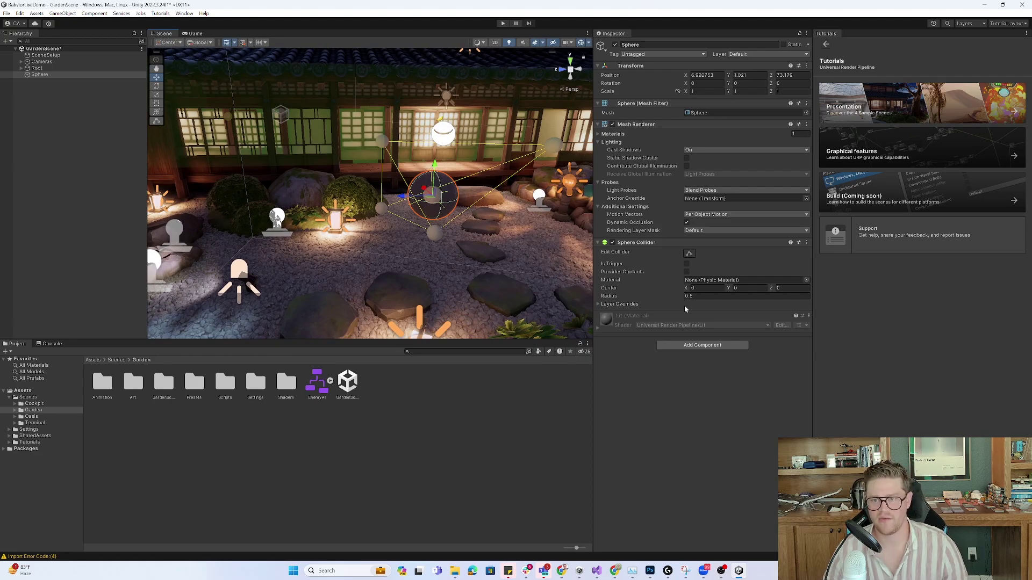
# - Add a Behavior Graph Agent component to the Sphere and assign the EnemyAI graph to it
pyautogui.click(702, 345)
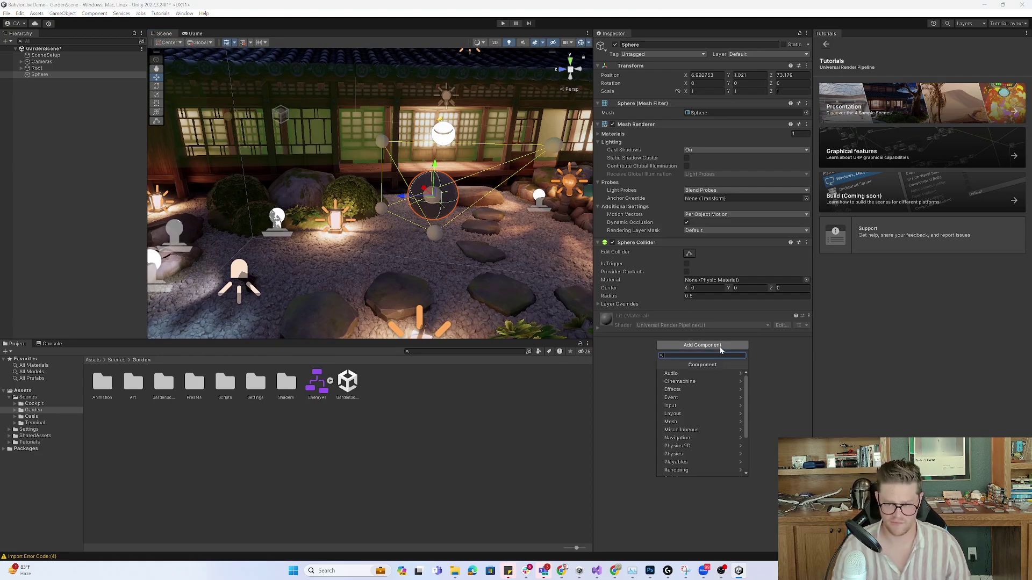
pyautogui.write('beha')
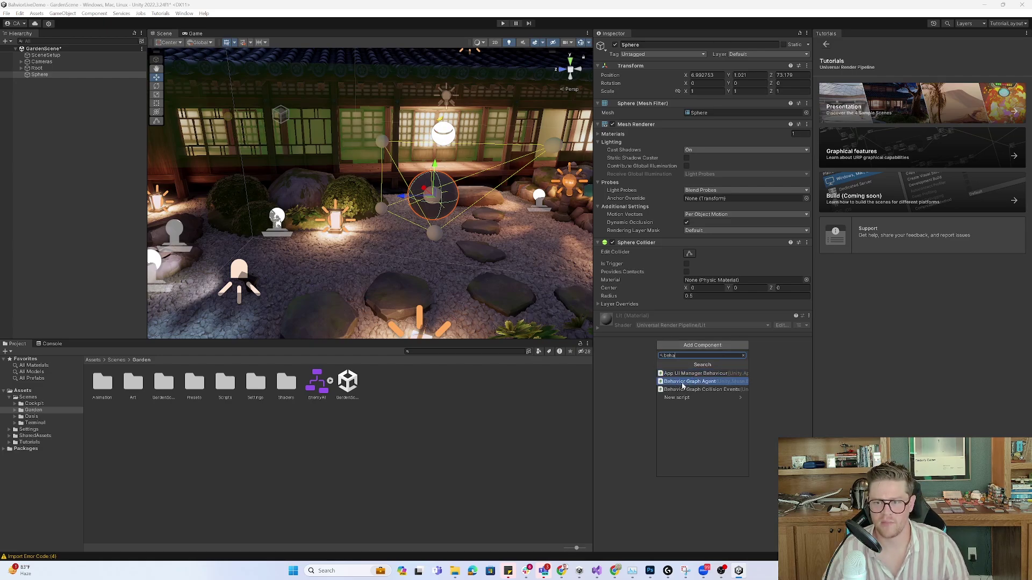
pyautogui.click(717, 381)
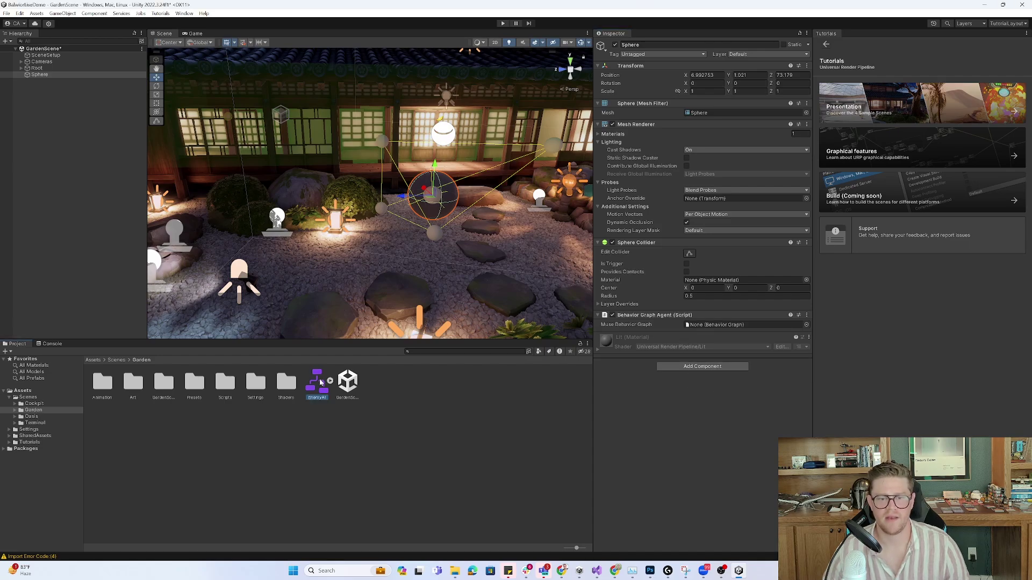
pyautogui.moveTo(321, 383); pyautogui.dragTo(720, 325)
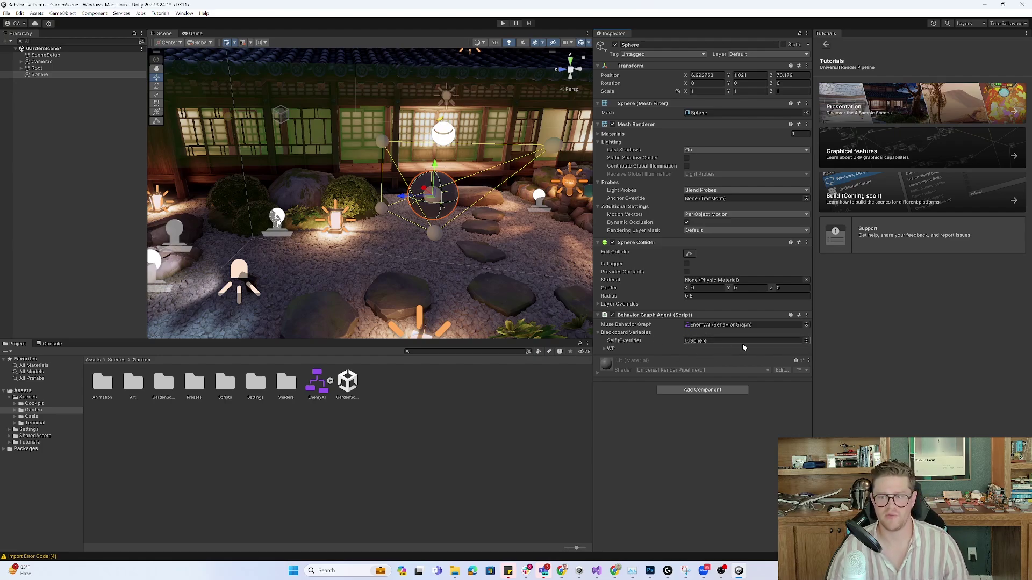
# - Add four empty elements to the WP list in the Sphere's blackboard variables
pyautogui.click(604, 349)
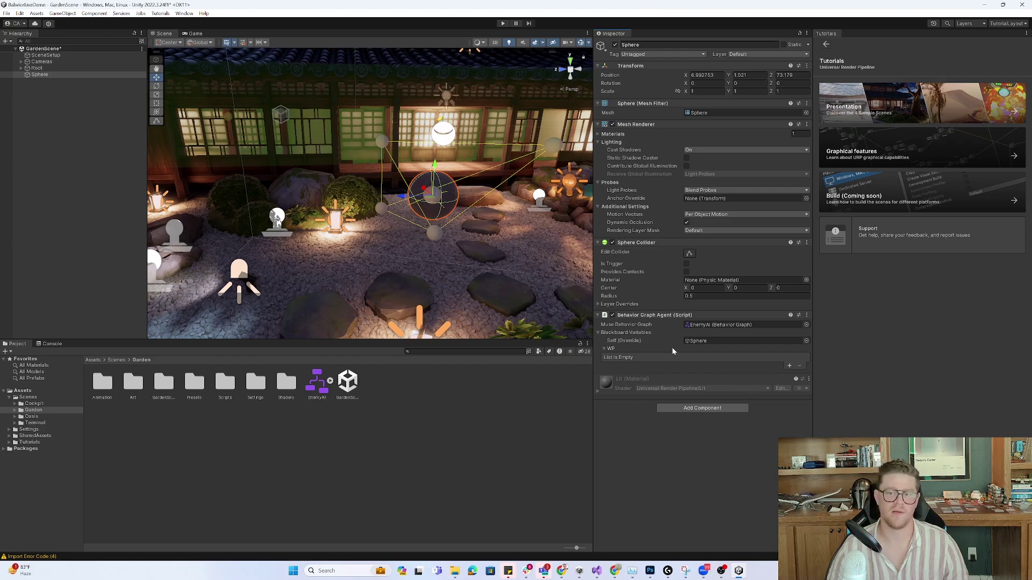
pyautogui.click(788, 367)
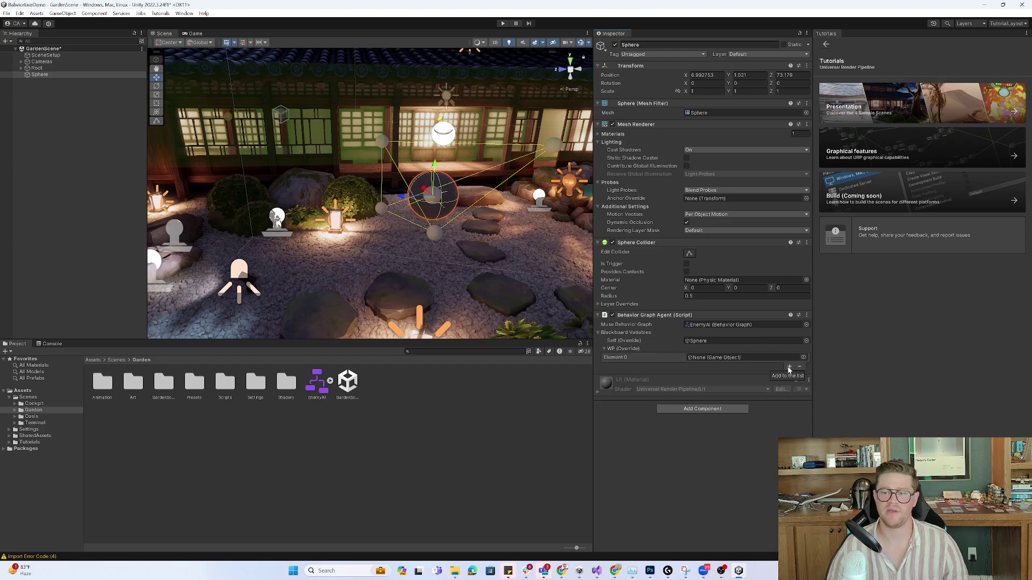
pyautogui.click(788, 367)
pyautogui.click(789, 375)
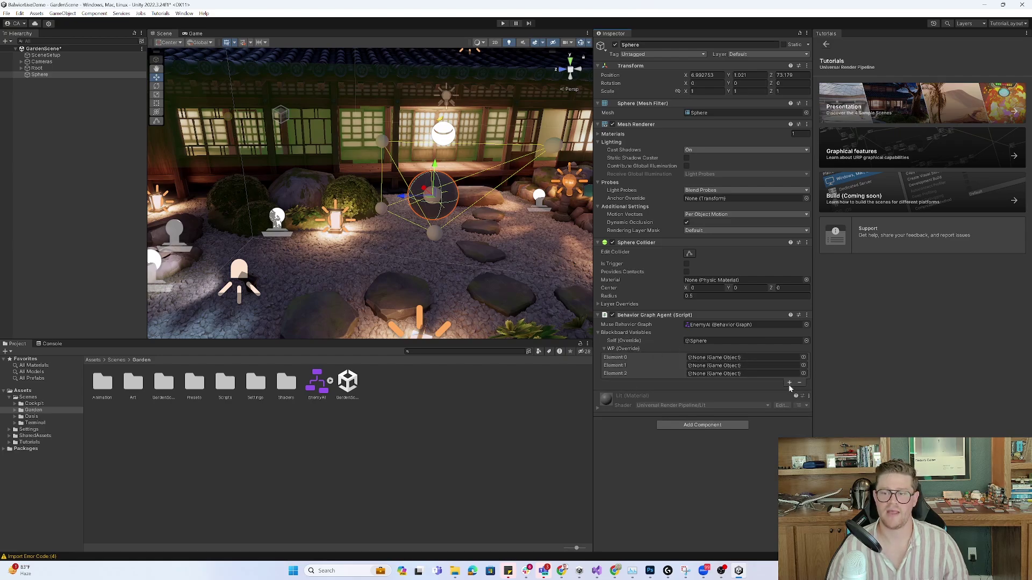
pyautogui.click(789, 384)
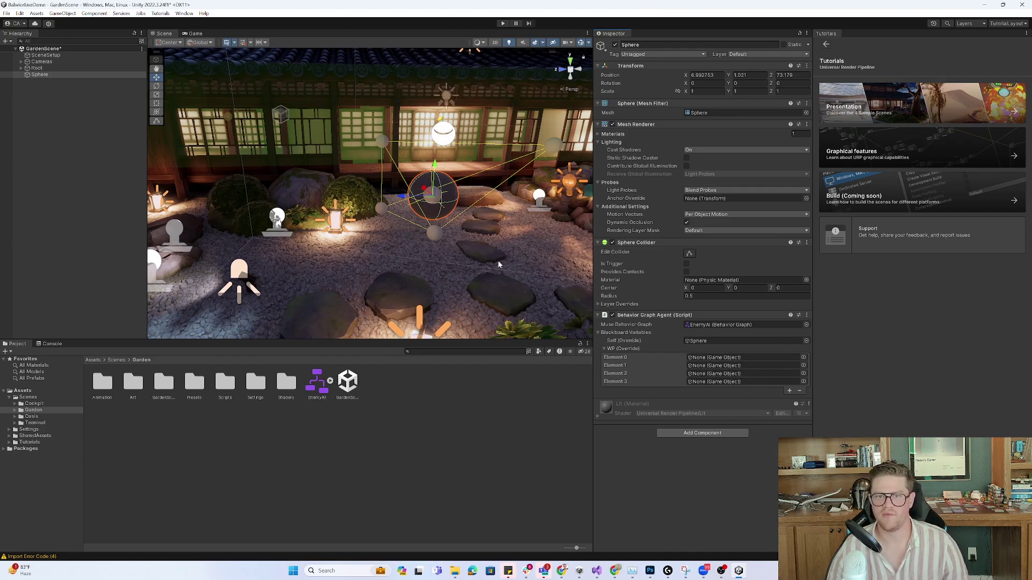
# - Assign LandscapeStone_01_Prefab (2) and Stone_04_Prefab (4) from the garden to WP elements 0 and 1
pyautogui.moveTo(498, 260)
pyautogui.mouseDown(button='right')
pyautogui.moveTo(498, 272)
pyautogui.moveTo(468, 259)
pyautogui.moveTo(498, 270)
pyautogui.mouseUp(button='right')
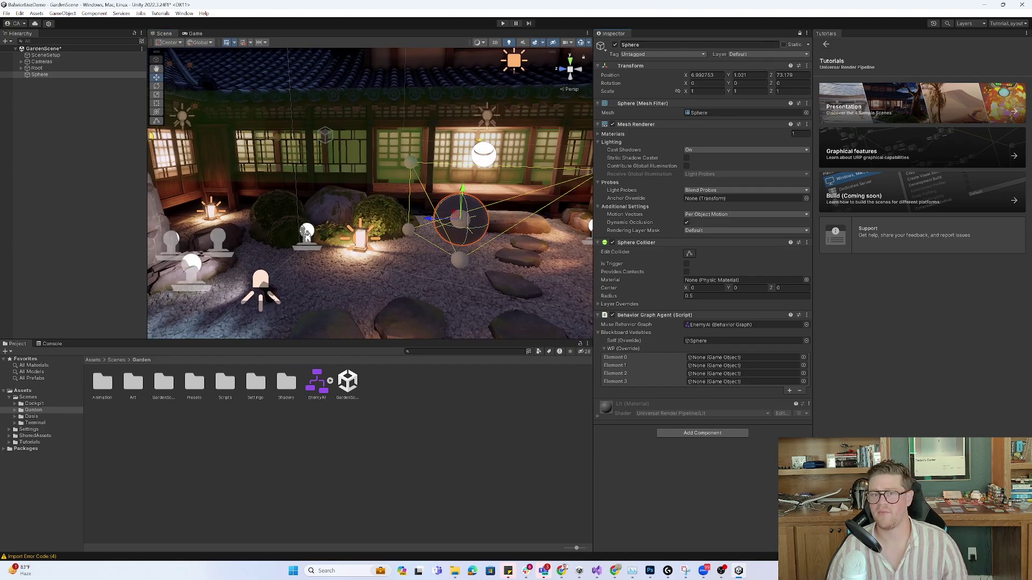
pyautogui.scroll(-5, 275, 206)
pyautogui.click(242, 214)
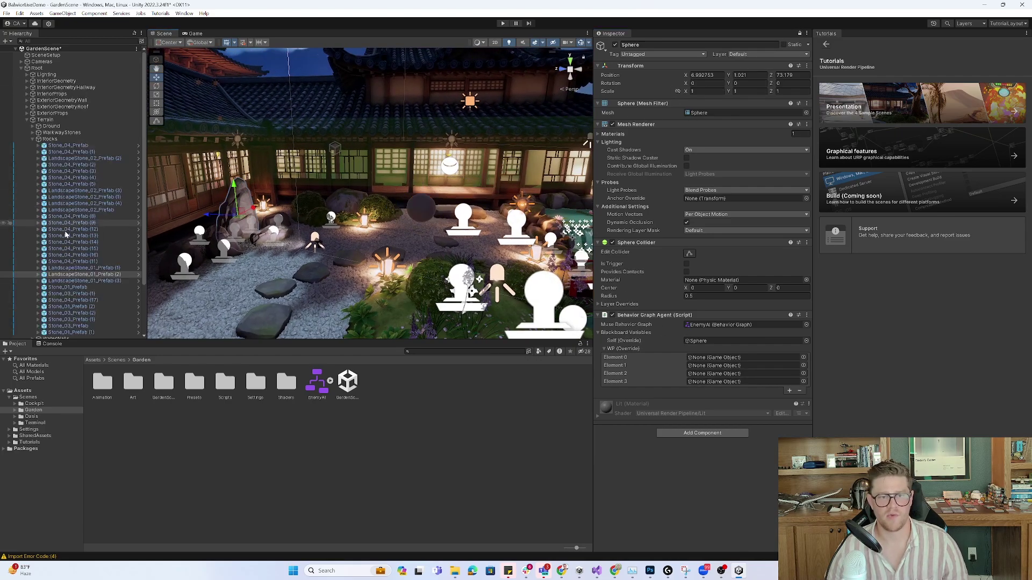
pyautogui.moveTo(81, 275); pyautogui.dragTo(715, 358)
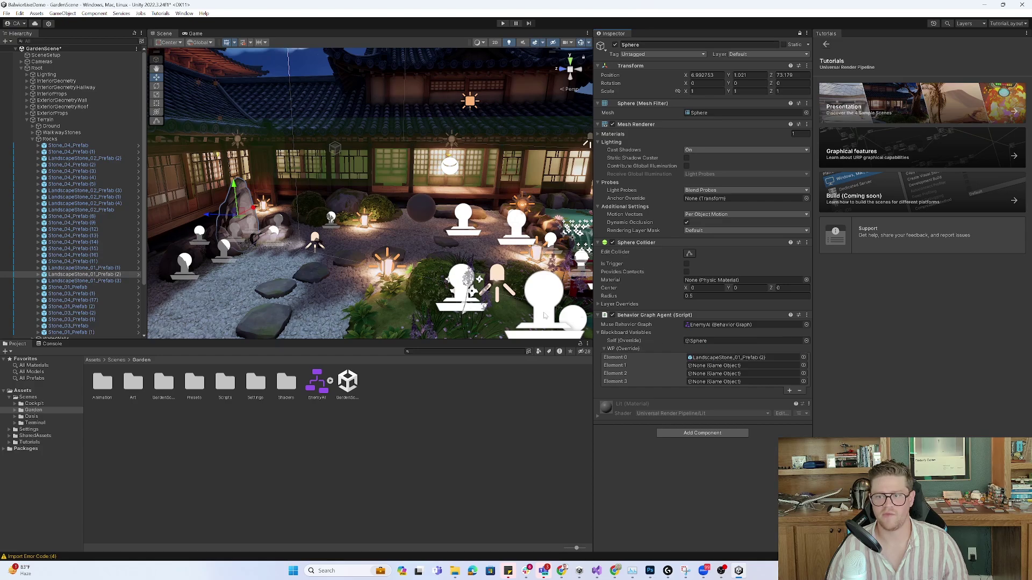
pyautogui.moveTo(376, 269); pyautogui.dragTo(329, 288, button='right')
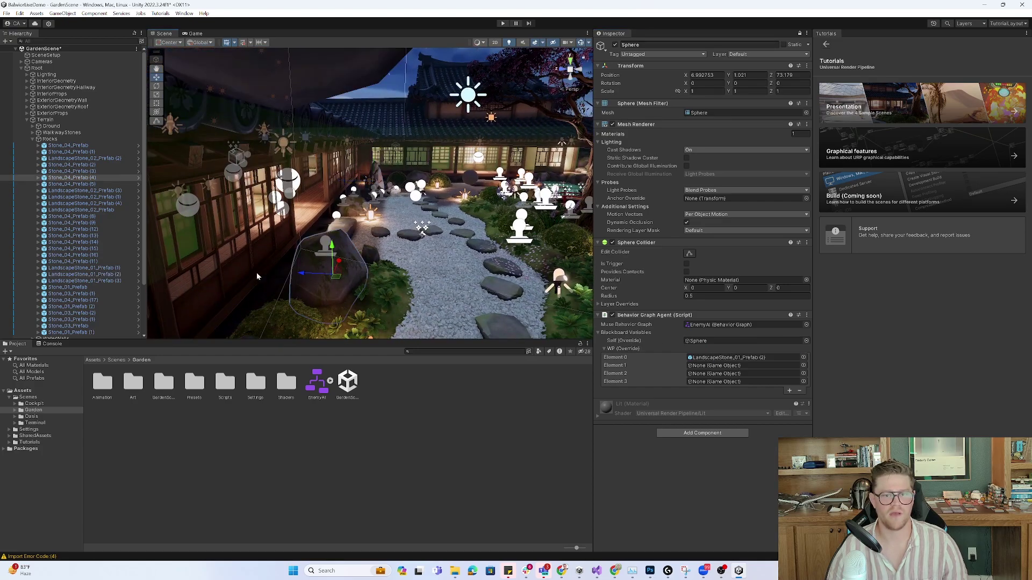
pyautogui.click(329, 285)
pyautogui.moveTo(720, 370); pyautogui.dragTo(718, 367)
# - Assign LandscapeStone_01_Prefab (3) and Stone_02_Prefab (5) from the garden to WP elements 2 and 3
pyautogui.moveTo(376, 241); pyautogui.dragTo(420, 258, button='right')
pyautogui.click(420, 265)
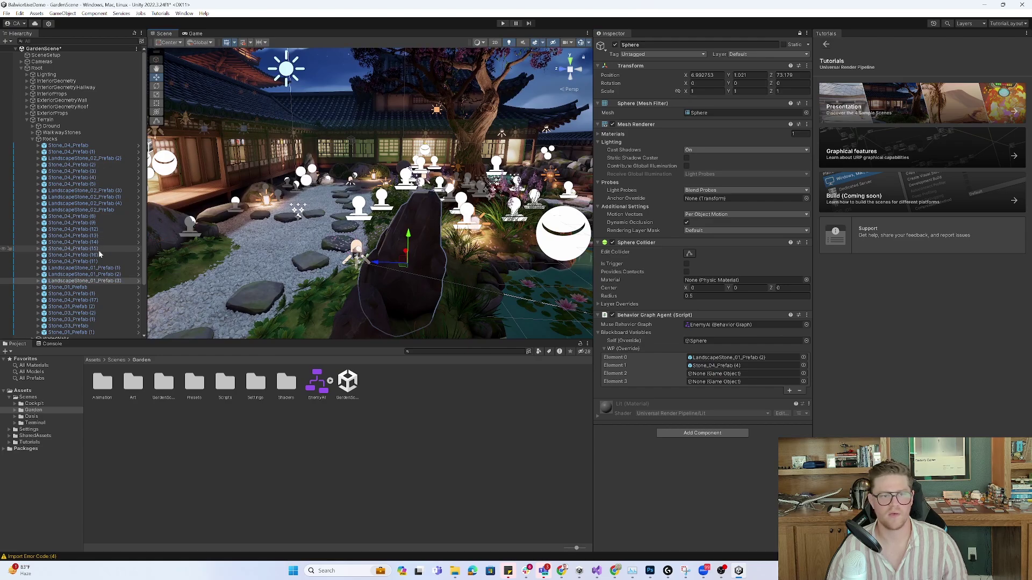
pyautogui.moveTo(81, 281); pyautogui.dragTo(738, 380)
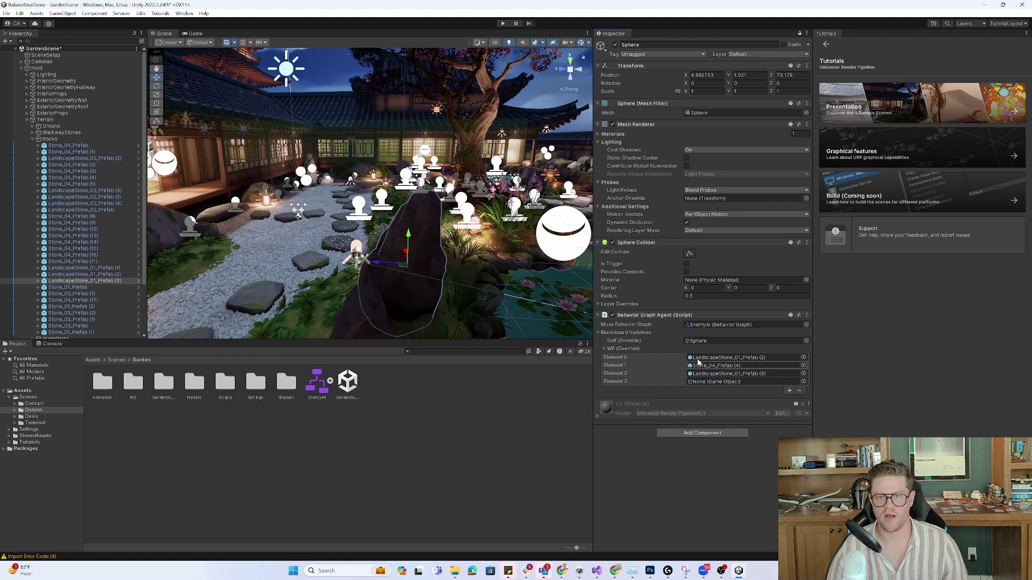
pyautogui.moveTo(409, 236); pyautogui.dragTo(444, 245, button='right')
pyautogui.click(422, 176)
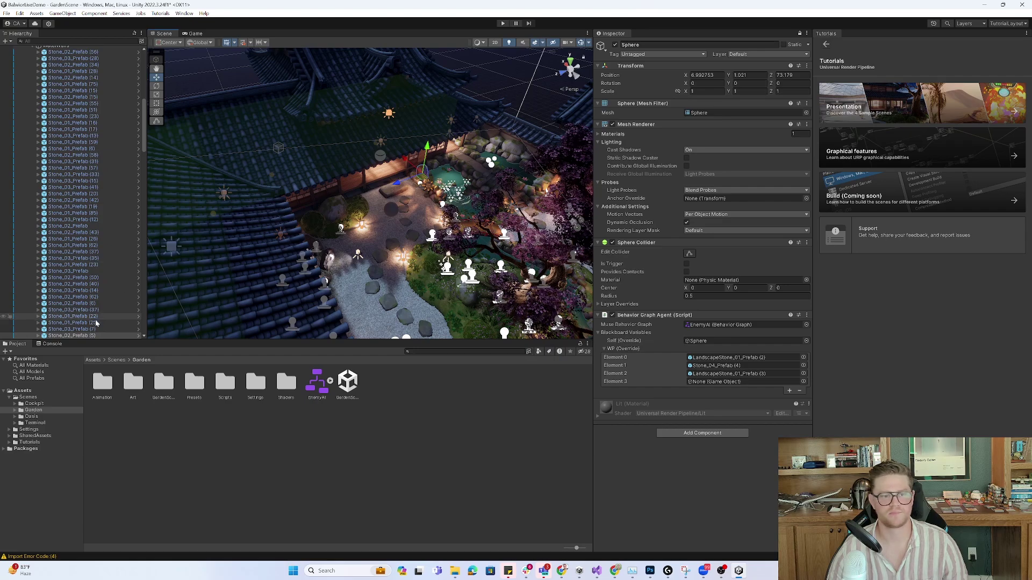
pyautogui.moveTo(72, 174); pyautogui.dragTo(717, 382)
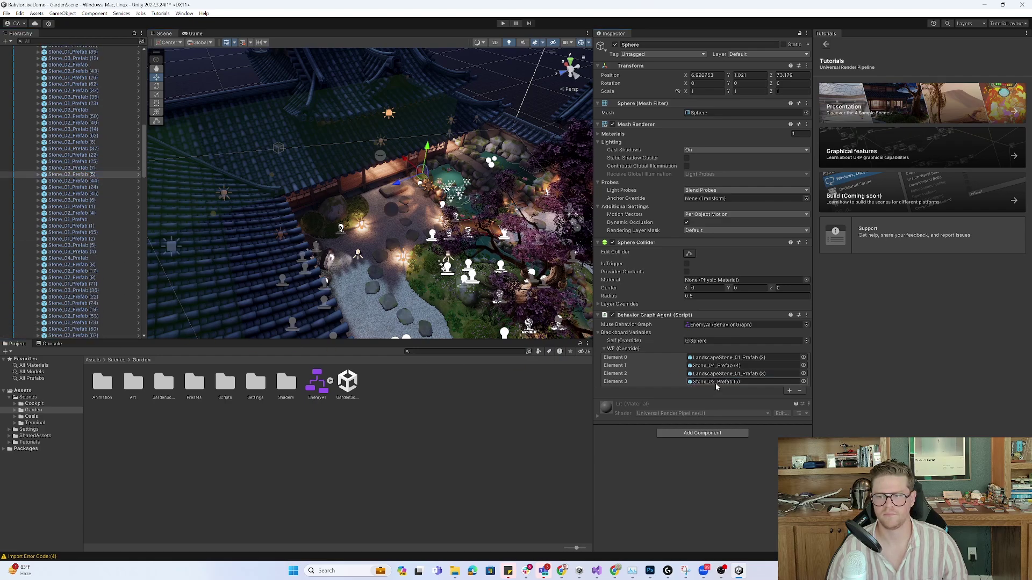
pyautogui.moveTo(543, 242); pyautogui.dragTo(527, 226, button='right')
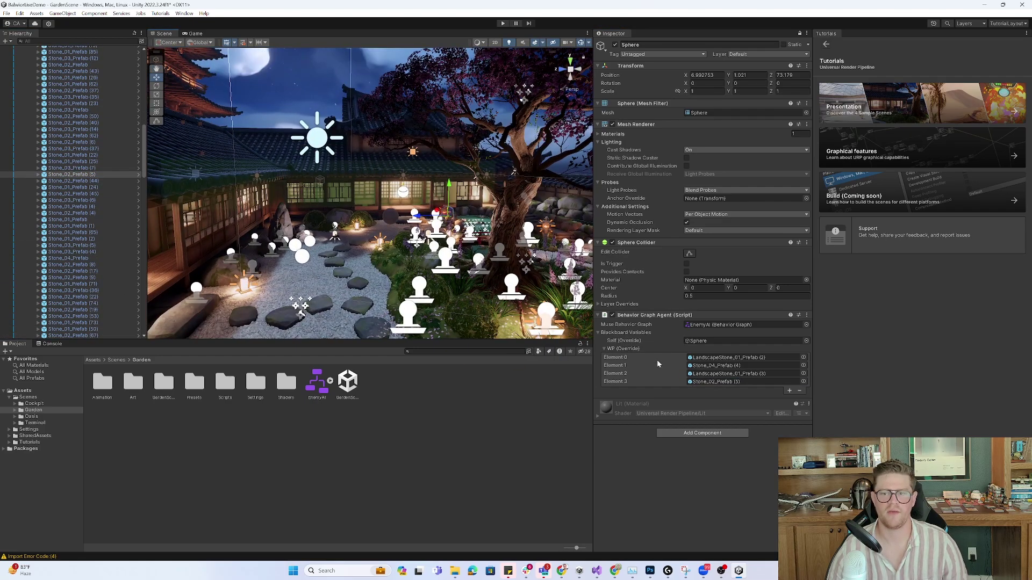
pyautogui.moveTo(468, 285); pyautogui.dragTo(514, 238, button='right')
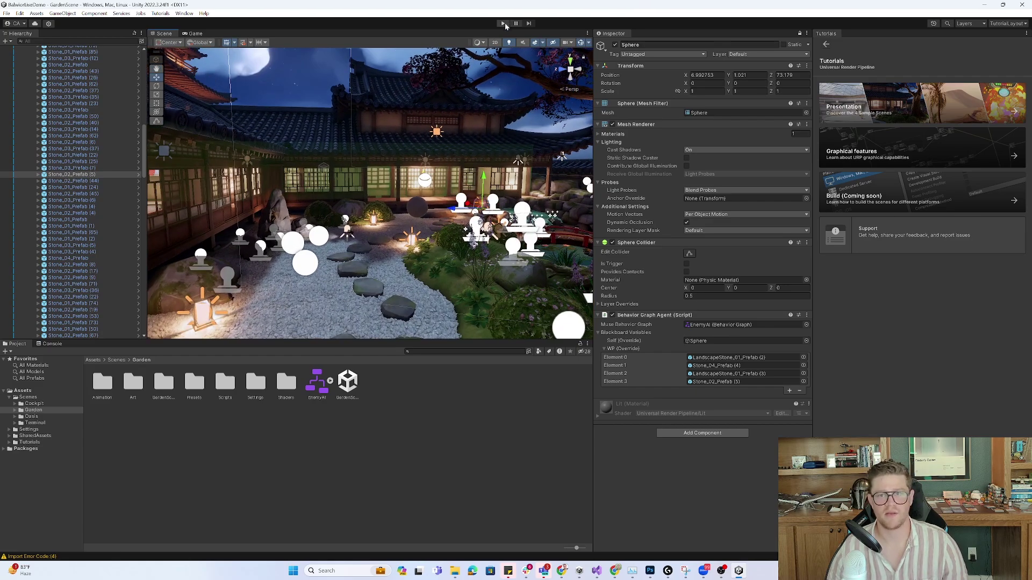
# - Turn on Repeat for the EnemyAI graph's On Start node and briefly test the scene in Play mode
pyautogui.doubleClick(316, 397)
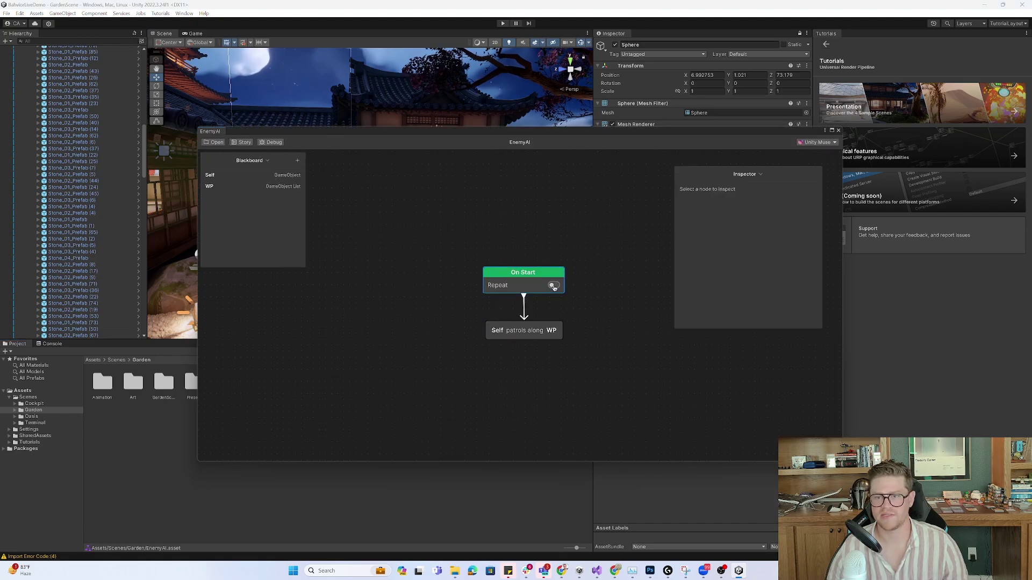
pyautogui.hotkey('ctrl', 'p')
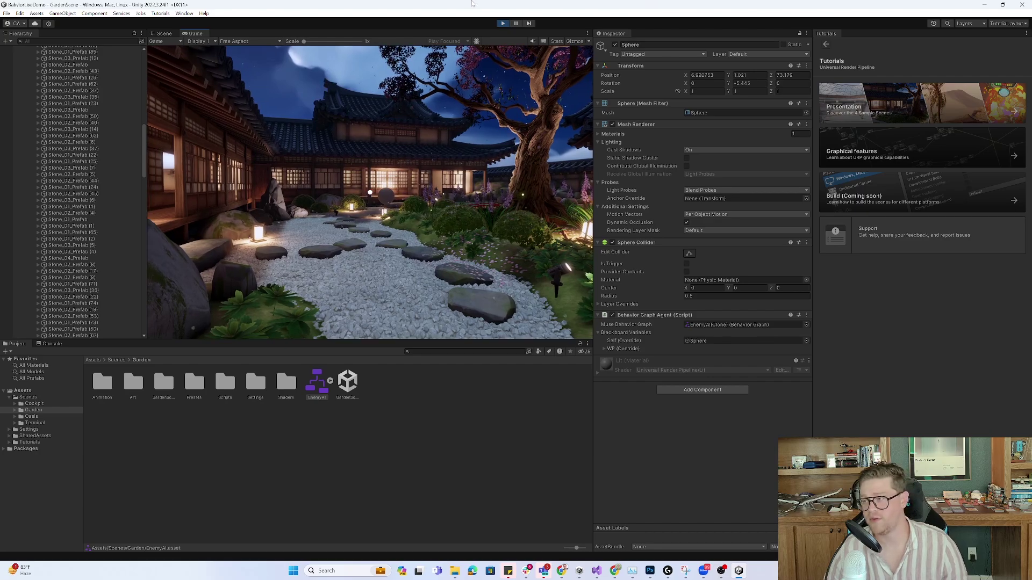
pyautogui.click(503, 23)
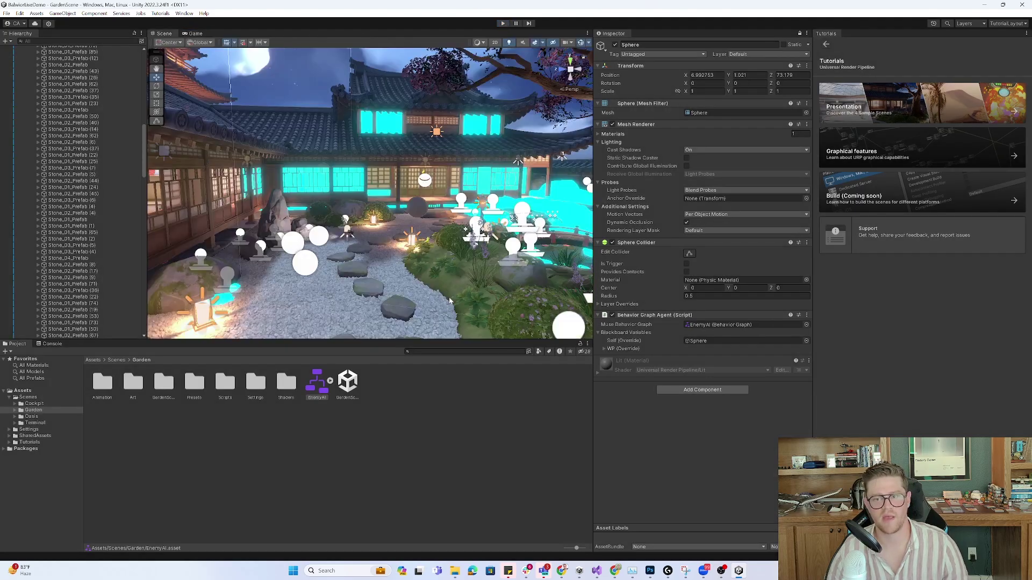
# - Set the Patrol node's Speed to 3 in the EnemyAI graph and test the sphere's patrol in Play mode
pyautogui.doubleClick(321, 394)
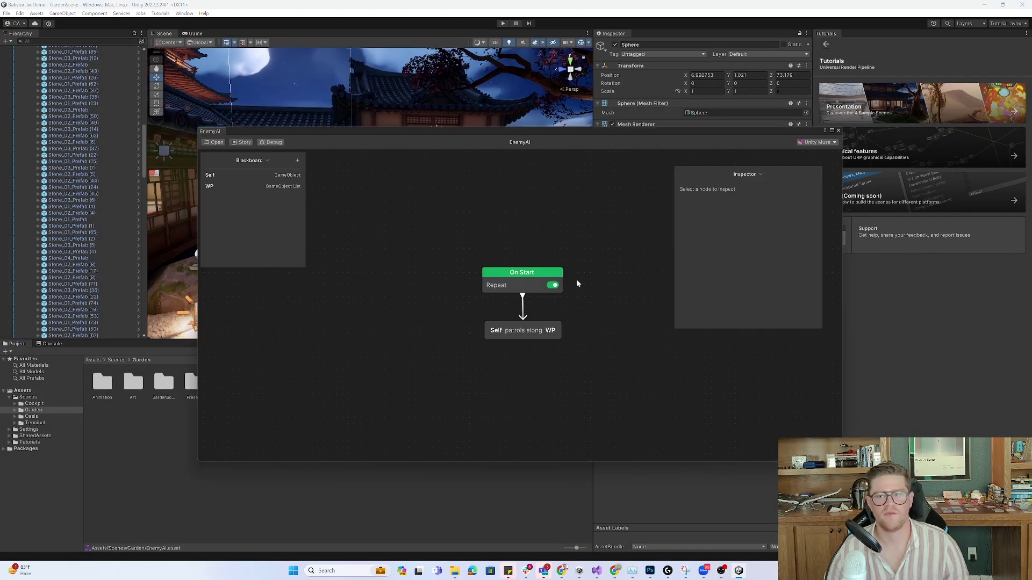
pyautogui.click(530, 332)
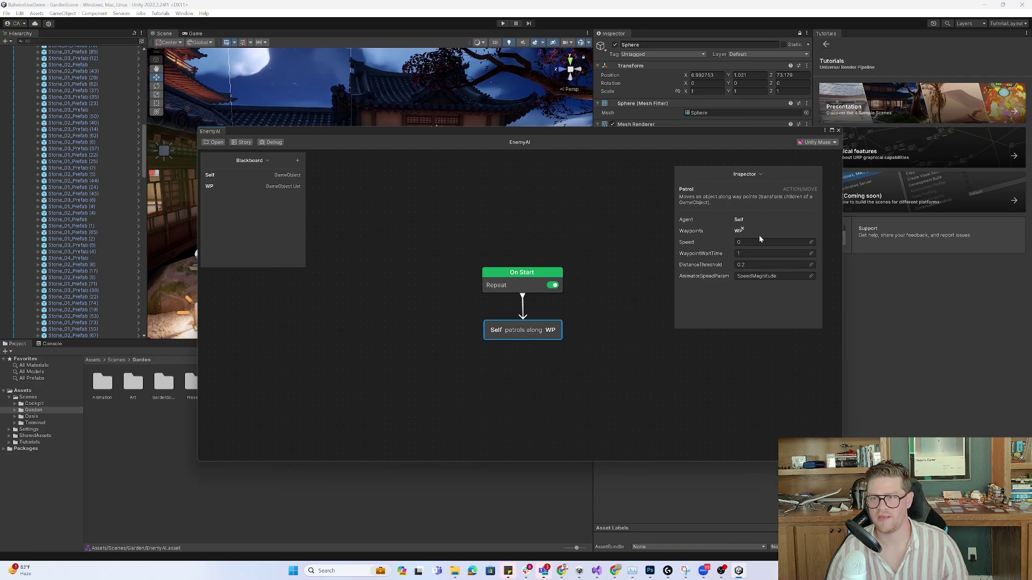
pyautogui.click(735, 242)
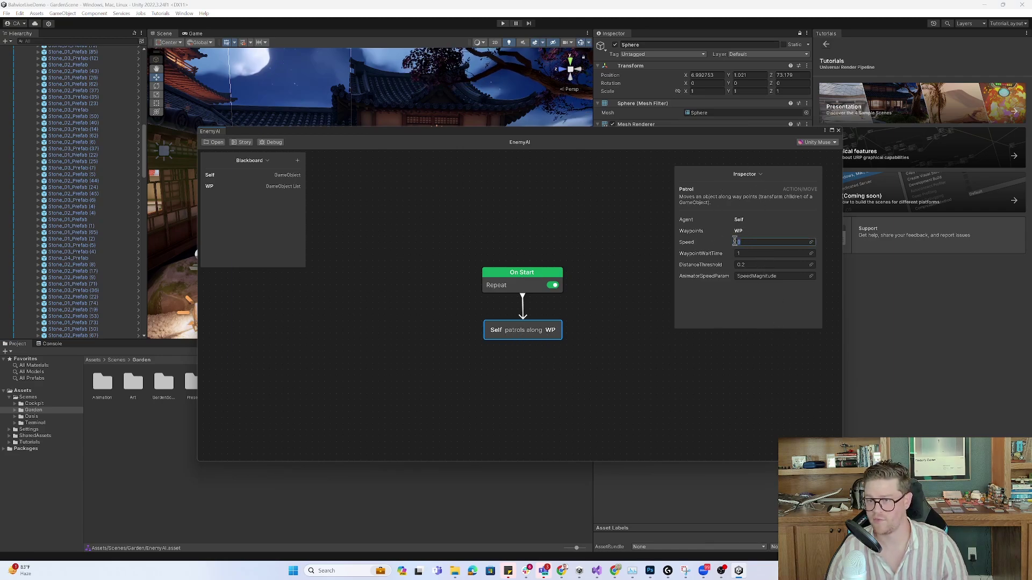
pyautogui.write('3')
pyautogui.press('Return')
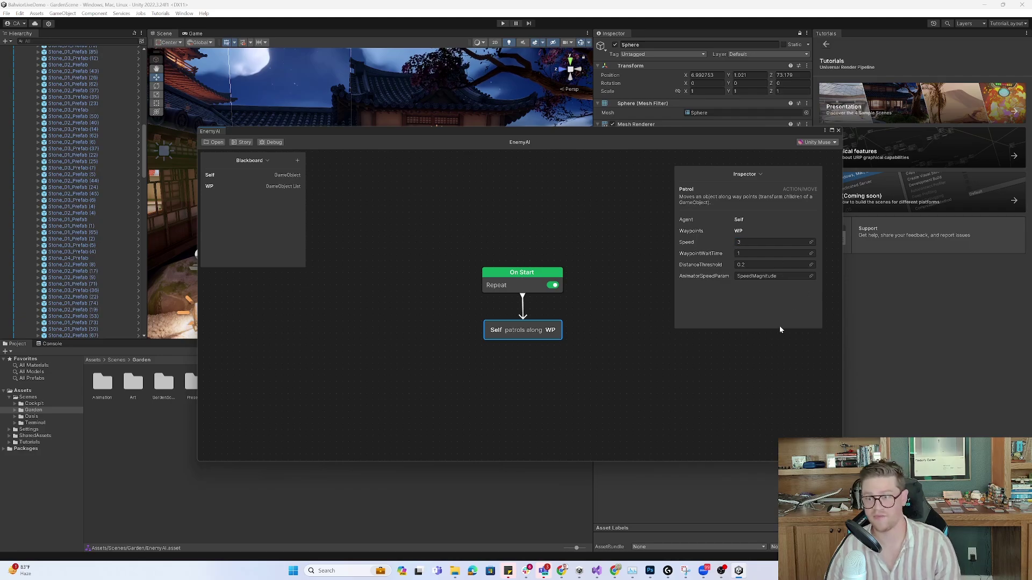
pyautogui.click(838, 131)
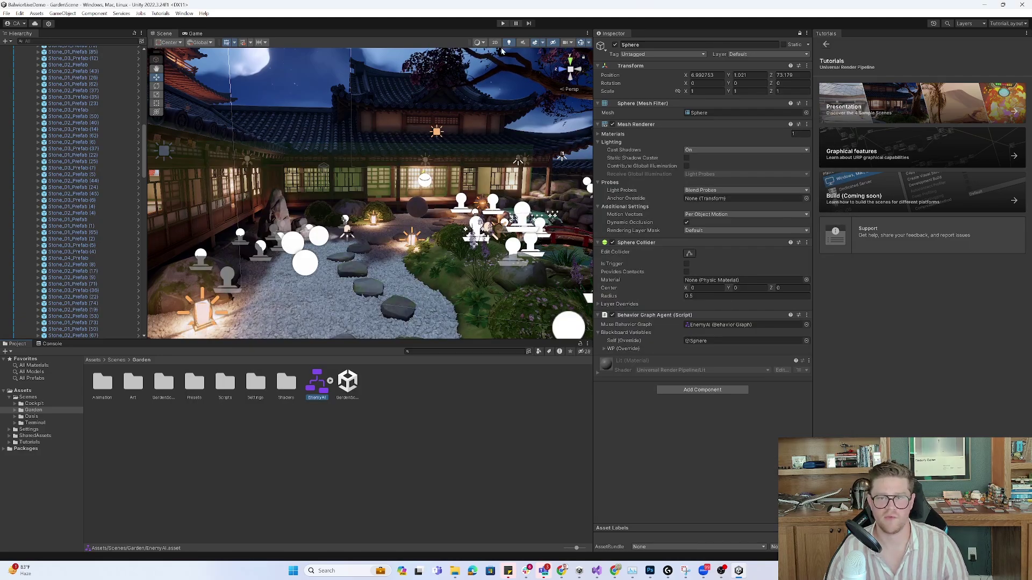
pyautogui.click(503, 23)
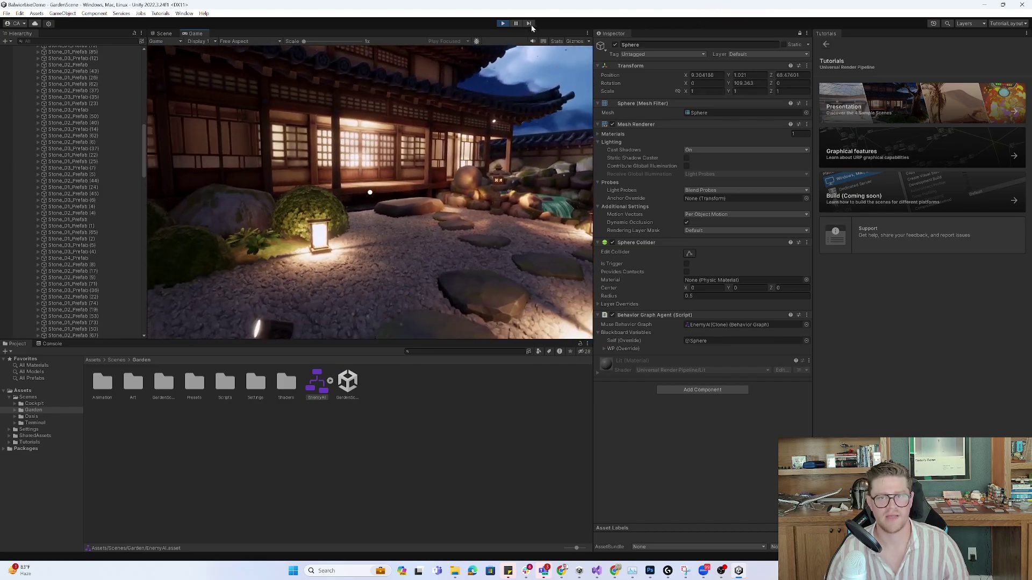
pyautogui.click(503, 23)
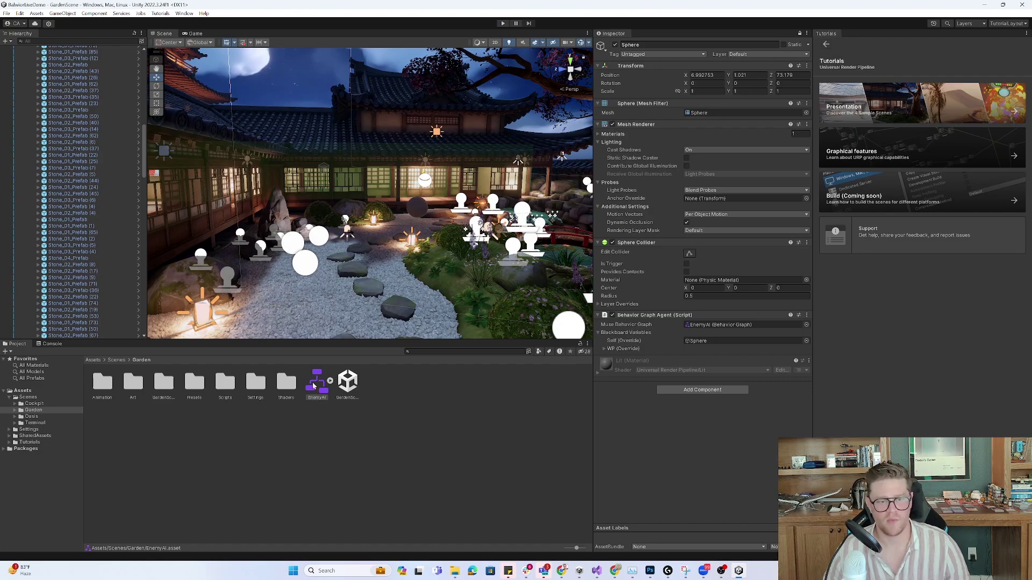
# - Reopen the EnemyAI graph and move the Patrol node down and to the right of On Start
pyautogui.doubleClick(315, 385)
pyautogui.moveTo(528, 401); pyautogui.dragTo(494, 338, button='middle')
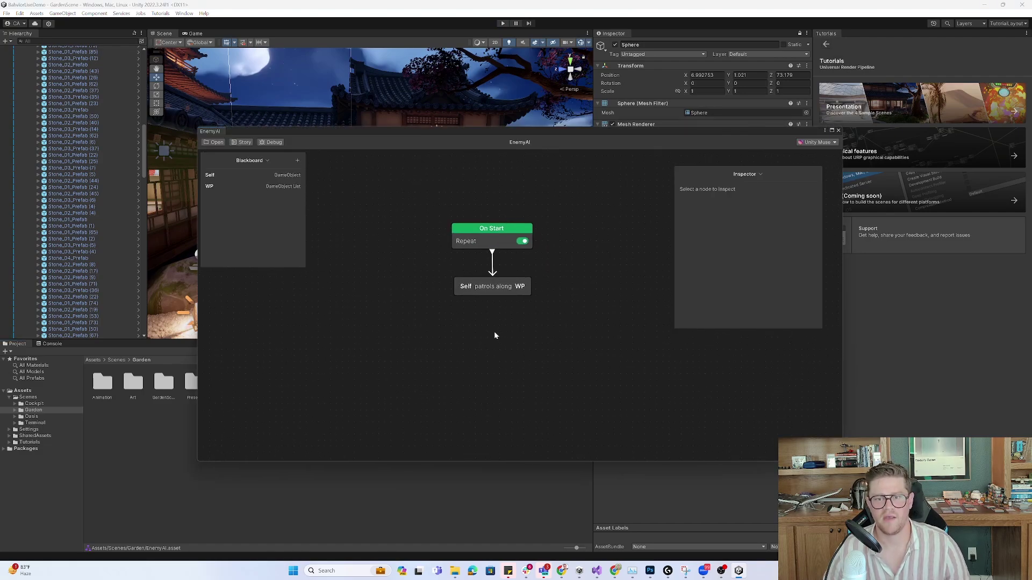
pyautogui.click(479, 287)
pyautogui.moveTo(478, 286); pyautogui.dragTo(536, 315)
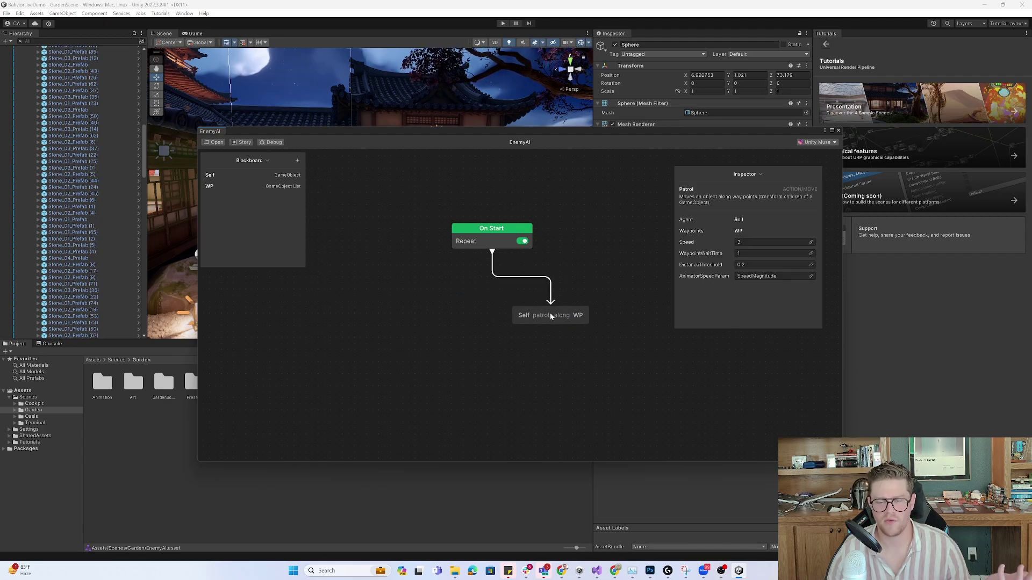
# - Add a conditional Check Distance action to the graph and place it to the left of the Patrol node
pyautogui.click(378, 312)
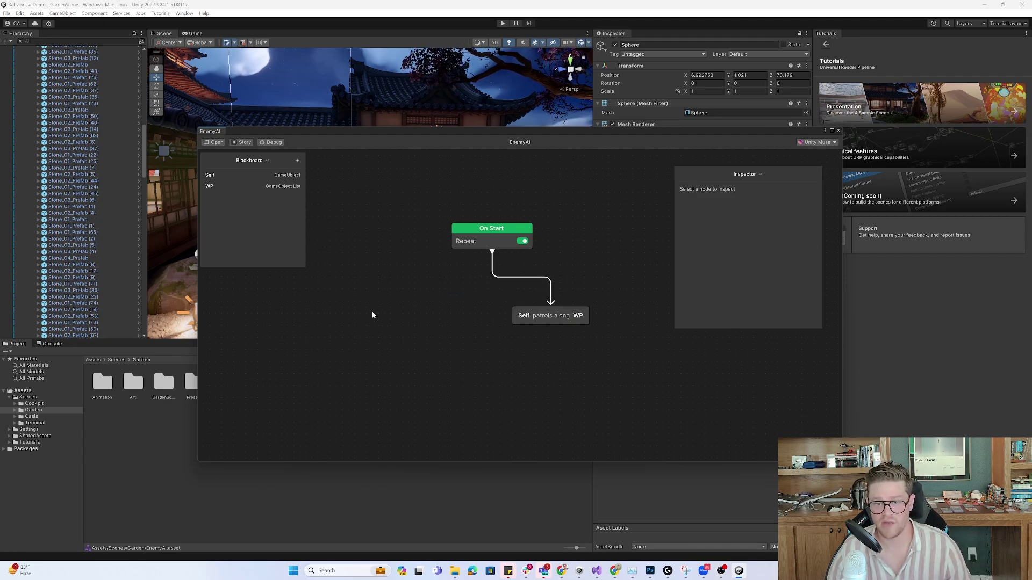
pyautogui.rightClick(373, 315)
pyautogui.click(422, 338)
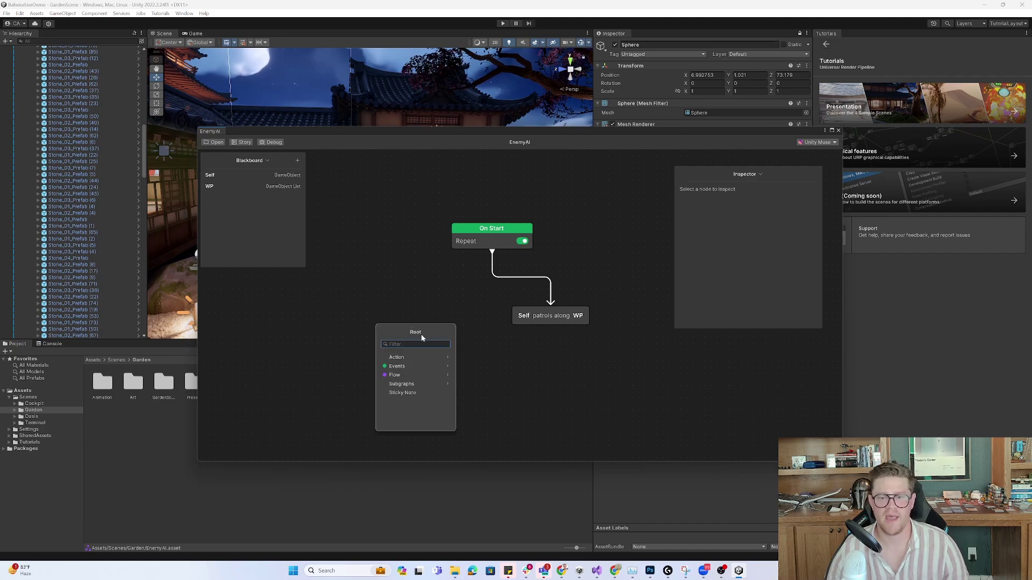
pyautogui.click(421, 358)
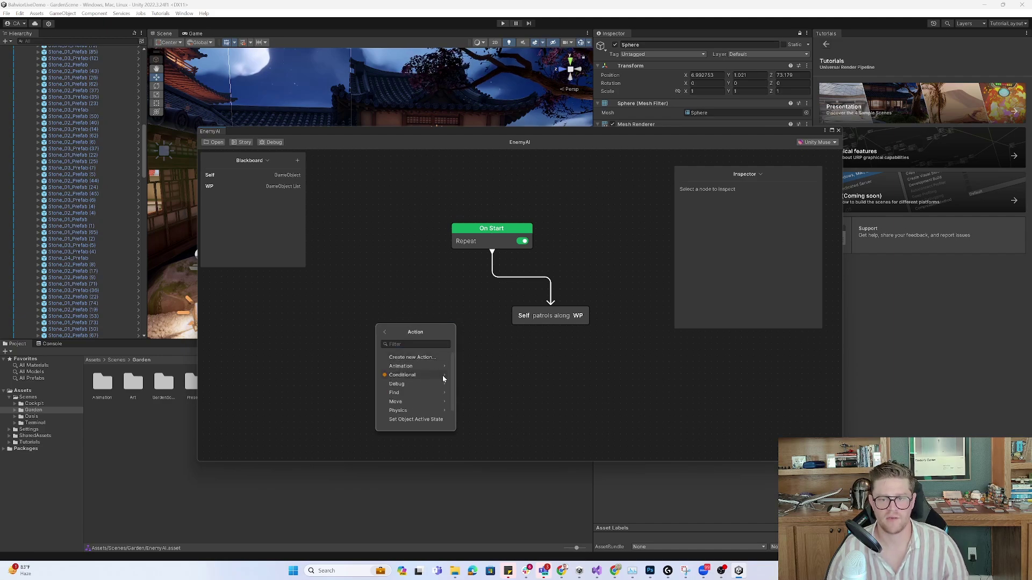
pyautogui.click(443, 375)
pyautogui.click(416, 361)
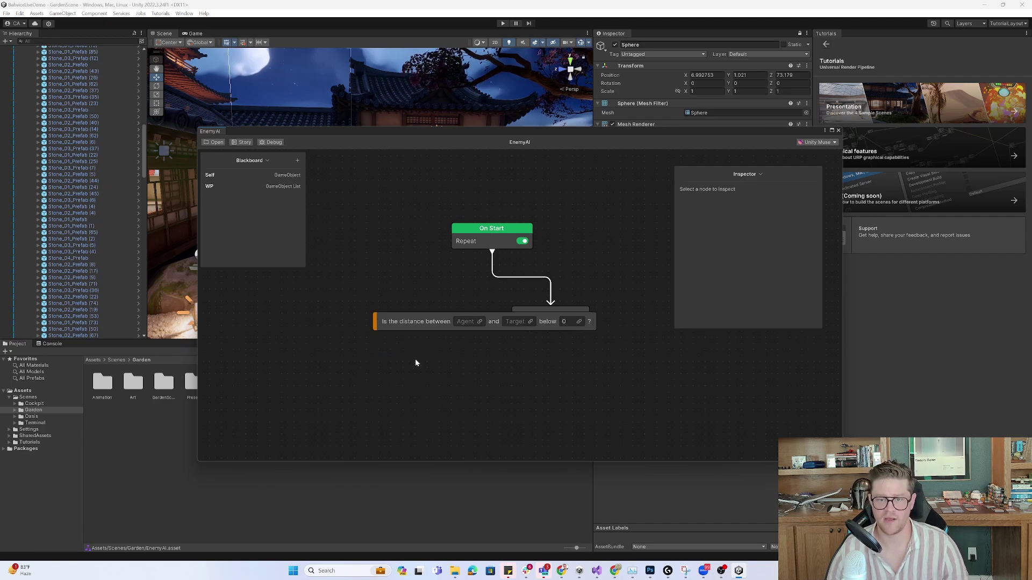
pyautogui.moveTo(411, 323); pyautogui.dragTo(319, 320)
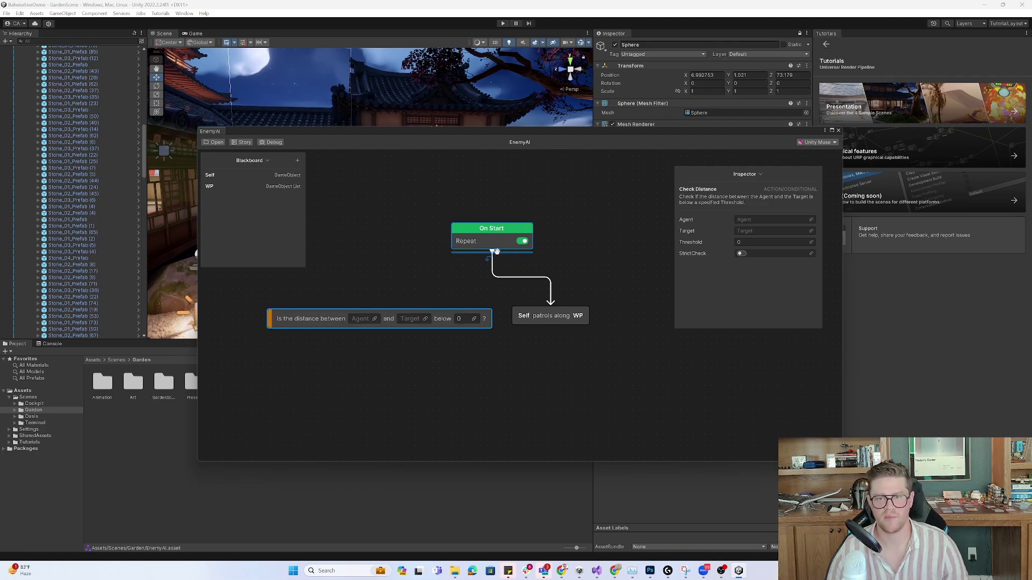
# - Branch On Start to both the Check Distance and Patrol nodes using Run In Parallel Until Any Succeeds
pyautogui.moveTo(496, 251); pyautogui.dragTo(392, 318)
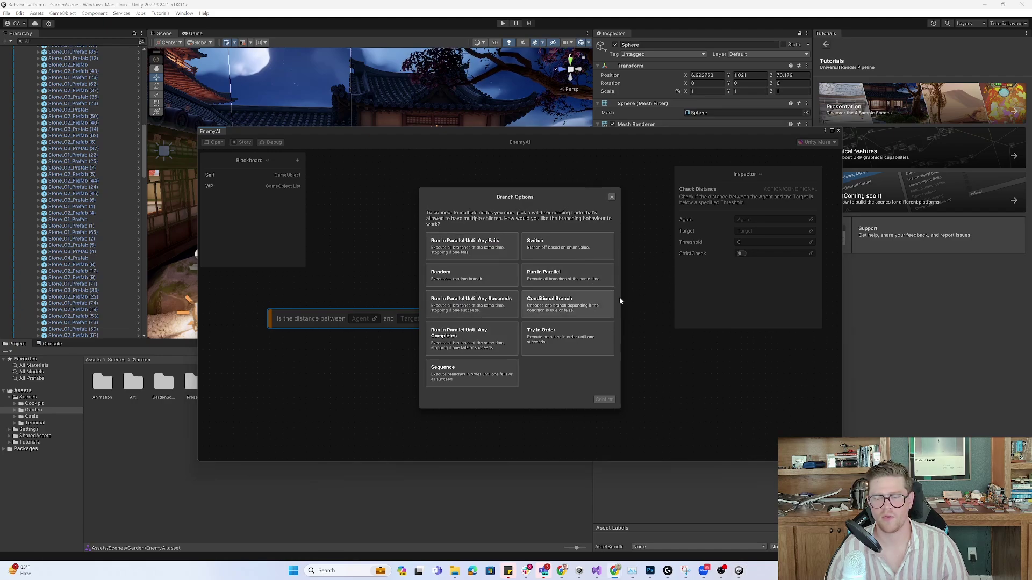
pyautogui.click(485, 308)
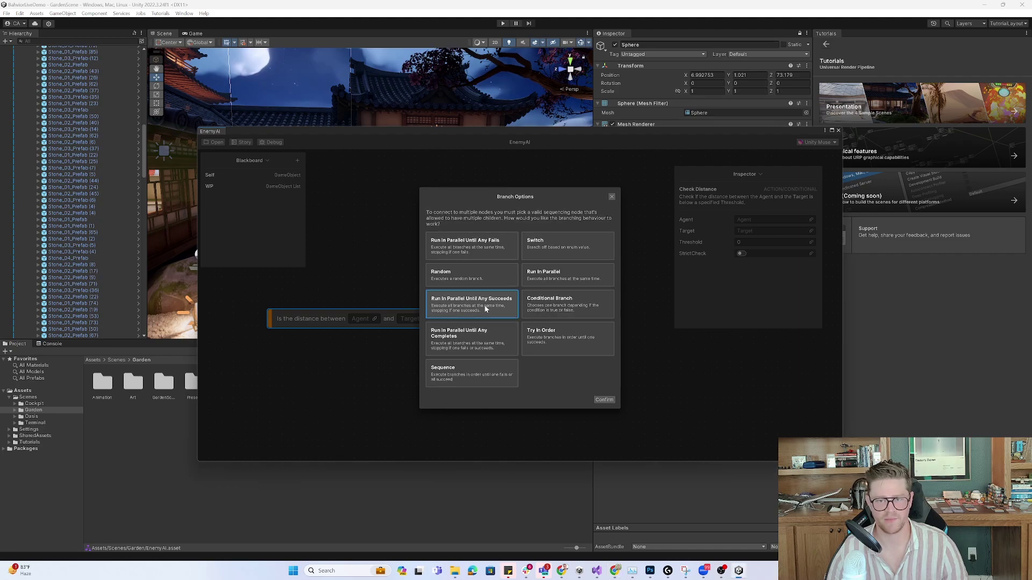
pyautogui.click(603, 400)
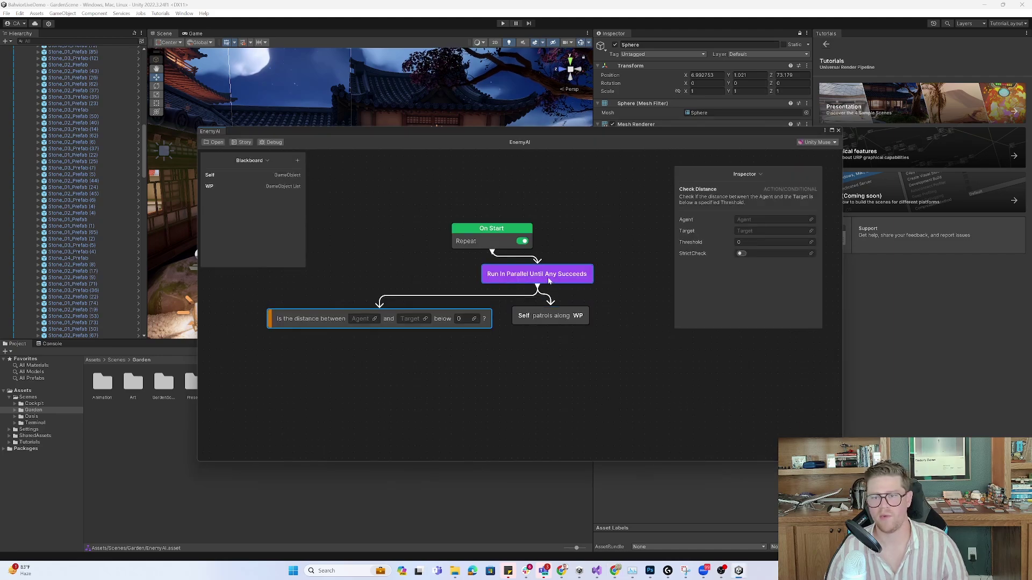
# - Lay out the graph with On Start directly above the parallel node and the Check Distance and Patrol nodes lower on either side
pyautogui.moveTo(548, 279); pyautogui.dragTo(486, 280)
pyautogui.click(485, 280)
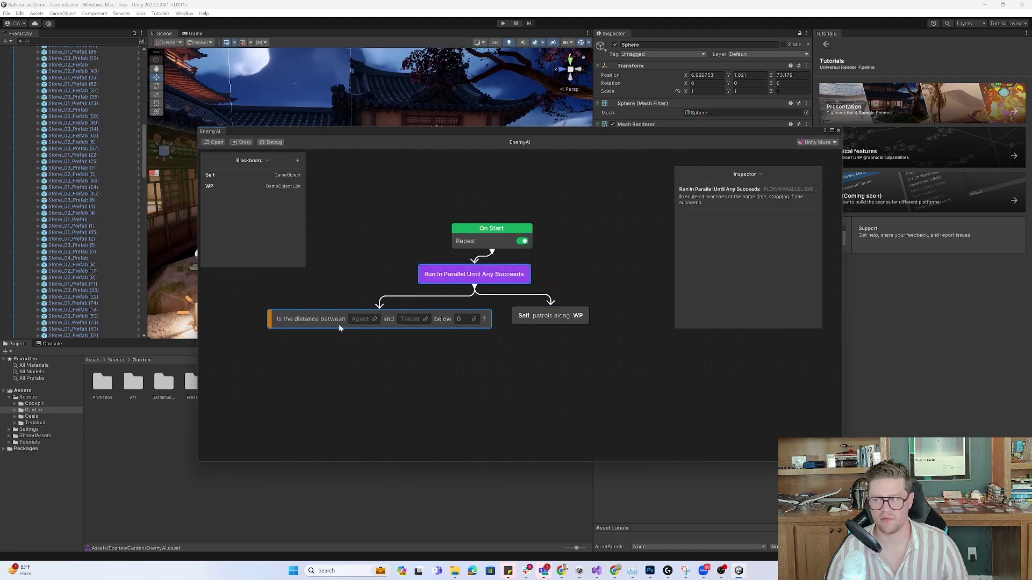
pyautogui.moveTo(344, 323); pyautogui.dragTo(334, 342)
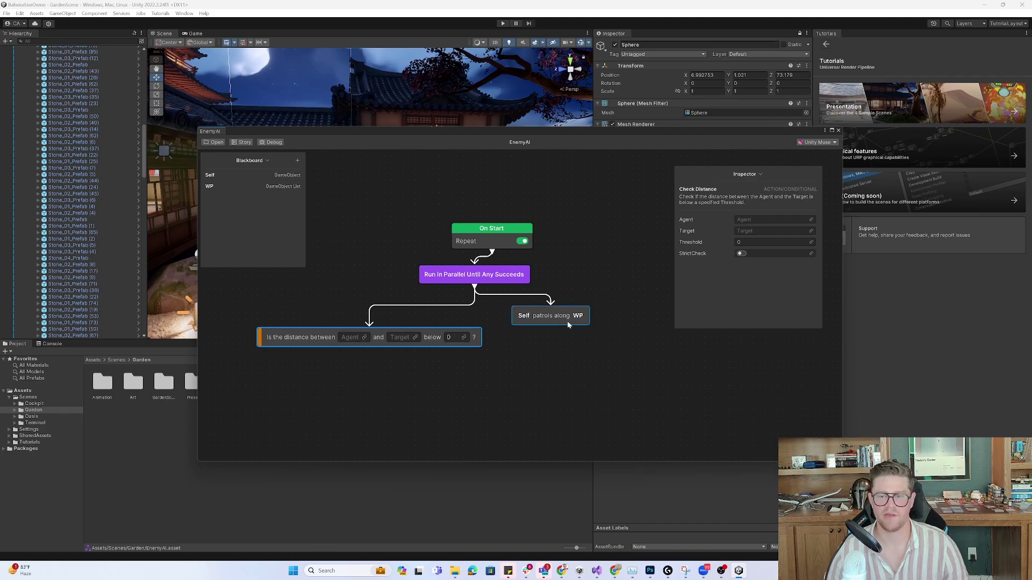
pyautogui.moveTo(566, 321); pyautogui.dragTo(570, 346)
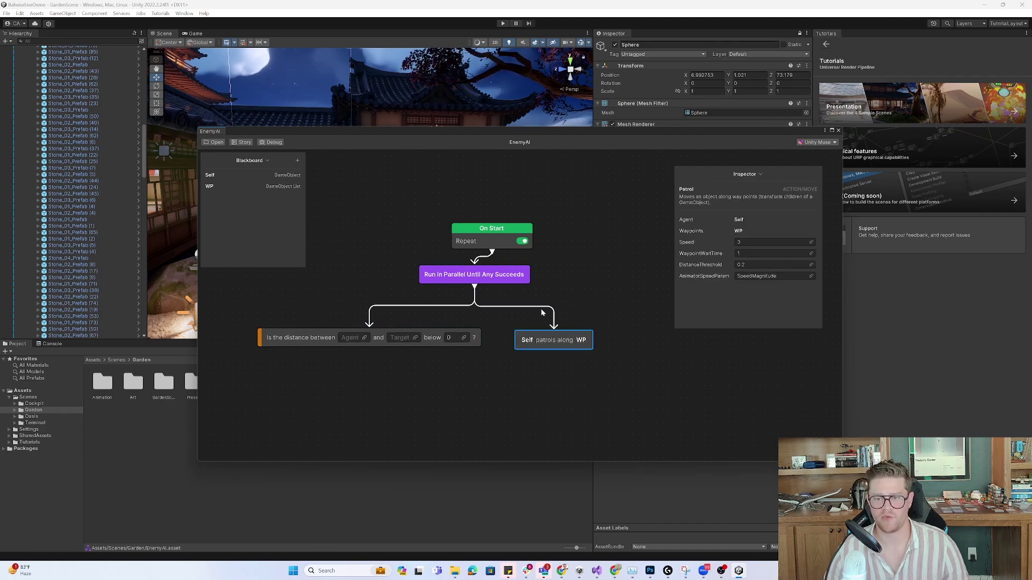
pyautogui.moveTo(503, 230); pyautogui.dragTo(485, 222)
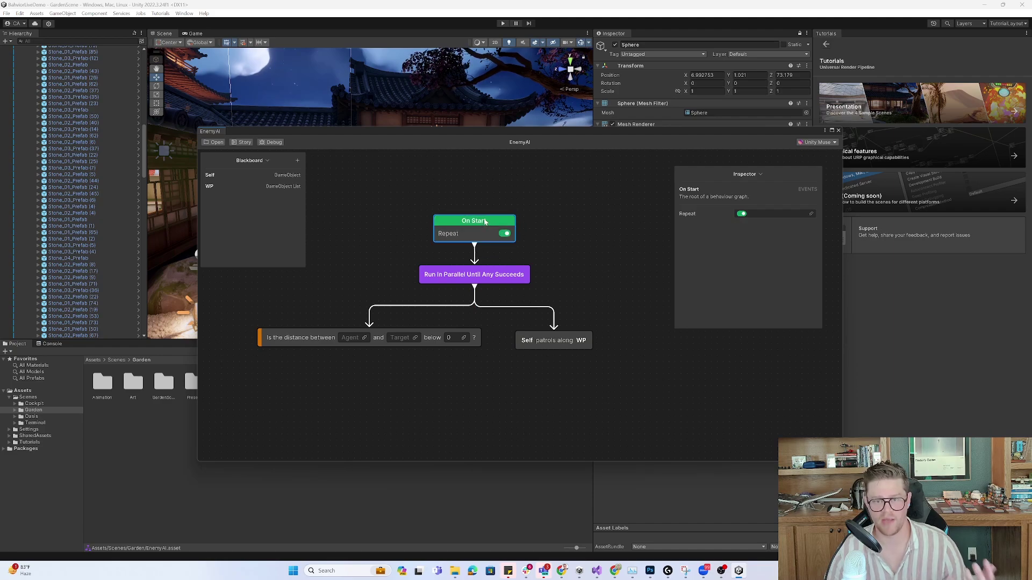
# - Set the Check Distance node's Agent to Self and its Target to a new GameObject variable named Player
pyautogui.click(365, 339)
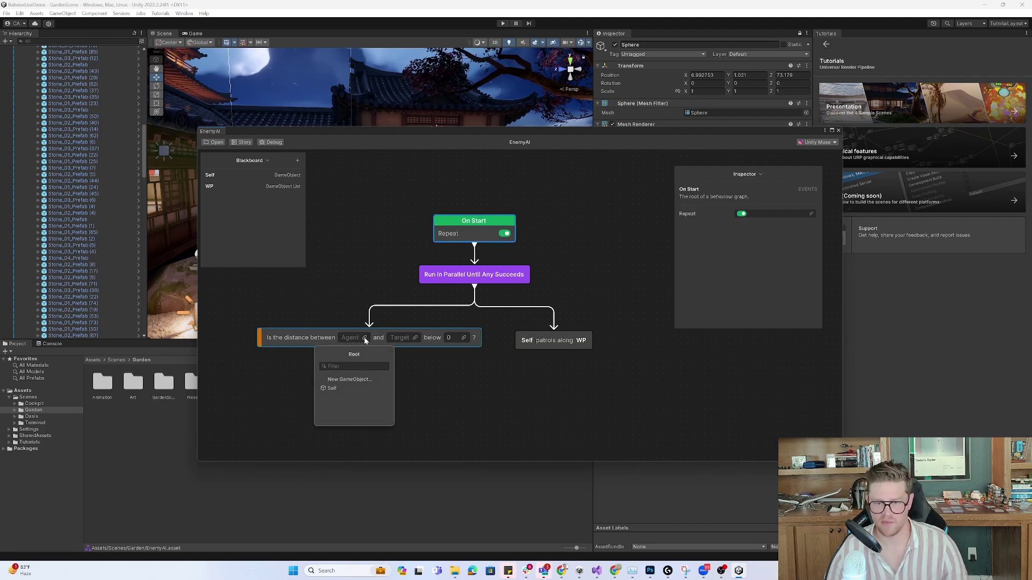
pyautogui.click(350, 385)
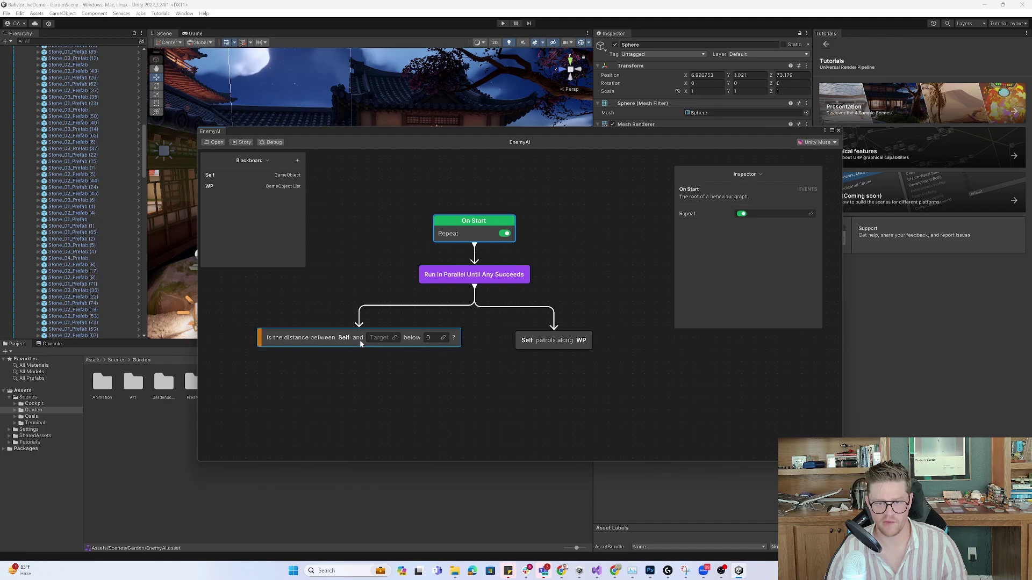
pyautogui.click(396, 342)
pyautogui.click(379, 383)
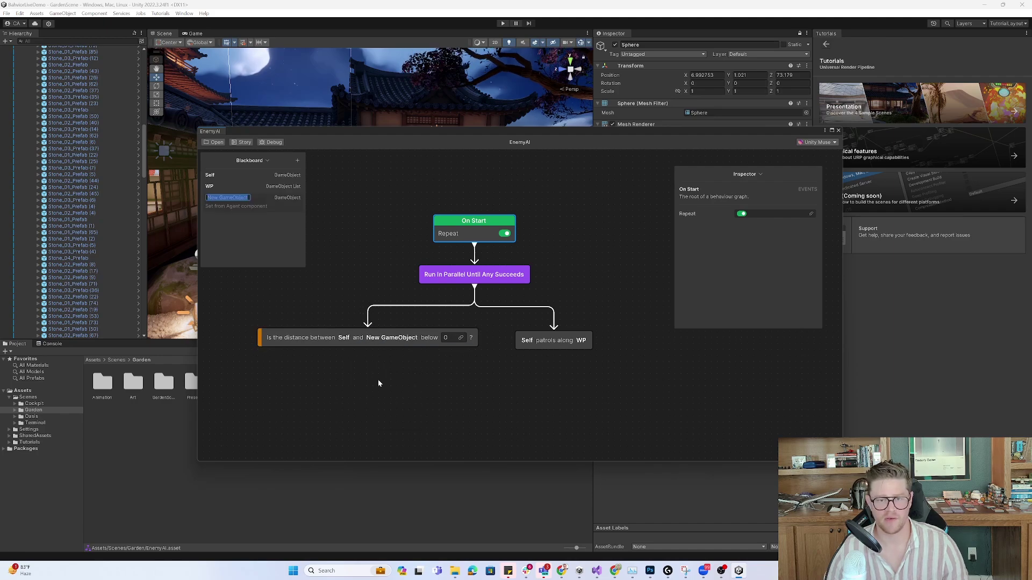
pyautogui.write('Player')
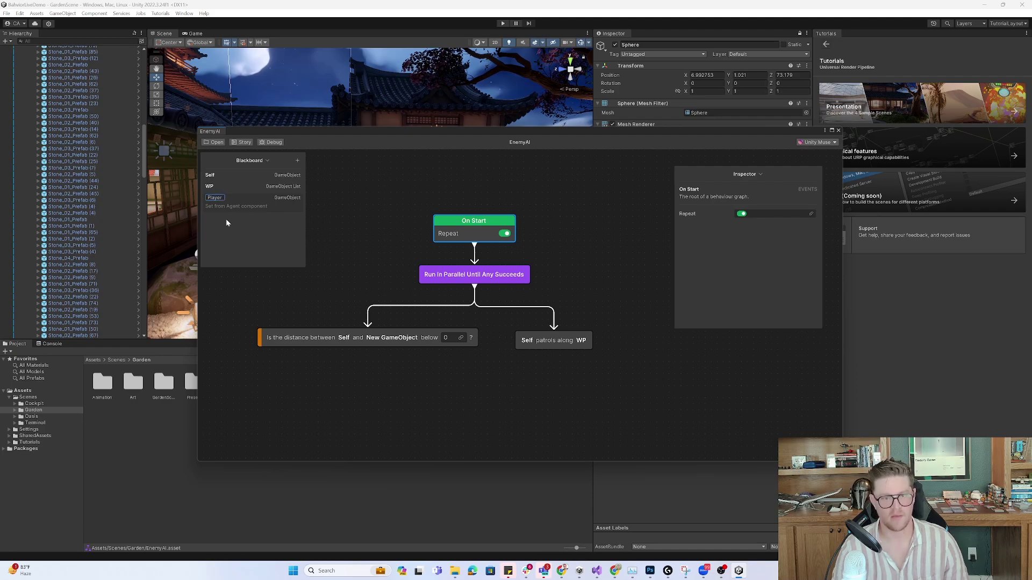
pyautogui.press('Return')
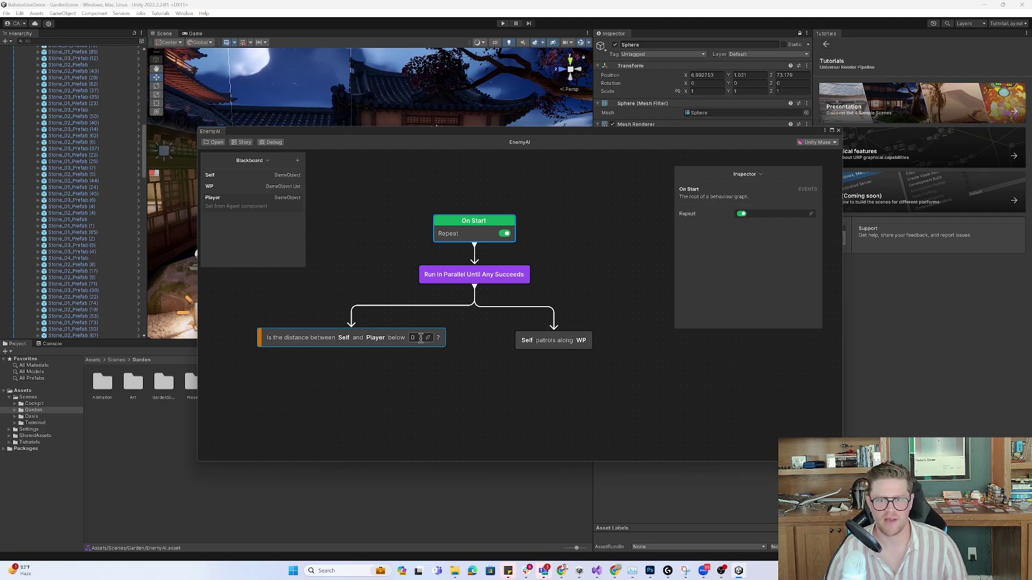
# - Set the Check Distance threshold to 5 and move the Check Distance and Patrol nodes lower to make room beneath the parallel node
pyautogui.moveTo(419, 338); pyautogui.dragTo(410, 338)
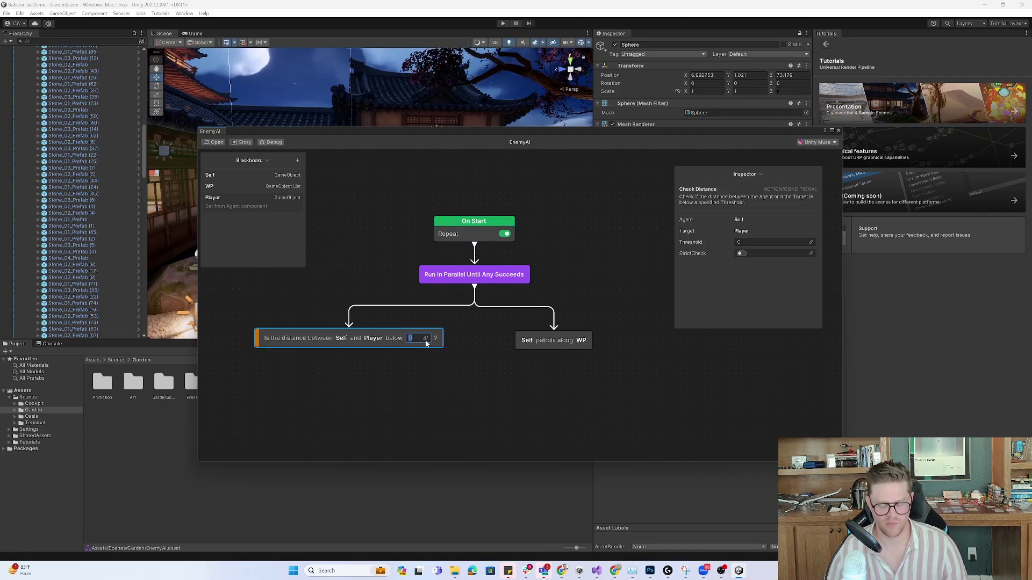
pyautogui.write('5')
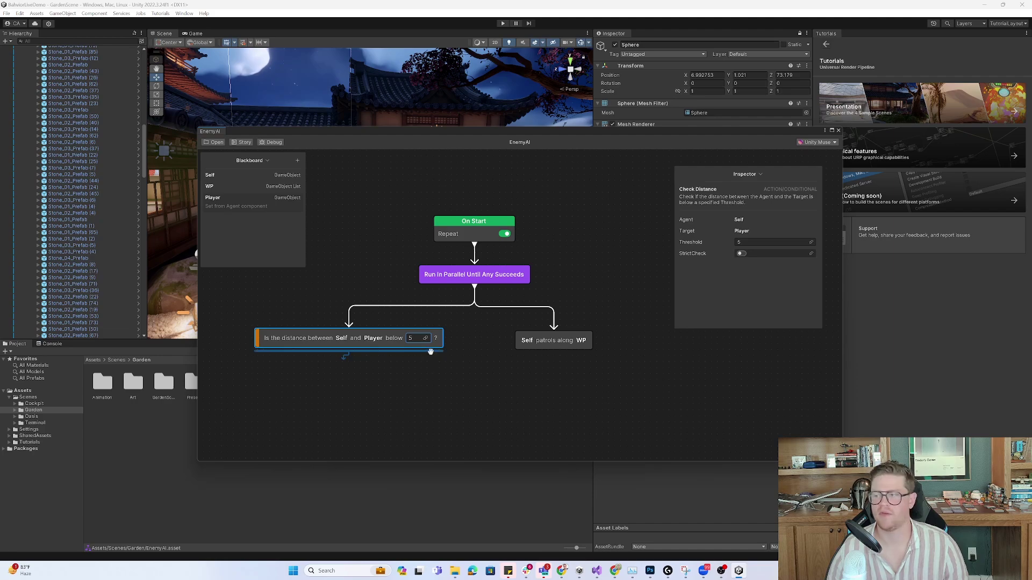
pyautogui.click(408, 314)
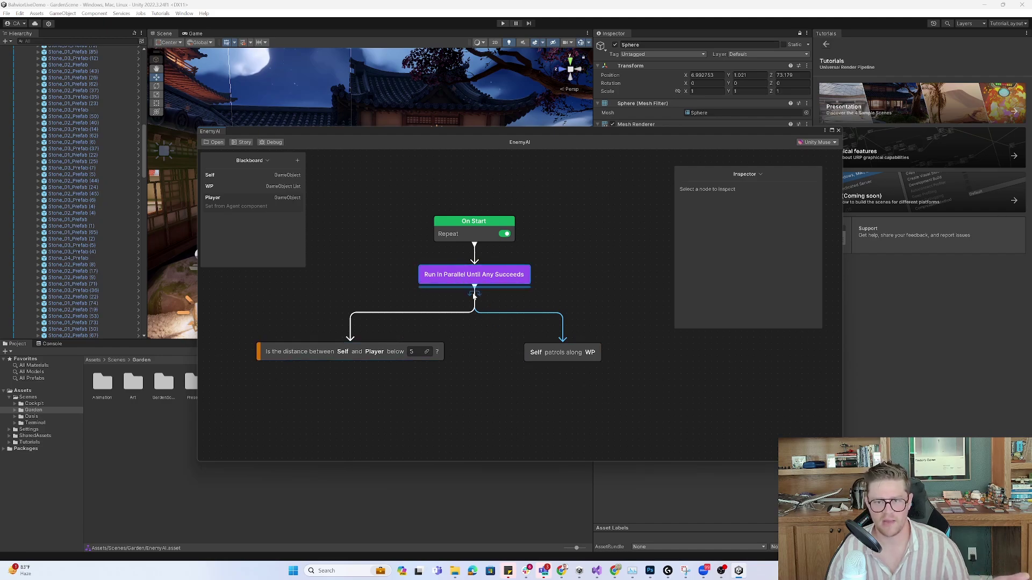
pyautogui.click(391, 358)
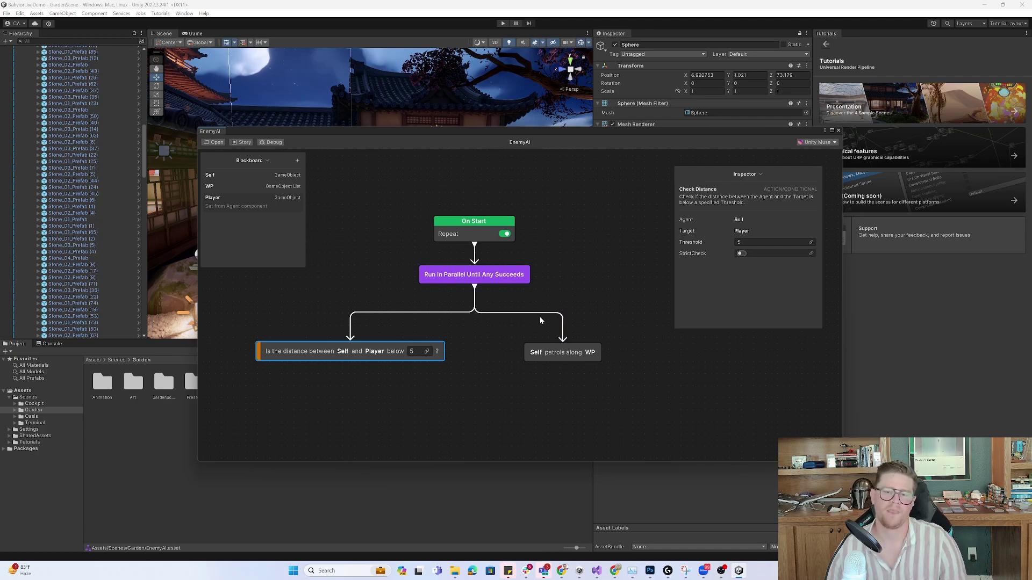
# - Add a Repeat flow node and connect it between the Run In Parallel Until Any Succeeds node and the Patrol node
pyautogui.rightClick(567, 301)
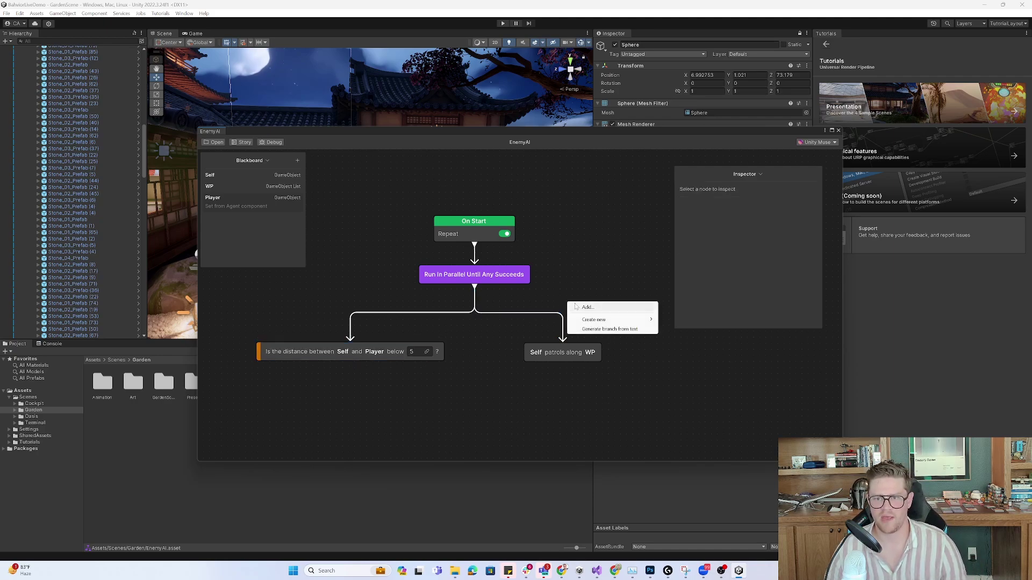
pyautogui.click(598, 307)
pyautogui.click(639, 366)
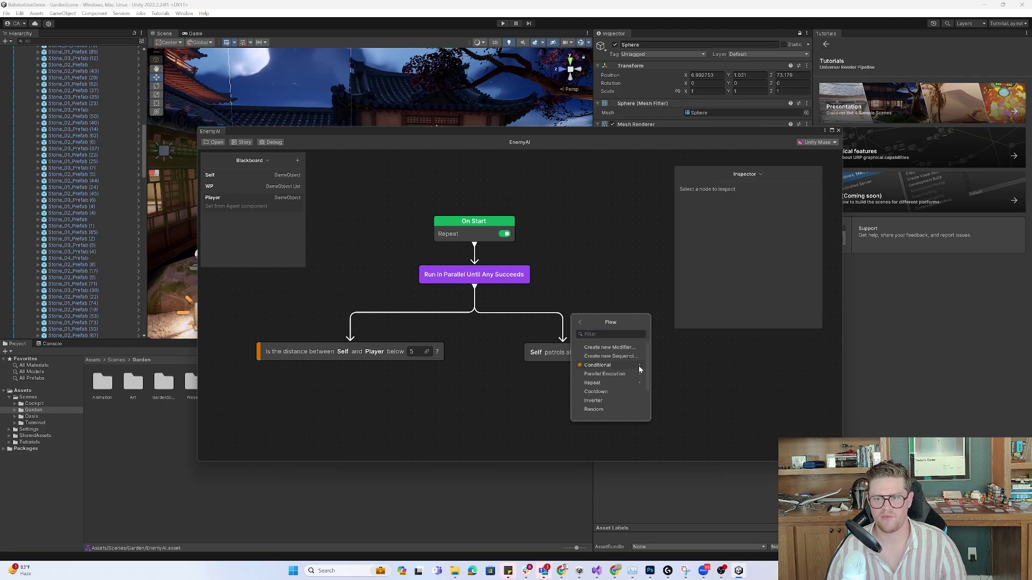
pyautogui.click(608, 385)
pyautogui.click(599, 347)
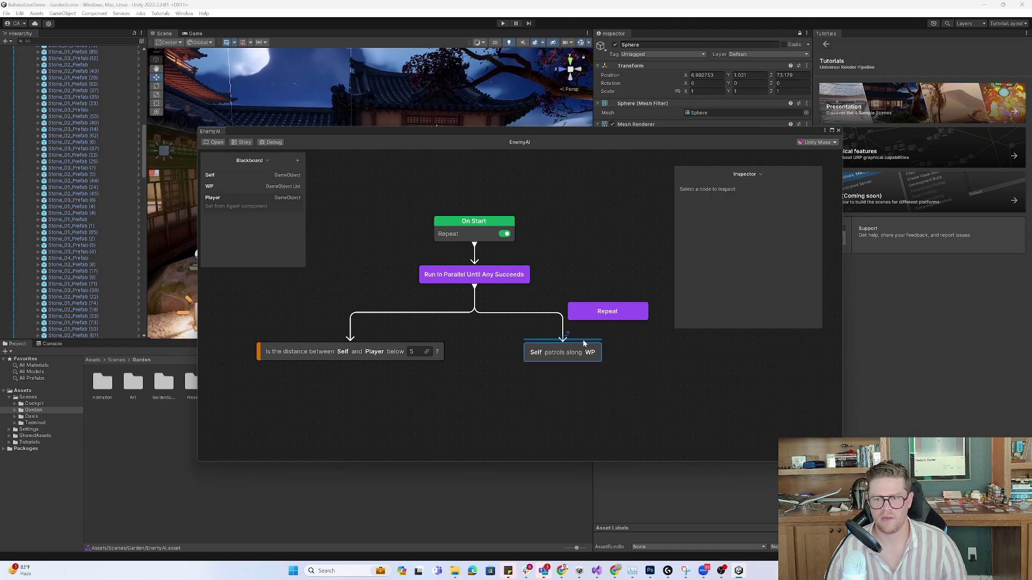
pyautogui.moveTo(503, 313); pyautogui.dragTo(563, 352)
# - Replace the direct link from the parallel node to Check Distance with a Repeat Until Success node connected between them
pyautogui.click(417, 312)
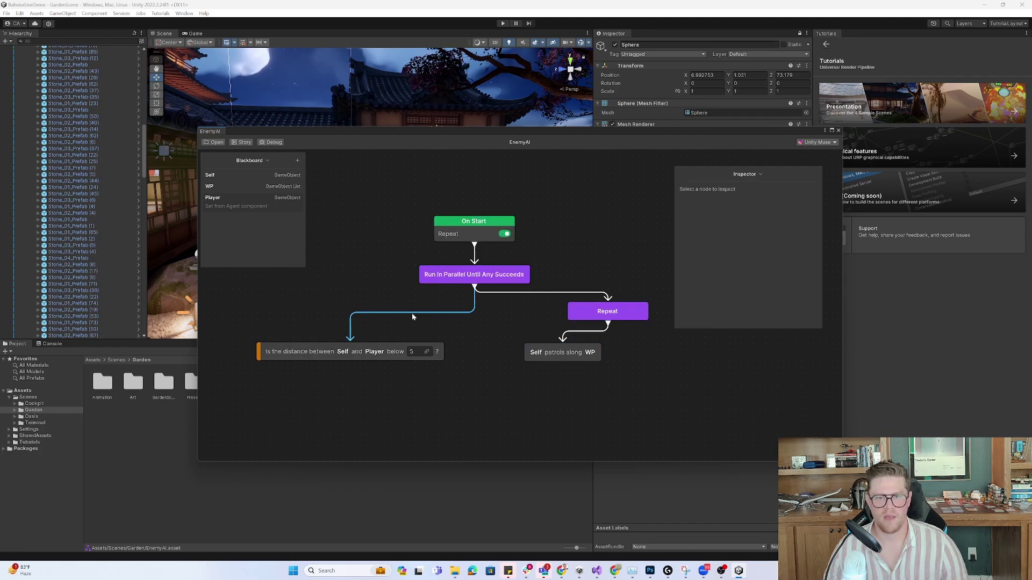
pyautogui.rightClick(399, 308)
pyautogui.click(419, 314)
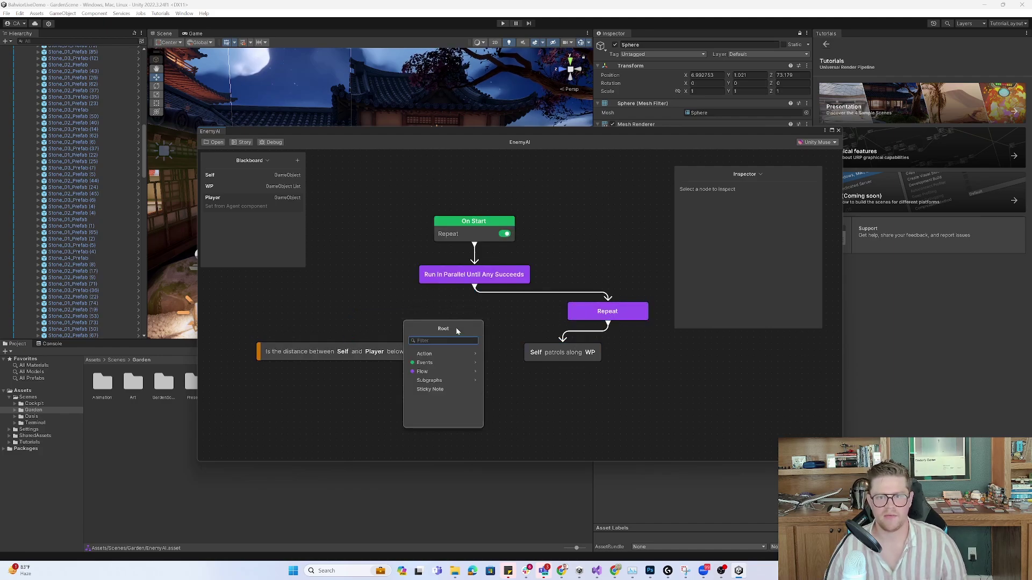
pyautogui.click(448, 372)
pyautogui.click(441, 386)
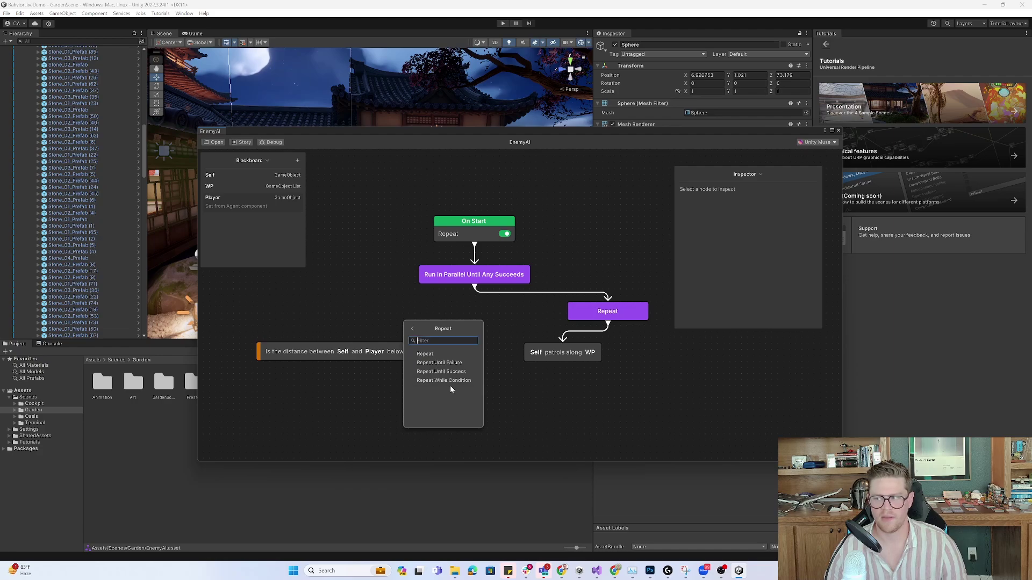
pyautogui.click(454, 372)
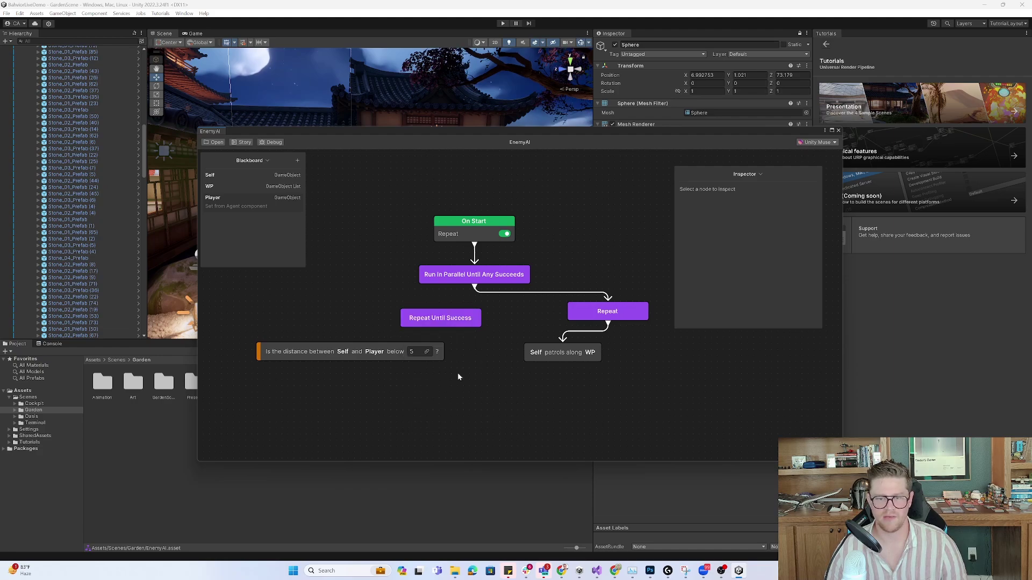
pyautogui.moveTo(474, 288); pyautogui.dragTo(362, 354)
pyautogui.click(420, 316)
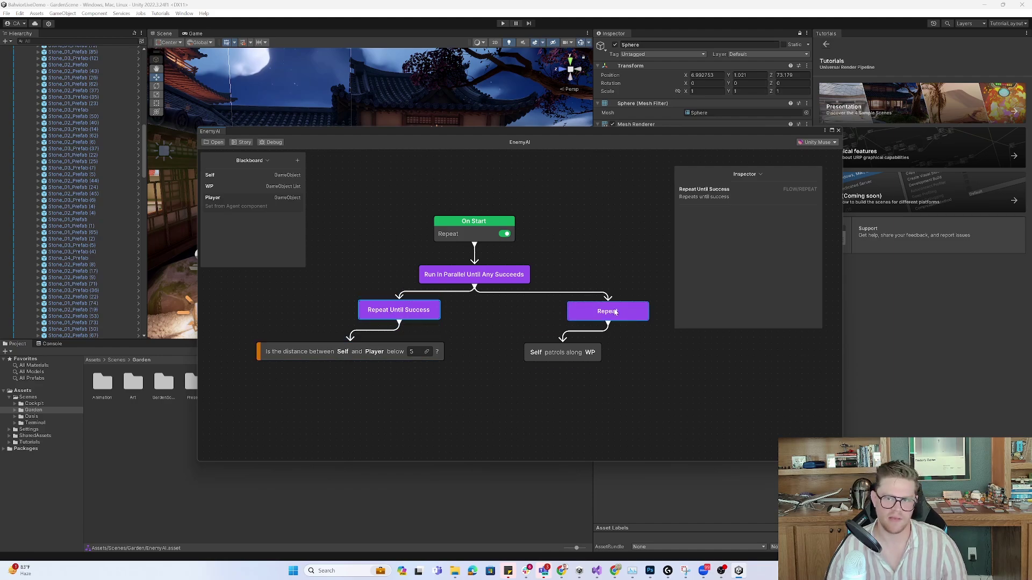
# - Move the Repeat node closer to the Repeat Until Success node so it sits just above Patrol
pyautogui.moveTo(610, 313); pyautogui.dragTo(531, 310)
pyautogui.moveTo(491, 354); pyautogui.dragTo(509, 317, button='middle')
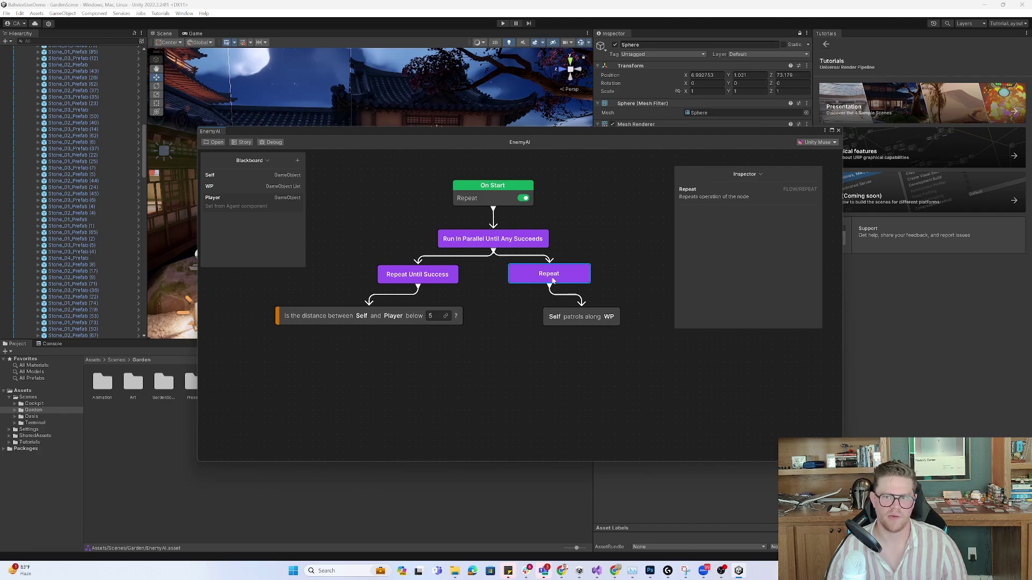
pyautogui.moveTo(568, 275); pyautogui.dragTo(577, 278)
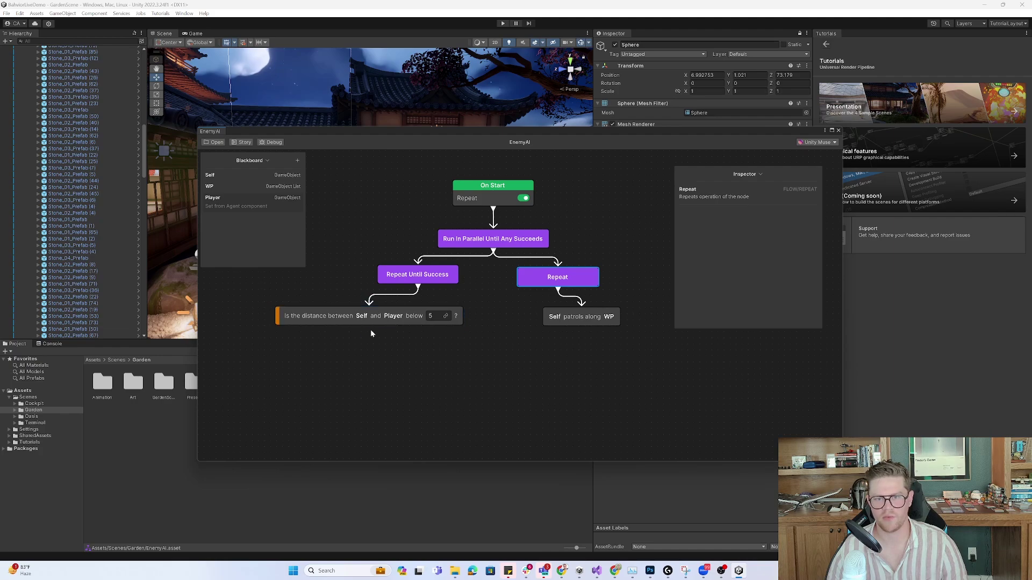
# - Add a Set Object Active State action connected from Check Distance and place it directly below that node
pyautogui.moveTo(371, 327); pyautogui.dragTo(370, 353)
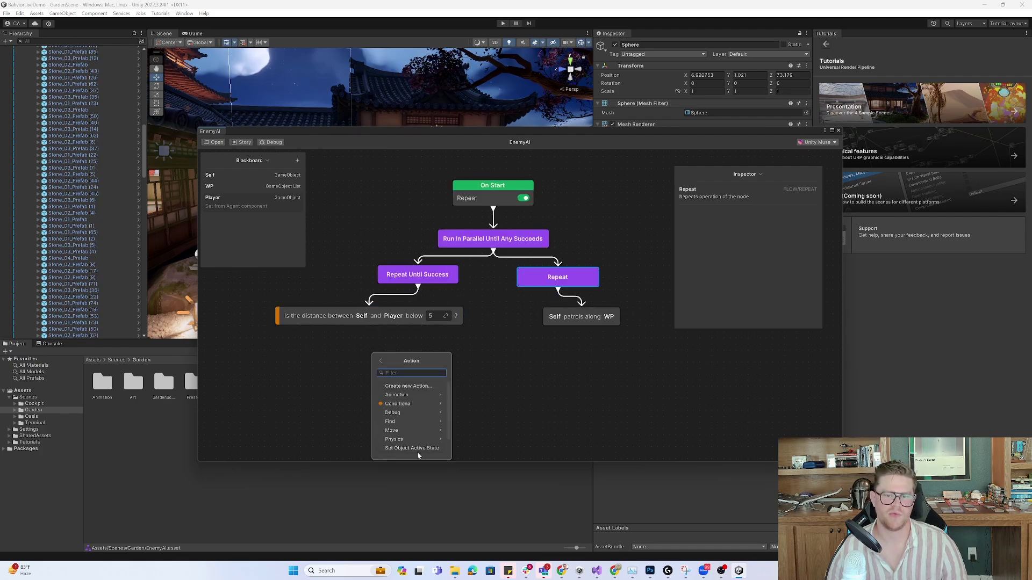
pyautogui.click(417, 449)
pyautogui.moveTo(430, 362); pyautogui.dragTo(364, 358)
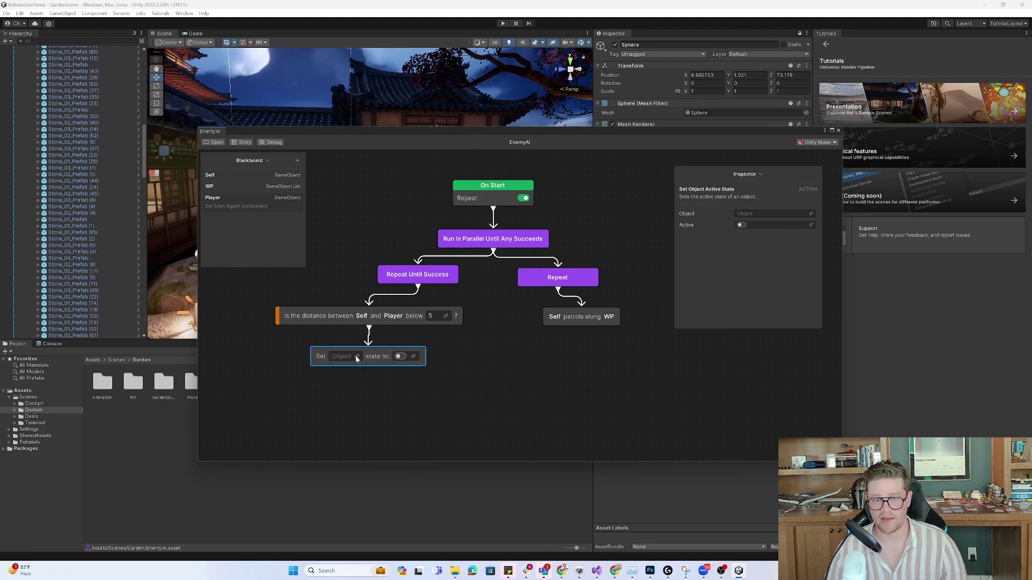
# - Assign a new GameObject variable named Alarm to the Set Object Active State action and turn its state on
pyautogui.click(357, 356)
pyautogui.click(342, 402)
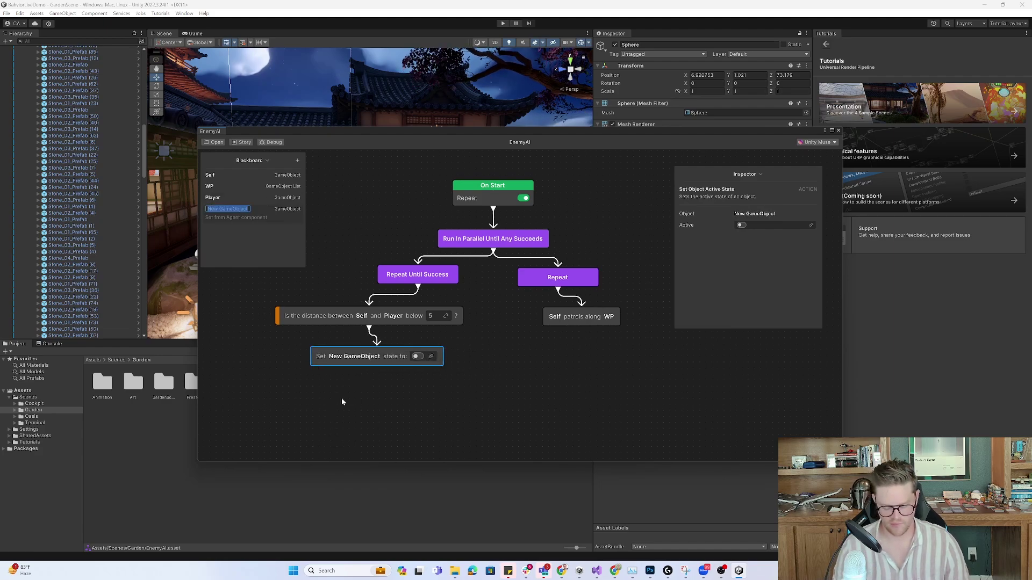
pyautogui.write('Alarm')
pyautogui.press('Return')
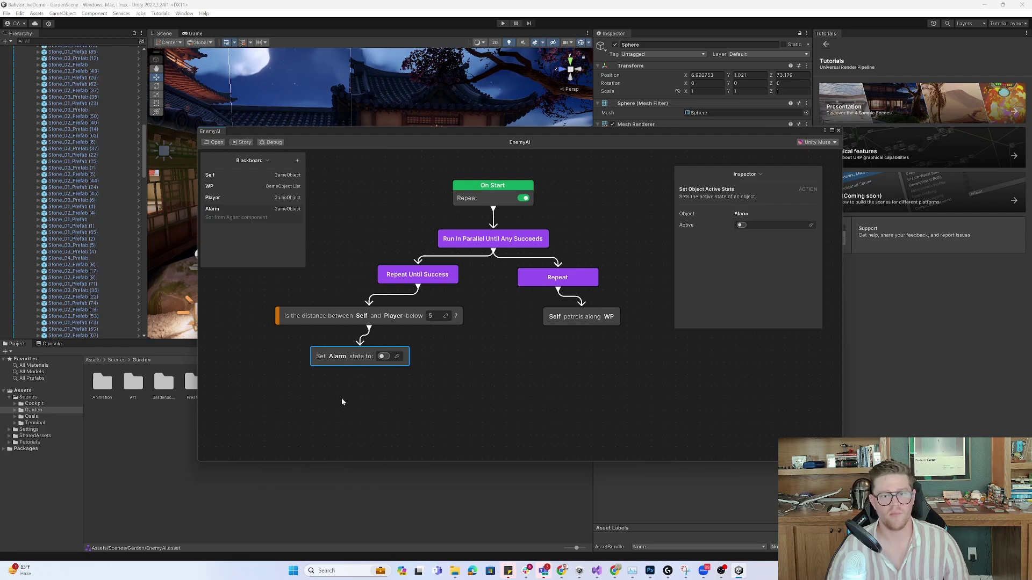
pyautogui.click(384, 356)
pyautogui.click(464, 374)
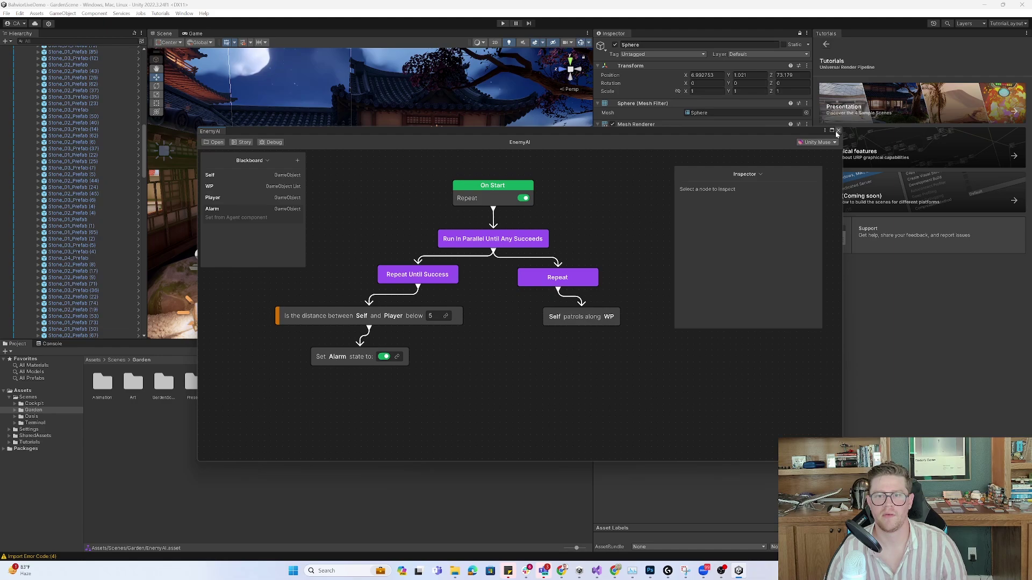
# - Close the EnemyAI graph and select the Sphere in the collapsed hierarchy with its Inspector unlocked
pyautogui.click(838, 130)
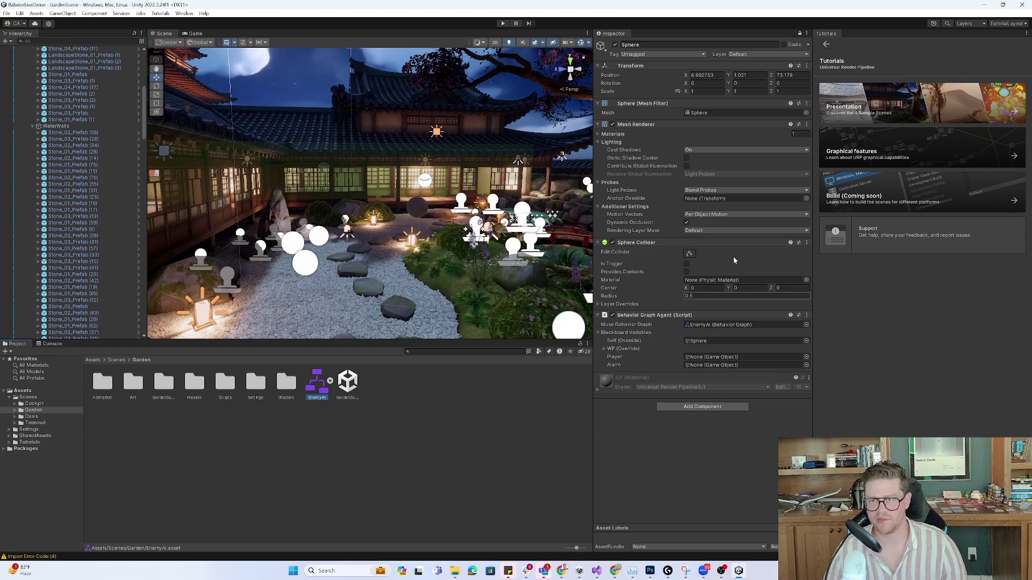
pyautogui.scroll(10, 24, 69)
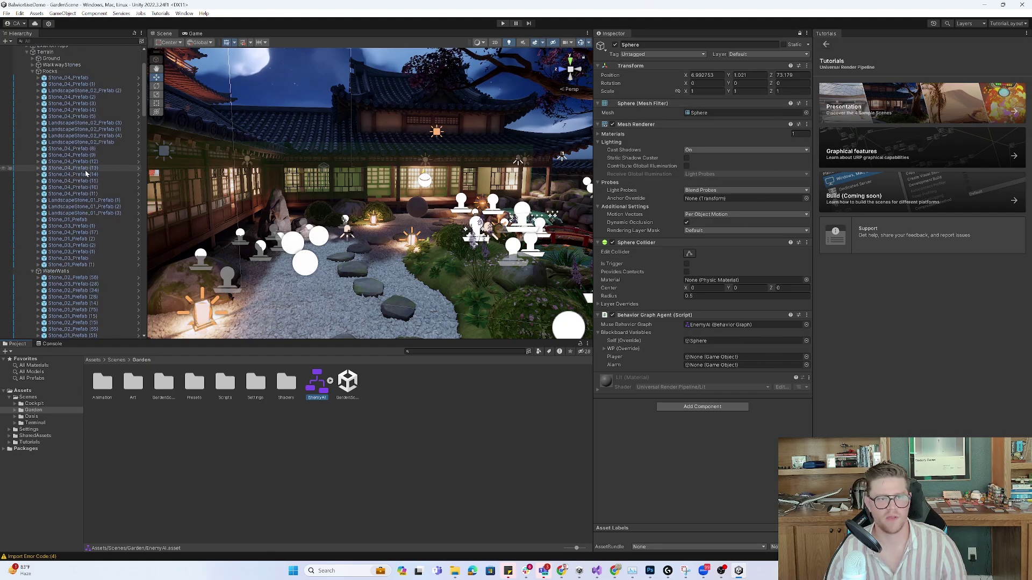
pyautogui.click(23, 69)
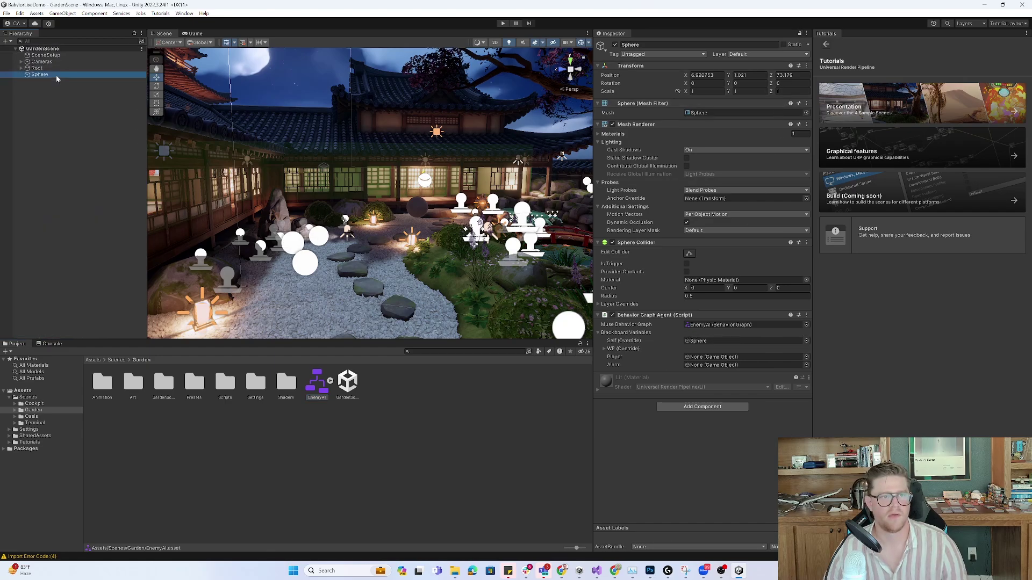
pyautogui.click(39, 75)
pyautogui.click(800, 34)
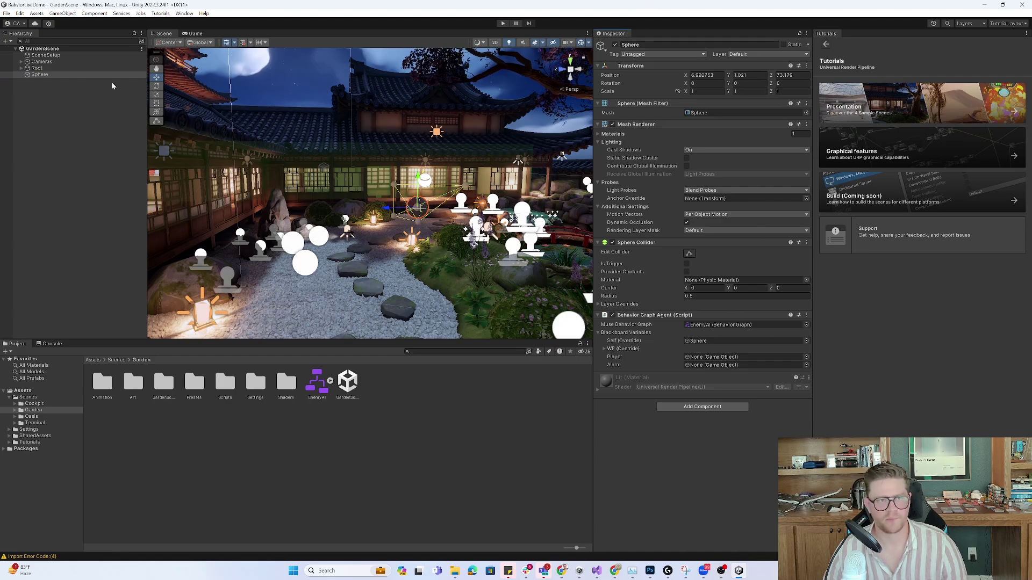
# - Assign the PlayerCapsule from the FPS_Controller to the Player variable of the Sphere's Behavior Graph Agent
pyautogui.click(21, 62)
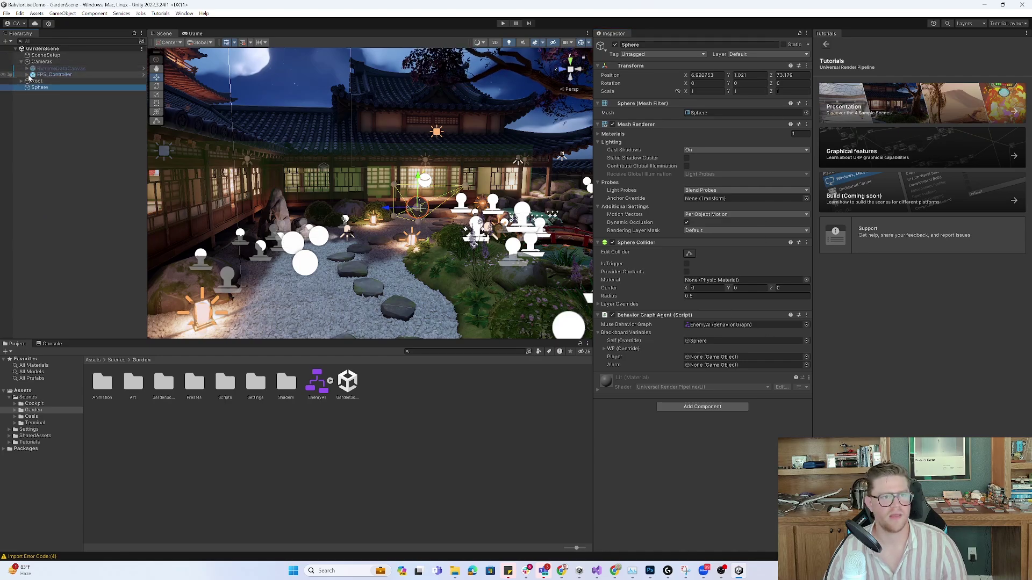
pyautogui.click(27, 75)
pyautogui.moveTo(40, 96); pyautogui.dragTo(745, 363)
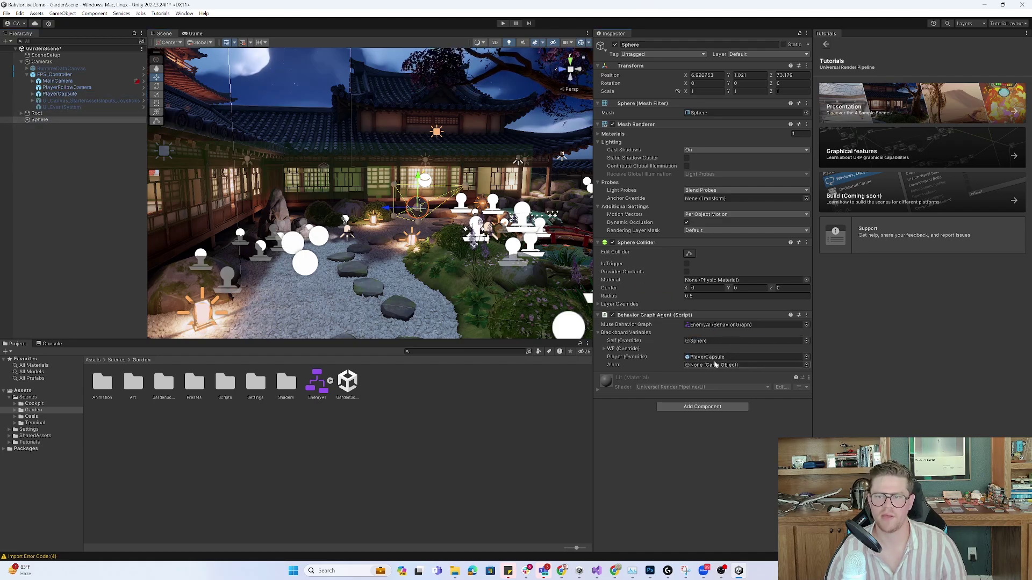
# - Create a new 3D cube at the root level of GardenScene, keeping its default name
pyautogui.click(53, 158)
pyautogui.rightClick(55, 160)
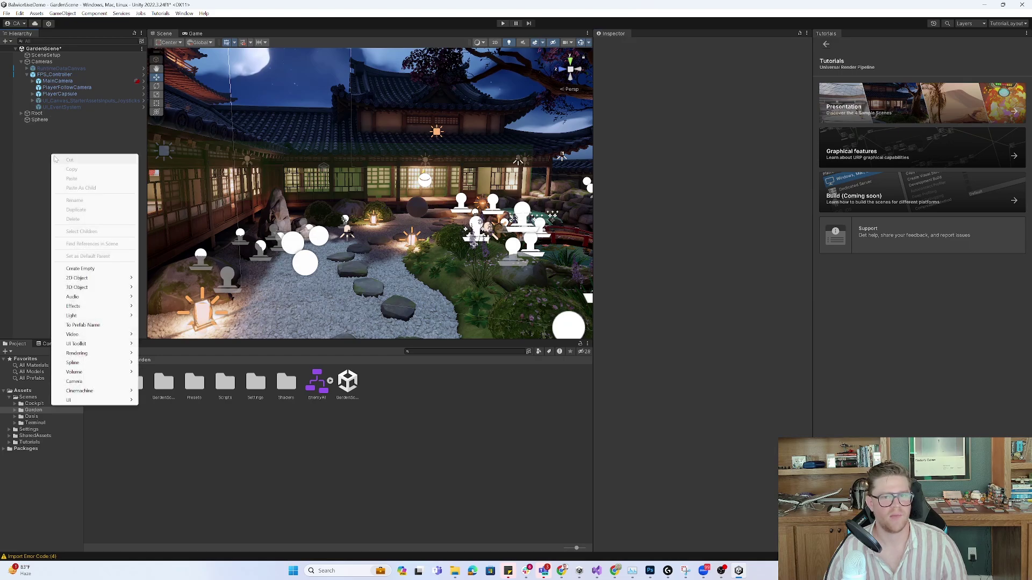
pyautogui.moveTo(108, 287)
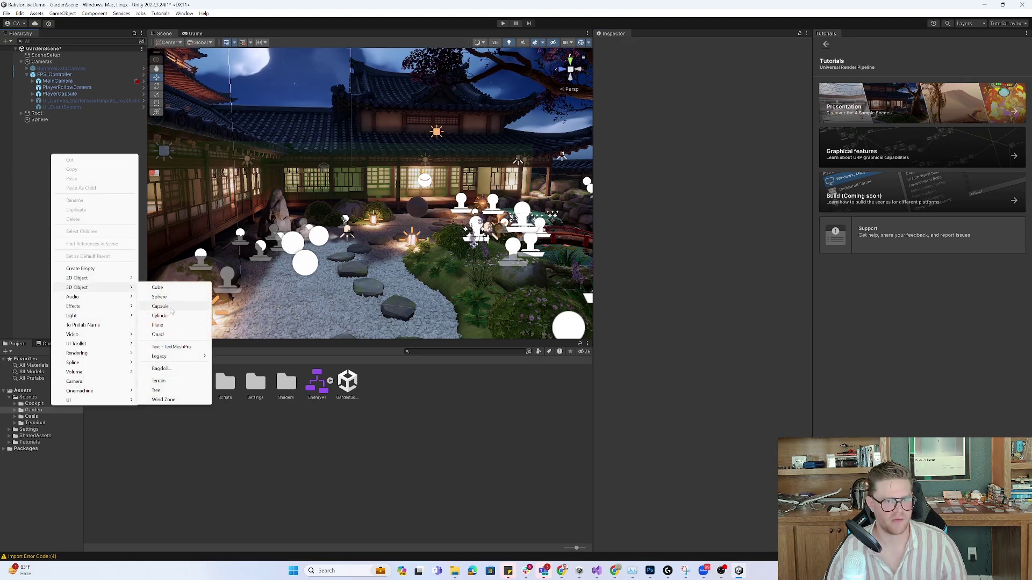
pyautogui.click(157, 287)
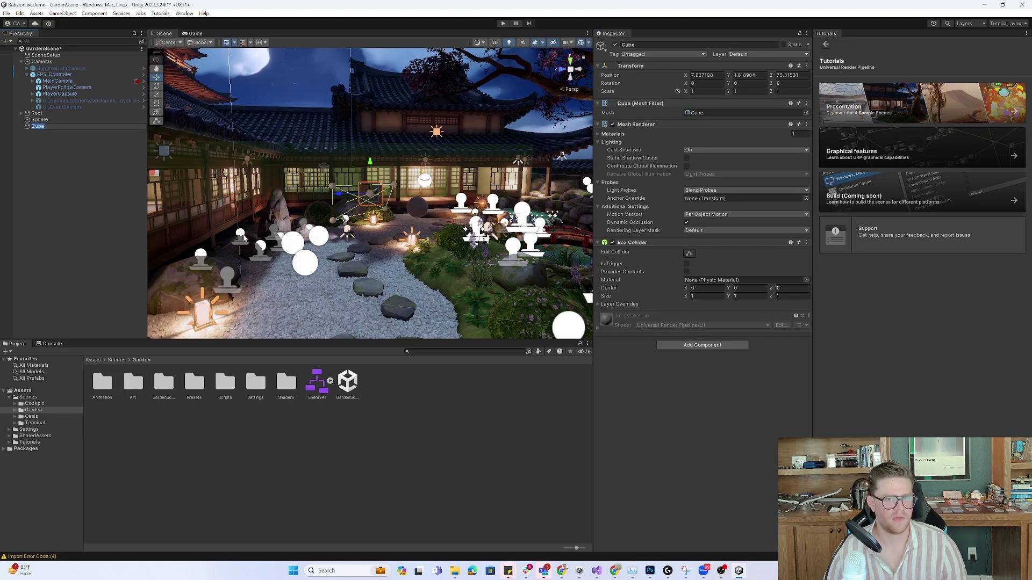
pyautogui.click(342, 205)
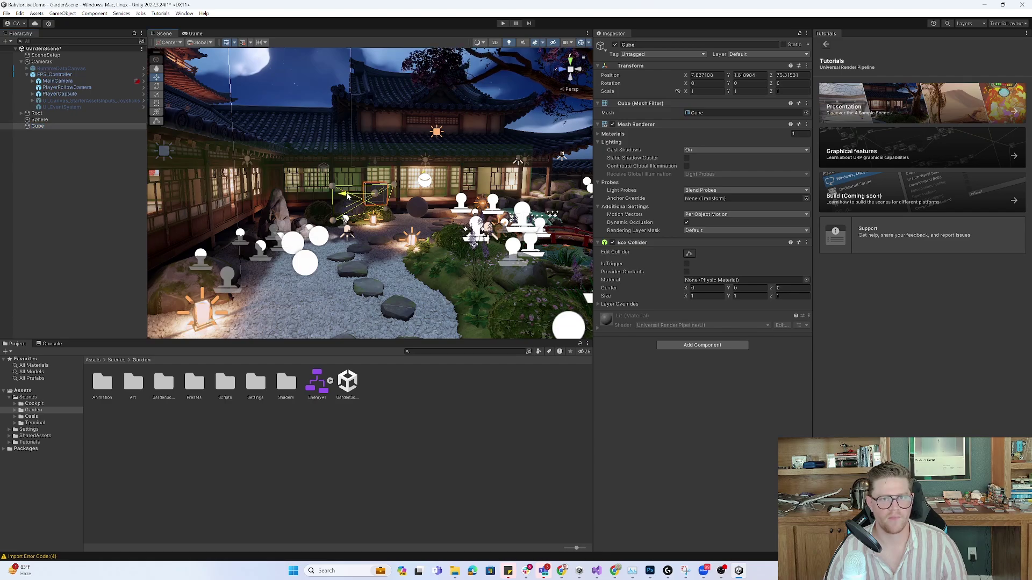
# - Position the cube just above the sphere and scale it down uniformly to about 0.54
pyautogui.press('f')
pyautogui.moveTo(392, 196); pyautogui.dragTo(282, 118)
pyautogui.keyDown('alt'); pyautogui.moveTo(377, 253); pyautogui.dragTo(424, 183); pyautogui.keyUp('alt')
pyautogui.press('r')
pyautogui.moveTo(381, 140); pyautogui.dragTo(364, 148)
# - Create a material named alarm in the Garden folder and apply it to the cube
pyautogui.rightClick(397, 392)
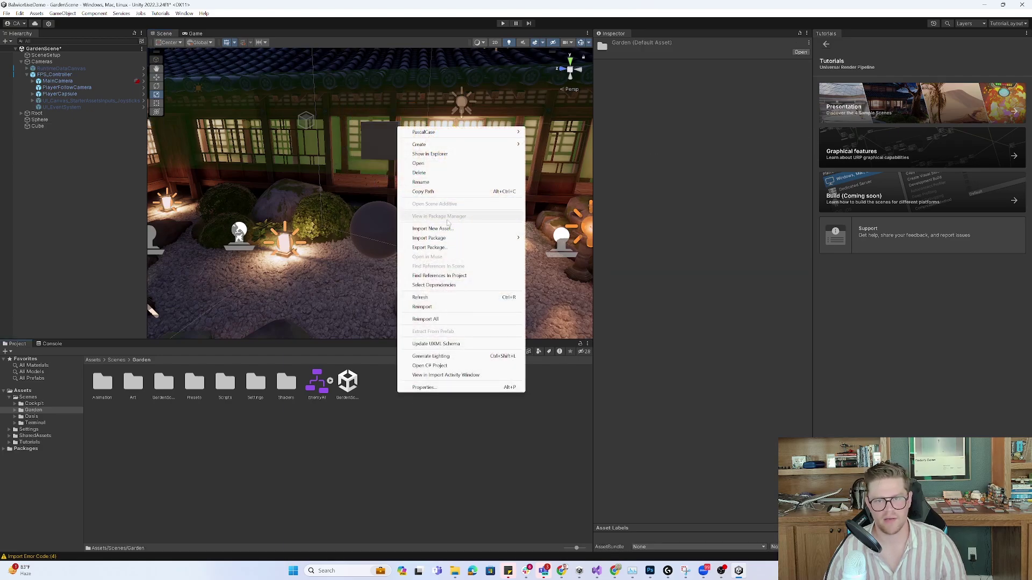
pyautogui.moveTo(438, 145)
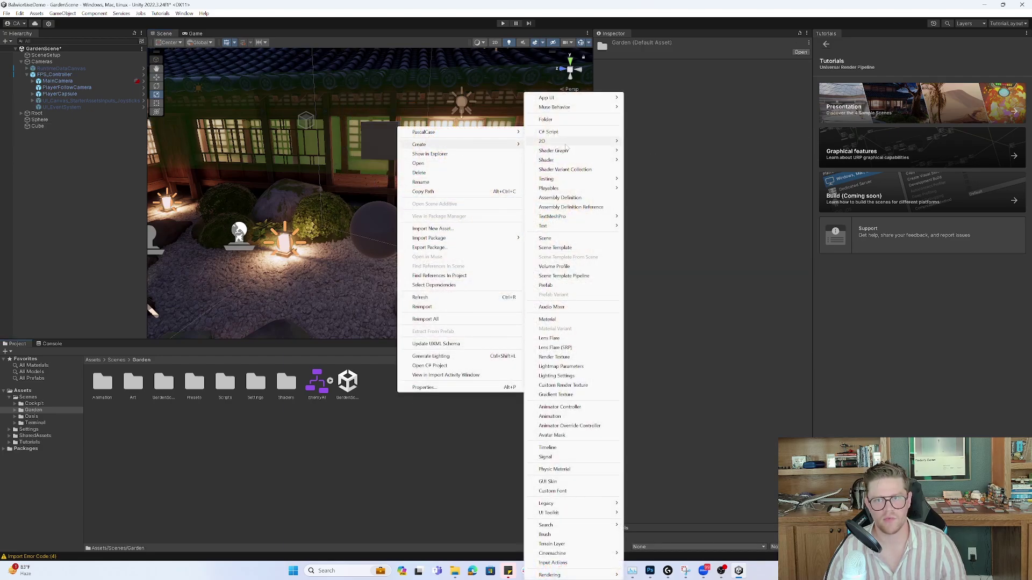
pyautogui.click(563, 322)
pyautogui.write('alarm')
pyautogui.press('Return')
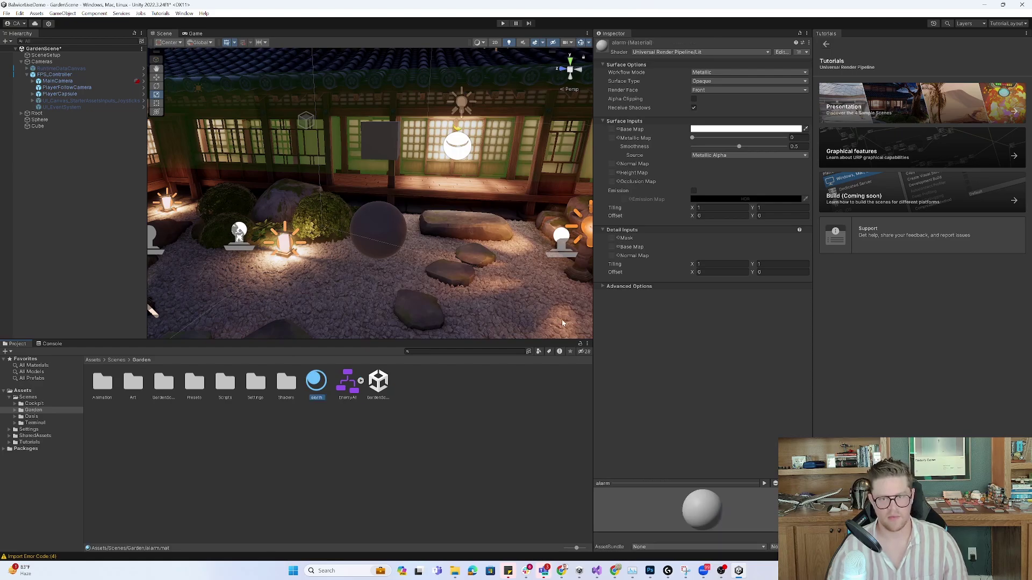
pyautogui.moveTo(314, 383); pyautogui.dragTo(379, 141)
# - Give the alarm material a red base colour and enable emission in pure red (255, 0, 0) with intensity 4
pyautogui.click(700, 131)
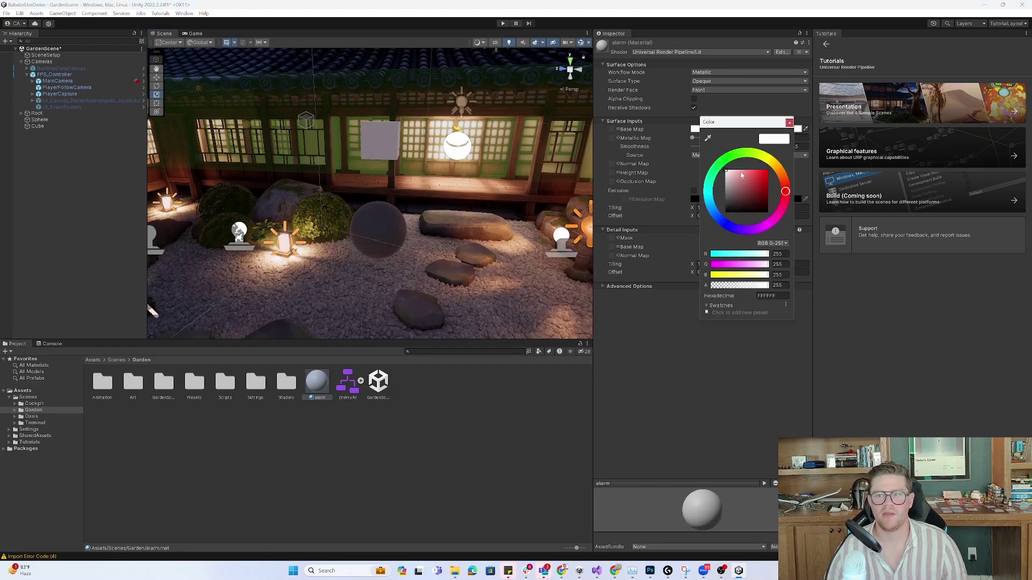
pyautogui.click(694, 191)
pyautogui.click(693, 190)
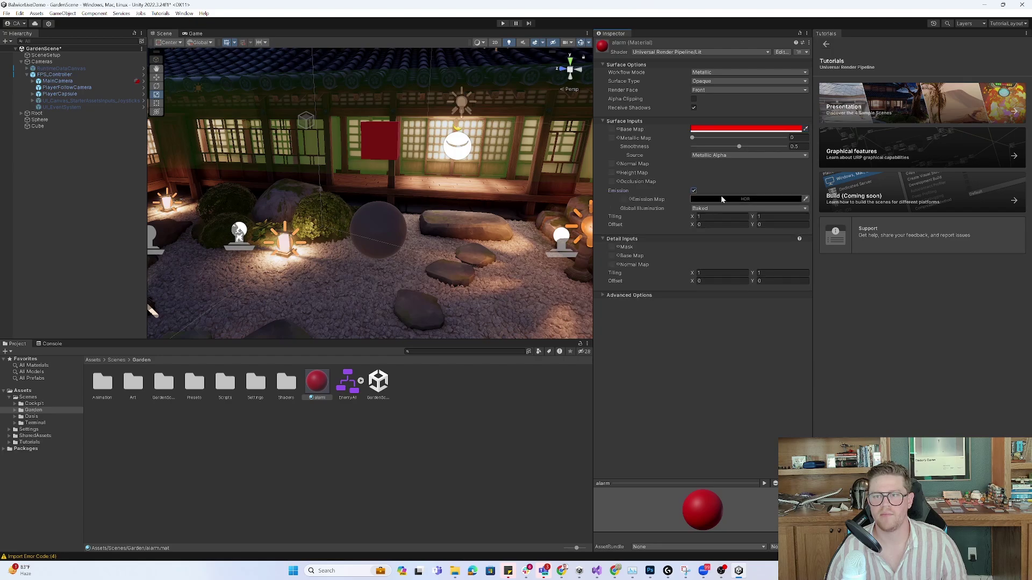
pyautogui.click(718, 198)
pyautogui.click(789, 240)
pyautogui.click(794, 375)
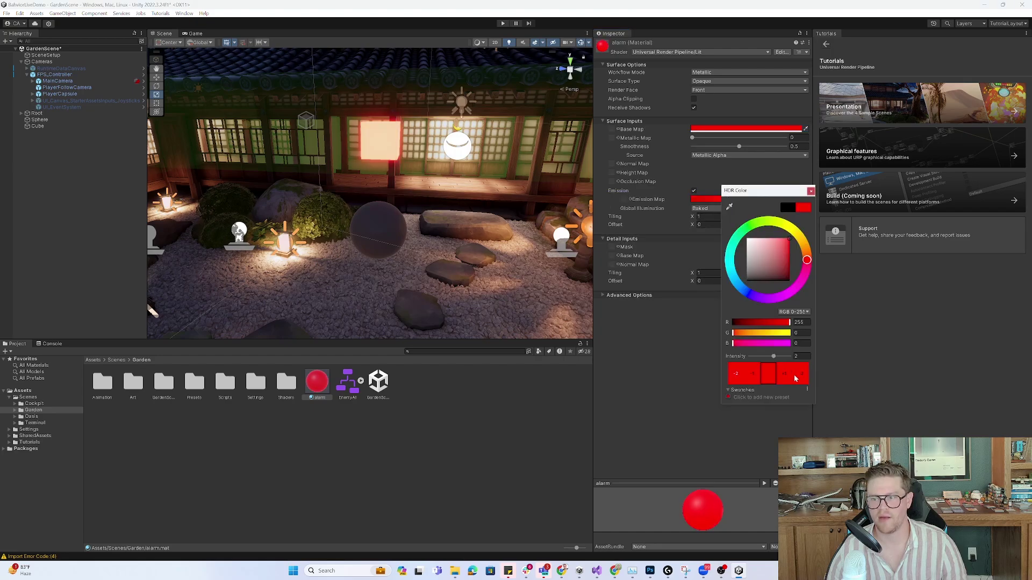
pyautogui.click(794, 375)
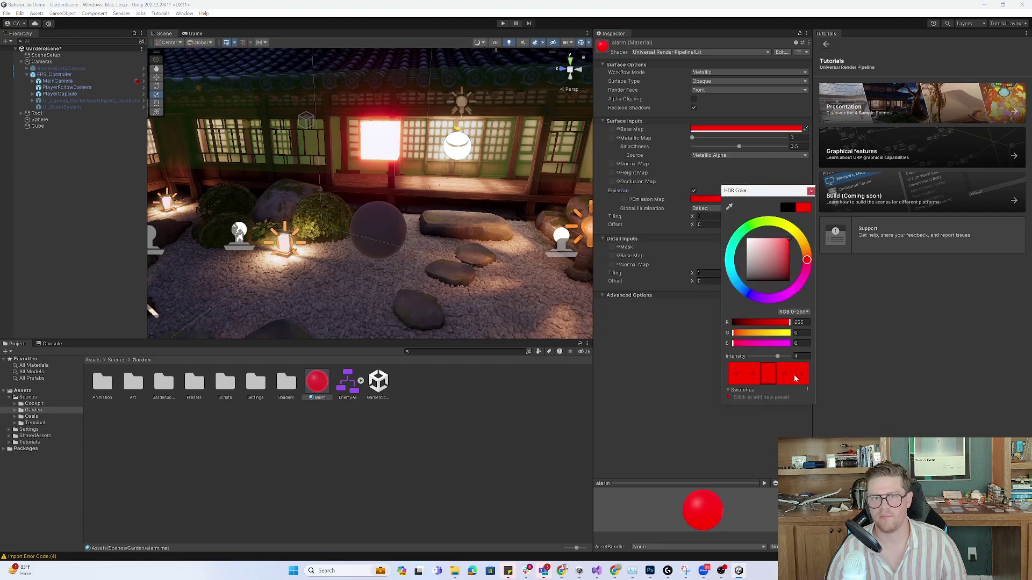
pyautogui.click(811, 191)
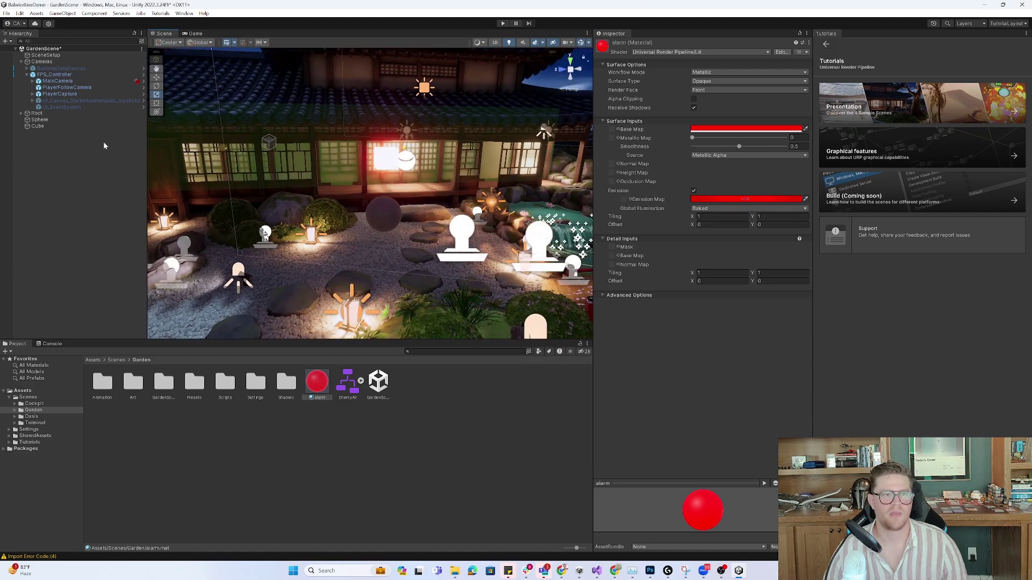
# - Make the Cube a child of the Sphere and deactivate it
pyautogui.click(43, 126)
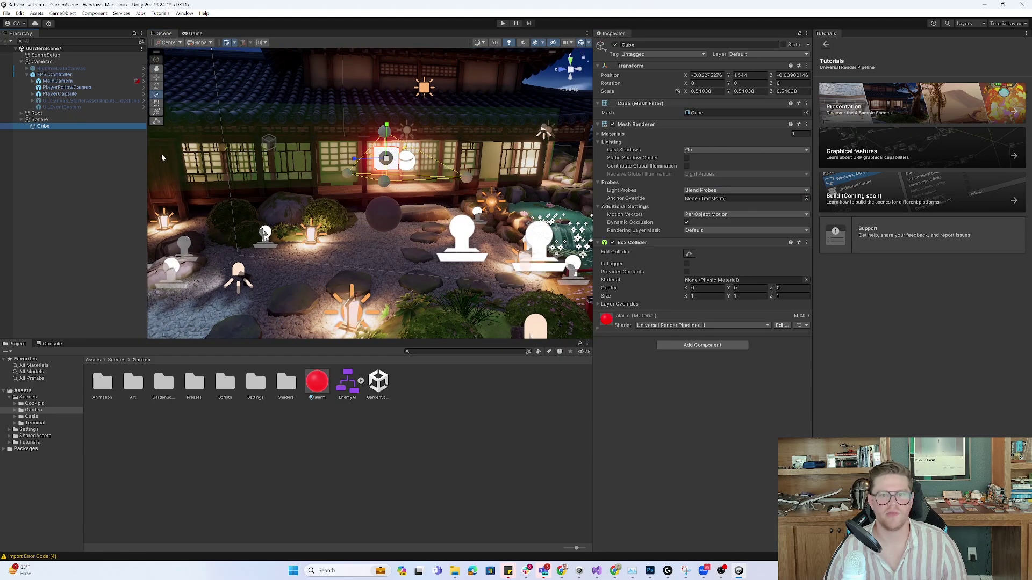
pyautogui.click(615, 45)
pyautogui.moveTo(438, 219); pyautogui.dragTo(451, 213, button='right')
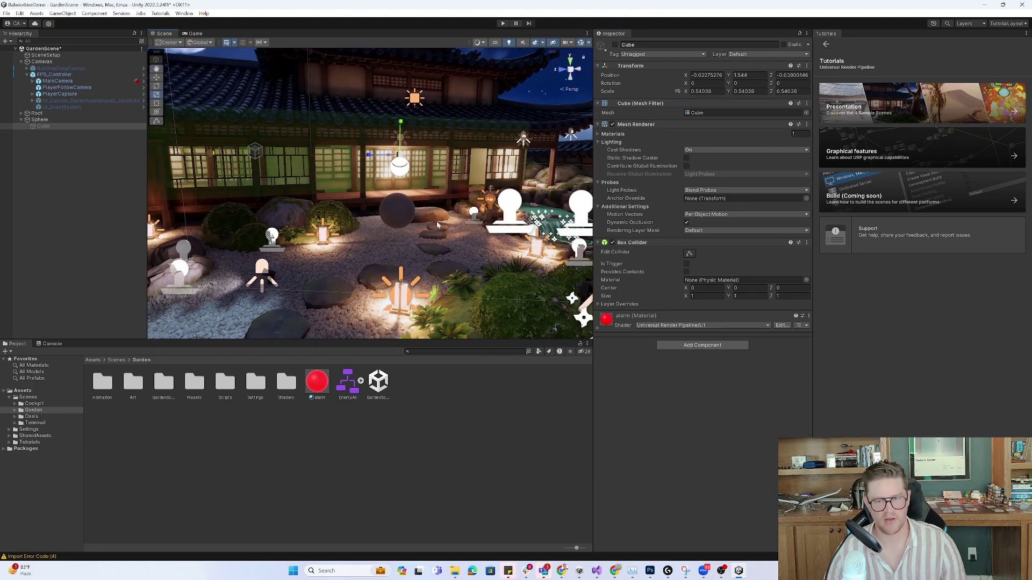
# - Review the complete EnemyAI behavior graph from On Start to both parallel branches, and close it
pyautogui.doubleClick(350, 384)
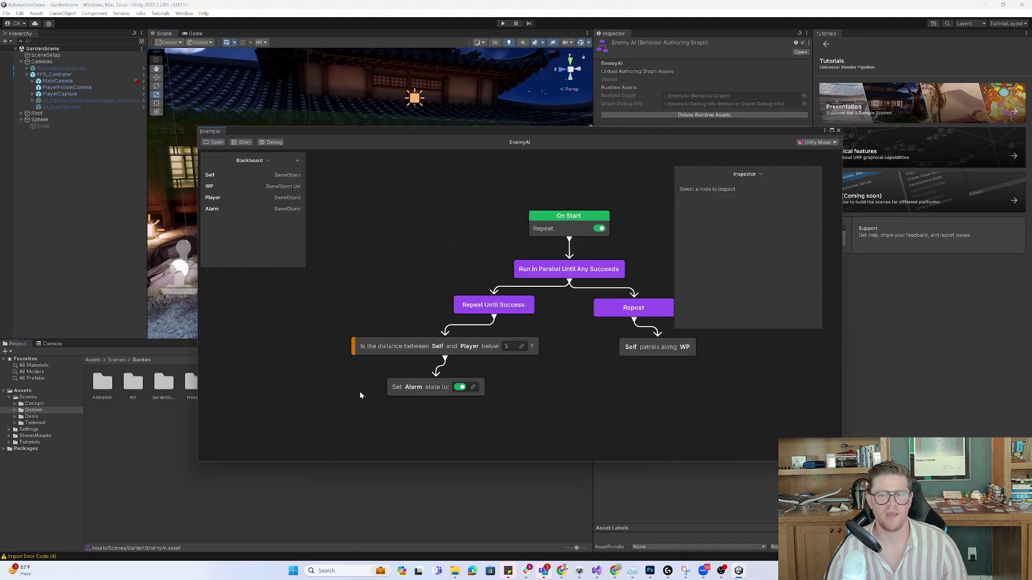
pyautogui.moveTo(621, 251); pyautogui.dragTo(557, 237, button='middle')
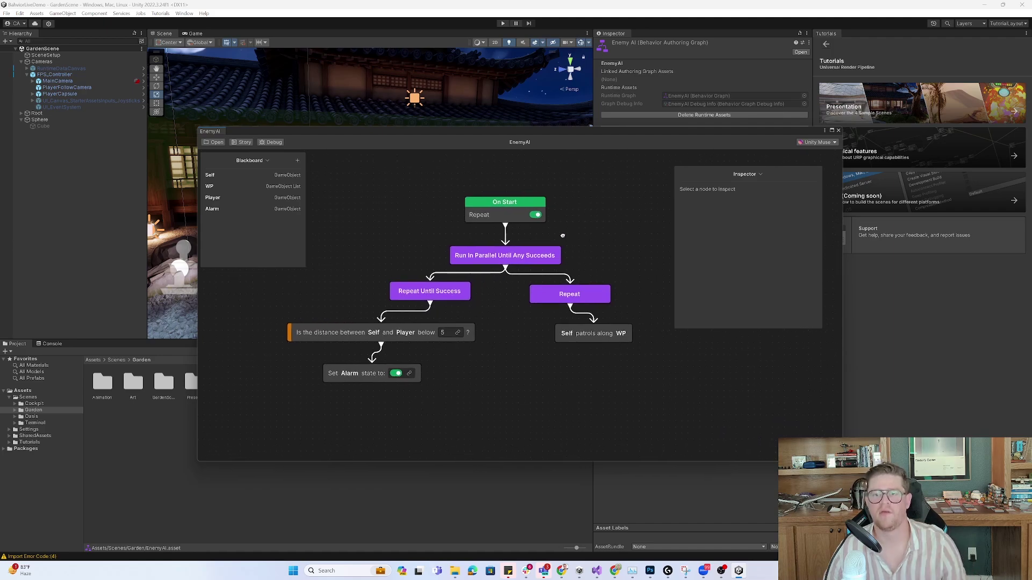
pyautogui.click(496, 210)
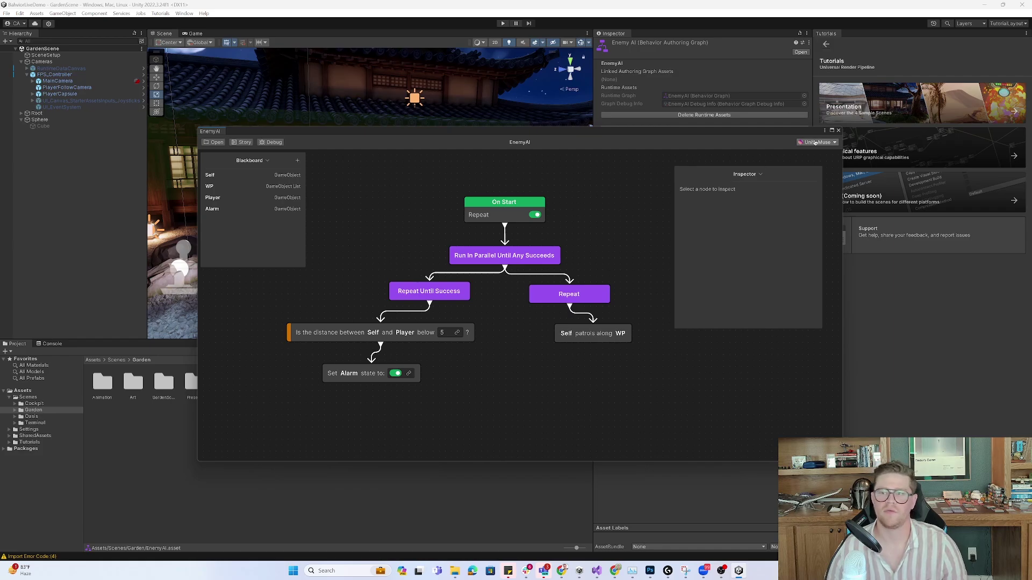
pyautogui.click(839, 131)
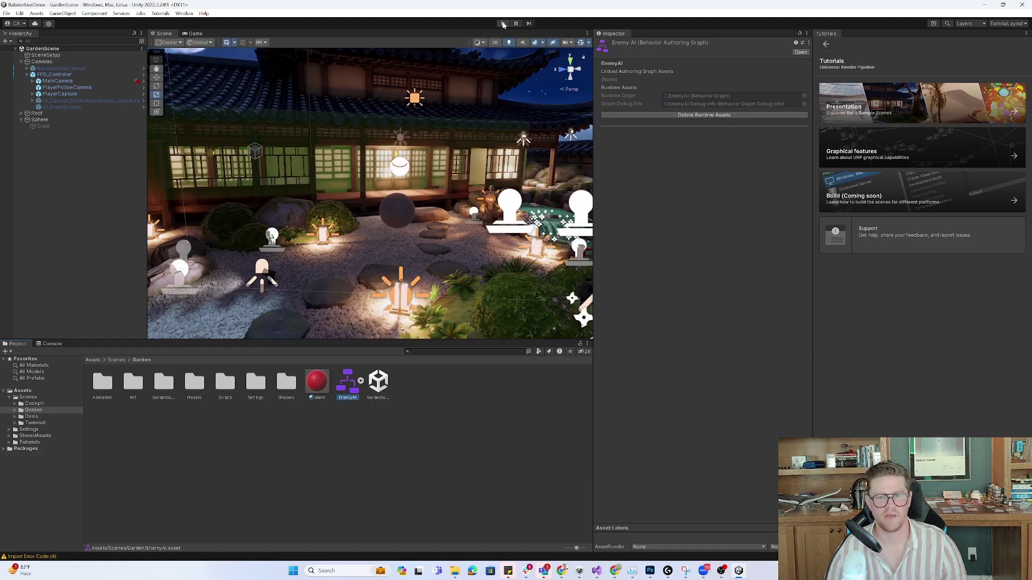
# - Play the scene and walk the player through the garden up to the patrolling sphere to test the alarm
pyautogui.click(503, 23)
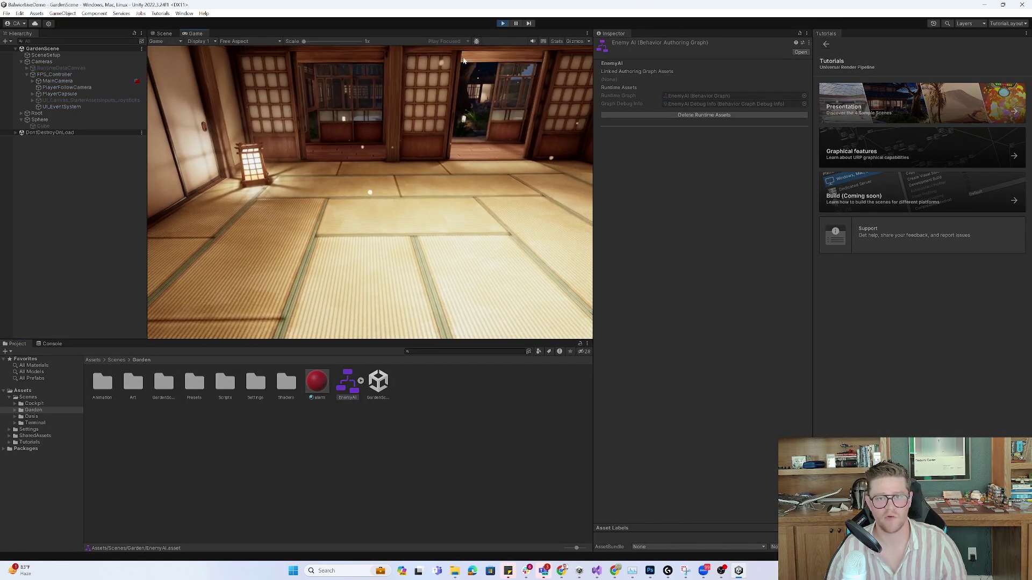
pyautogui.press('w')
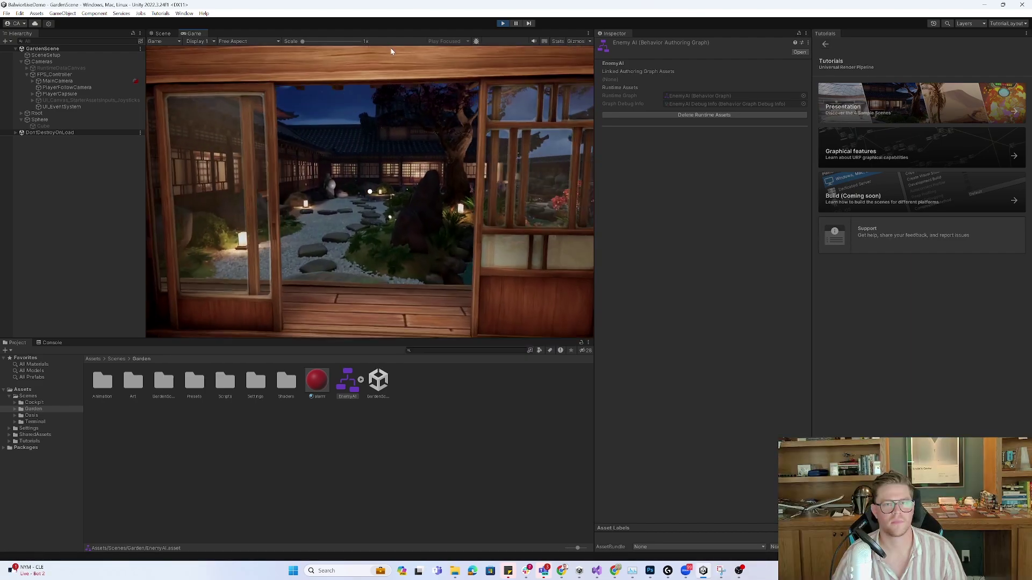
pyautogui.press('w')
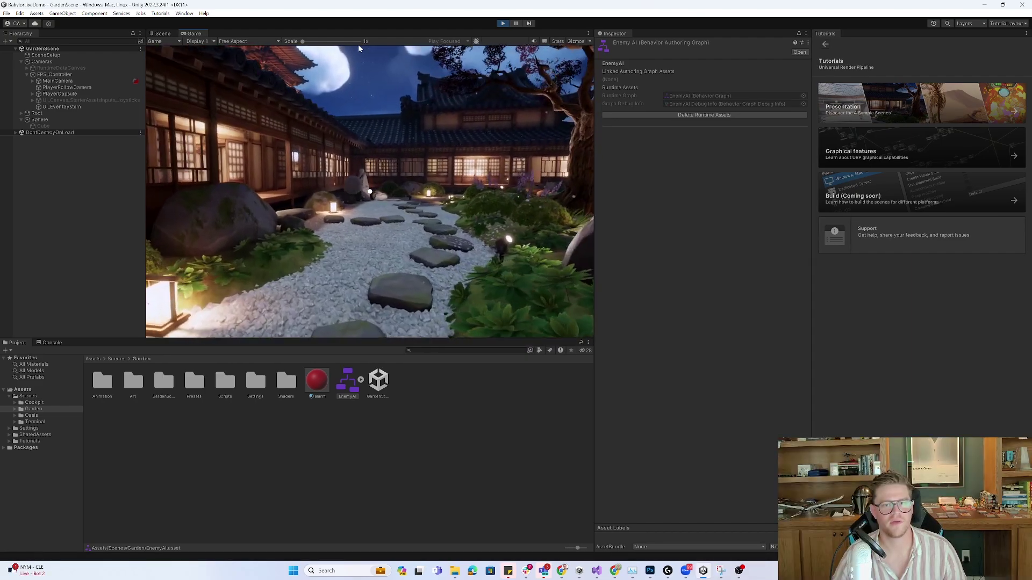
pyautogui.press('w')
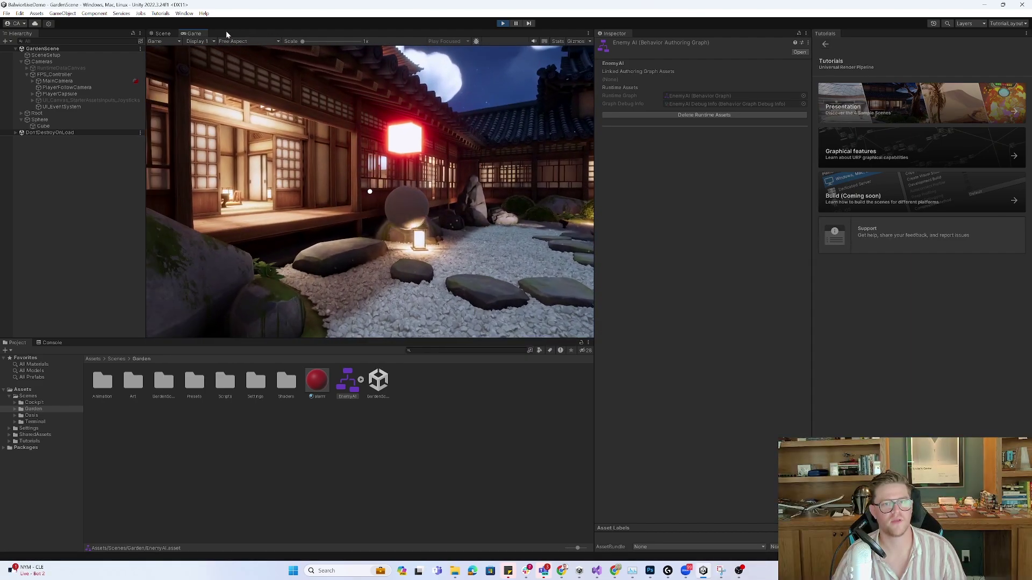
pyautogui.press('w')
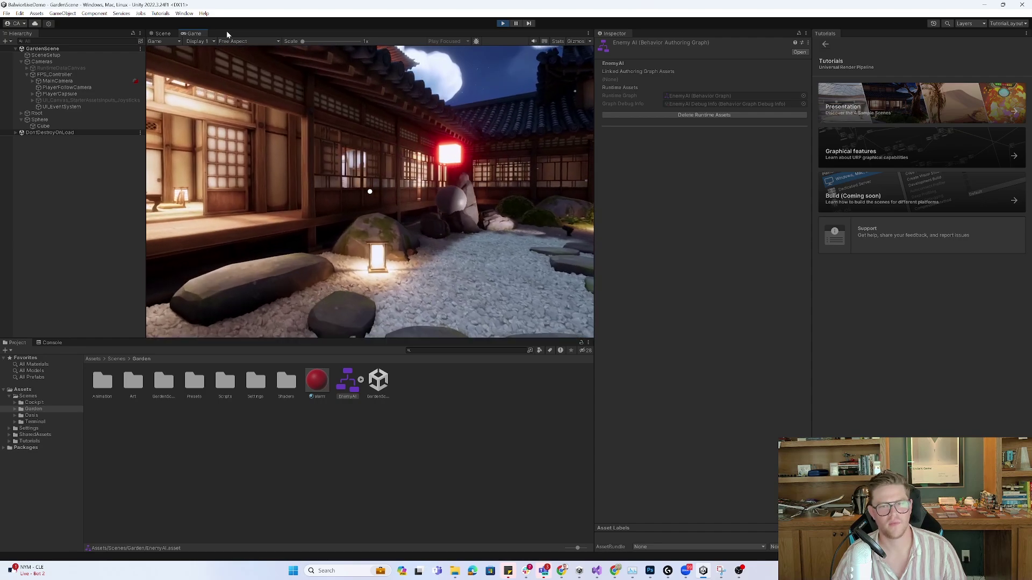
pyautogui.press('s')
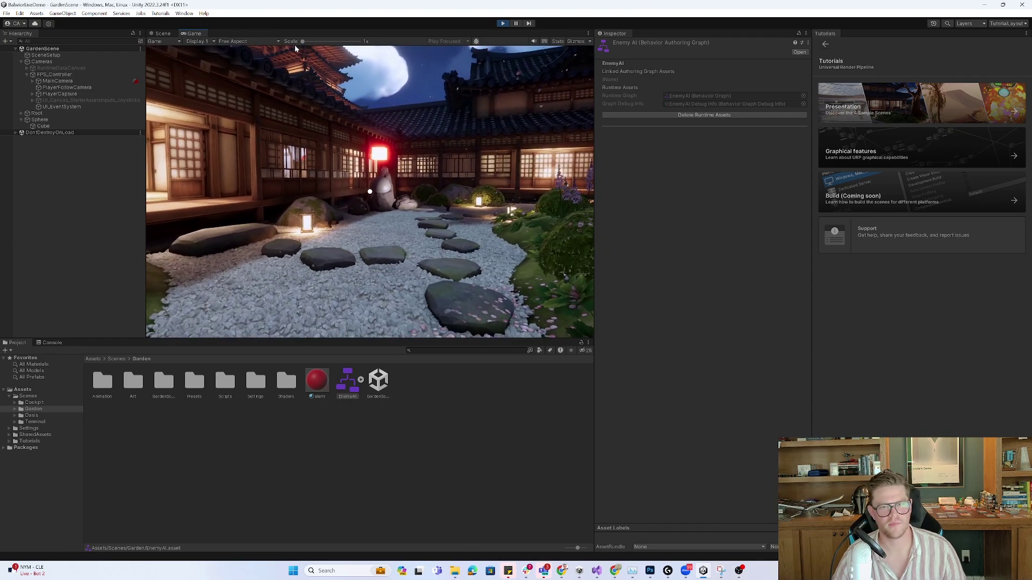
pyautogui.press('w')
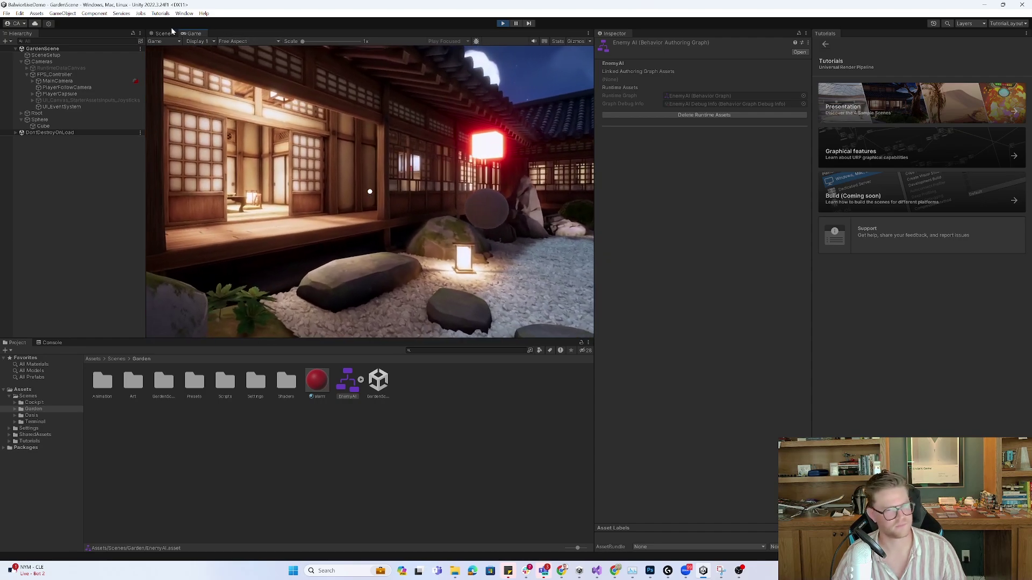
pyautogui.press('w')
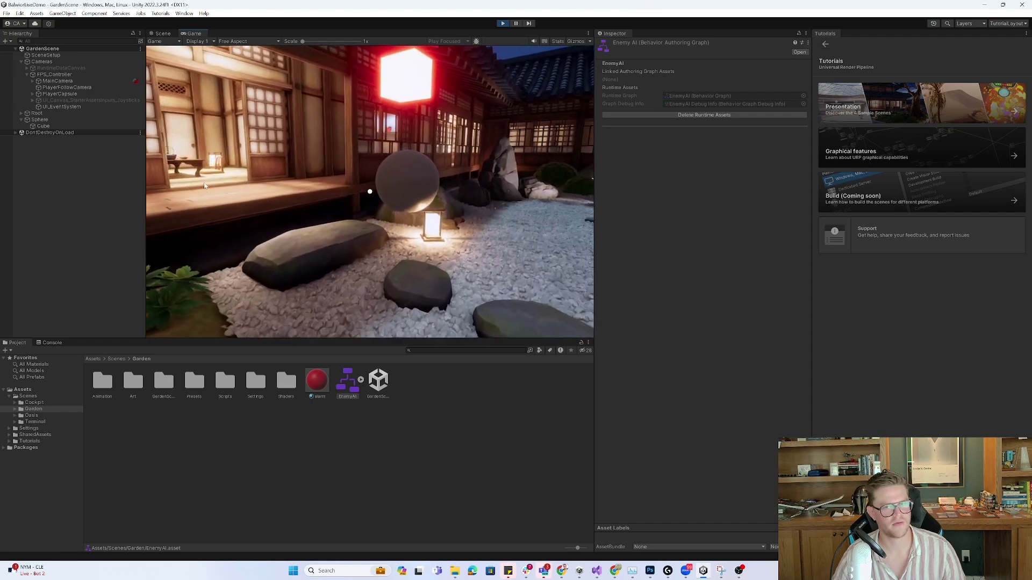
pyautogui.press('d')
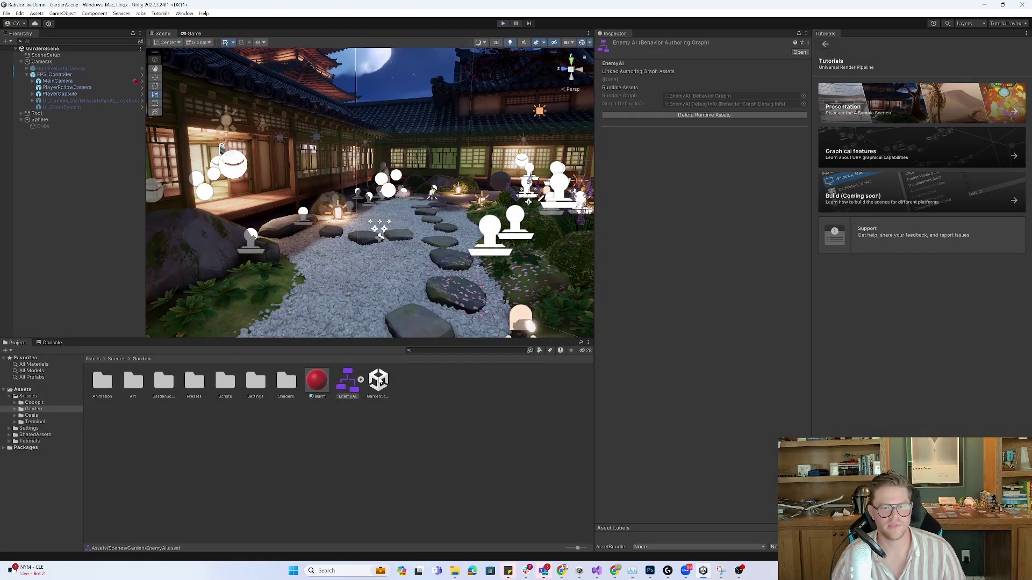
# - Reopen the EnemyAI graph, enlarge its window and move it up to make room for the node tree
pyautogui.doubleClick(355, 388)
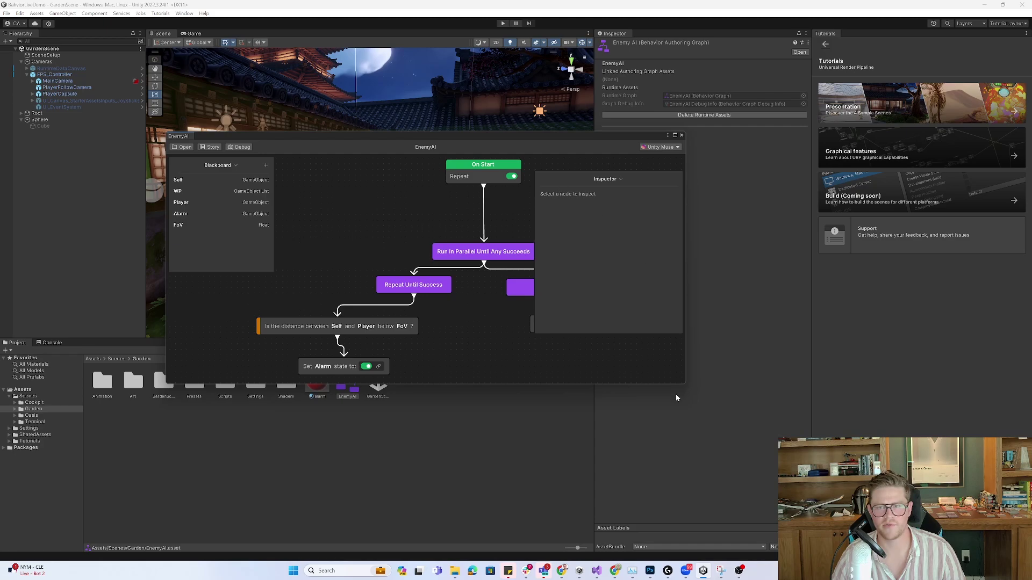
pyautogui.moveTo(684, 385); pyautogui.dragTo(844, 519)
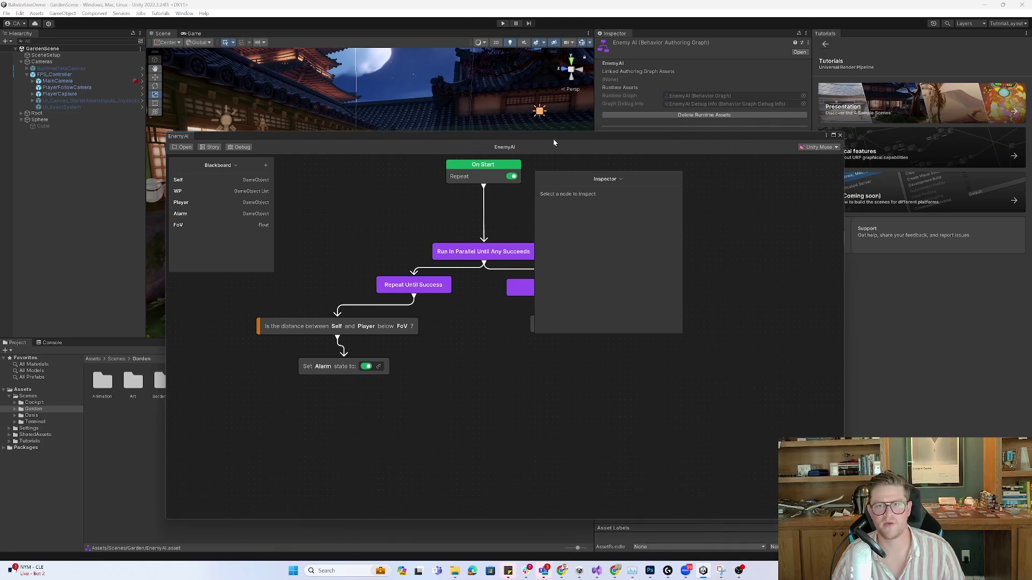
pyautogui.moveTo(553, 141); pyautogui.dragTo(558, 97)
# - Run the scene and debug the Sphere in the EnemyAI graph with both branches in view
pyautogui.click(503, 24)
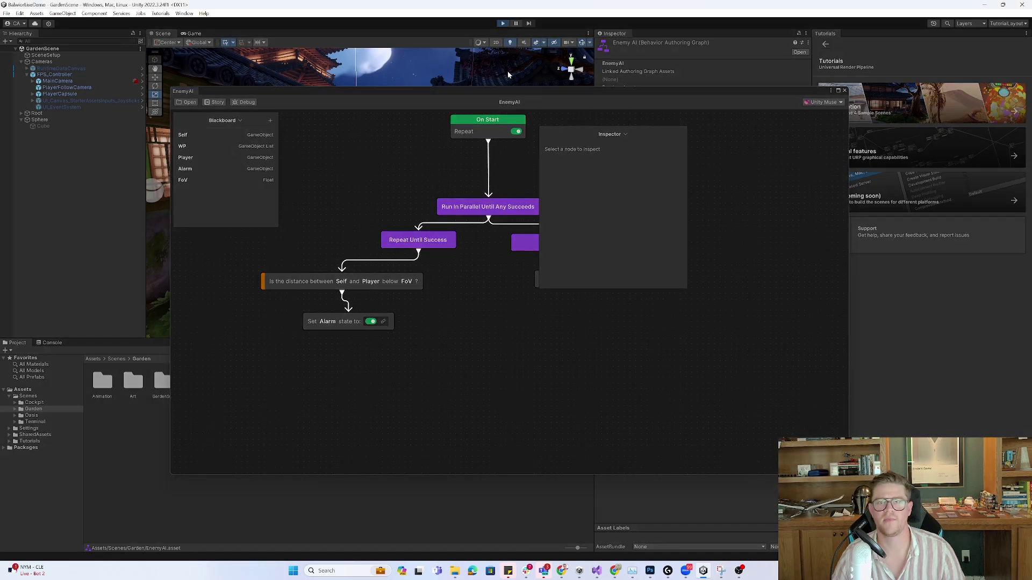
pyautogui.click(244, 102)
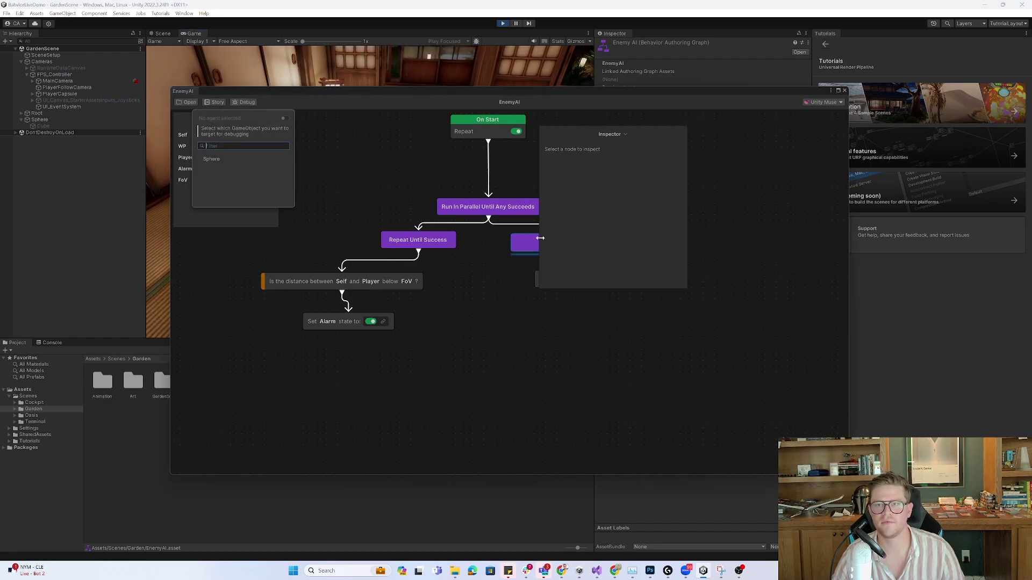
pyautogui.click(211, 159)
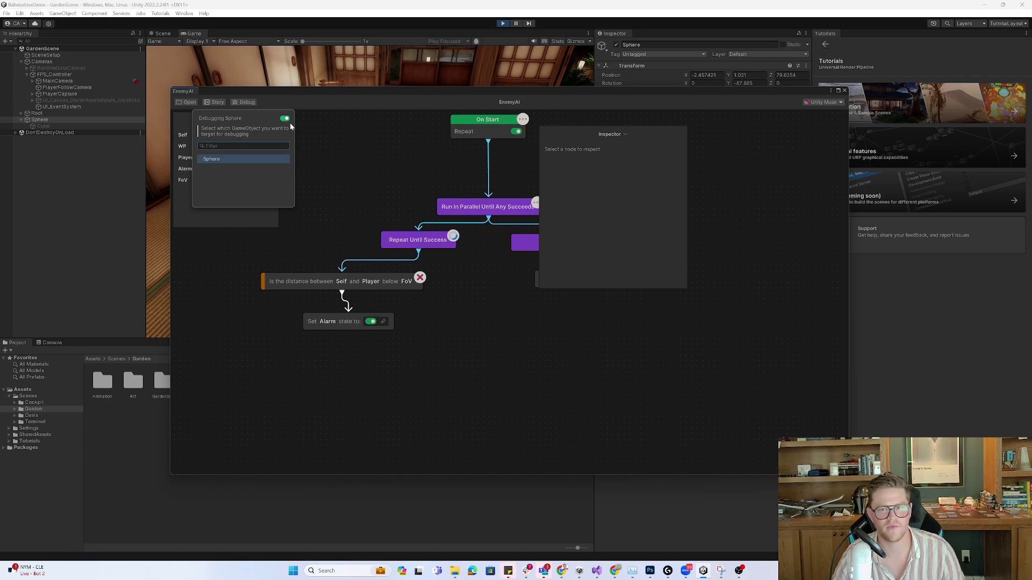
pyautogui.click(501, 272)
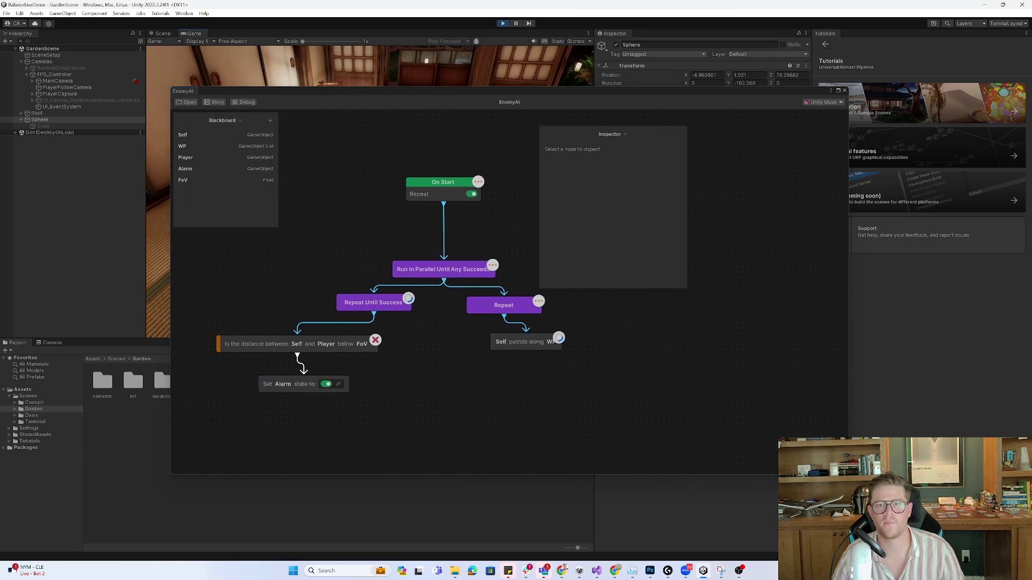
# - Move the EnemyAI graph window off the Game view to watch the patrolling sphere beside its live graph, and stop the scene
pyautogui.moveTo(555, 91); pyautogui.dragTo(721, 143)
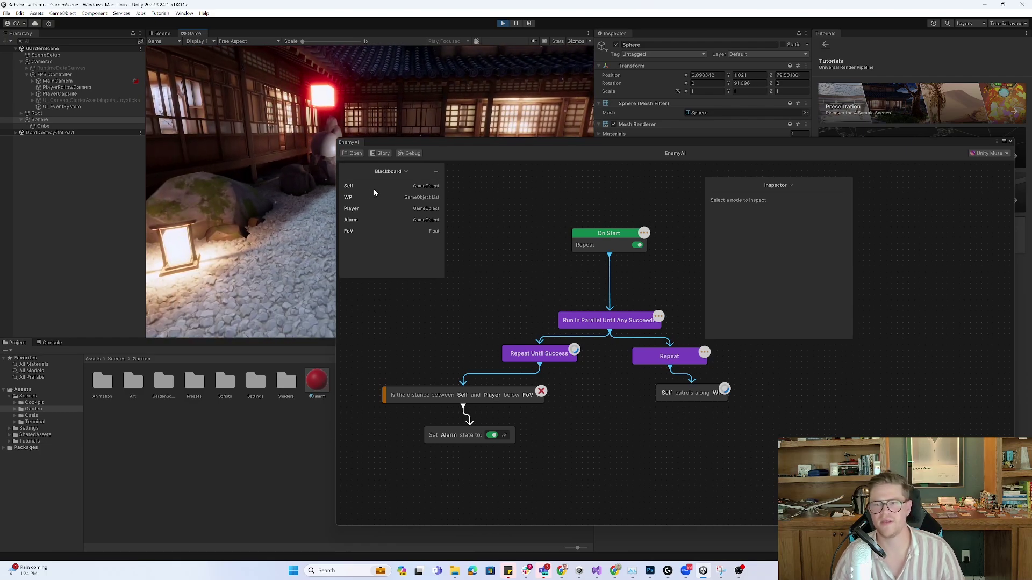
pyautogui.hotkey('ctrl', 'p')
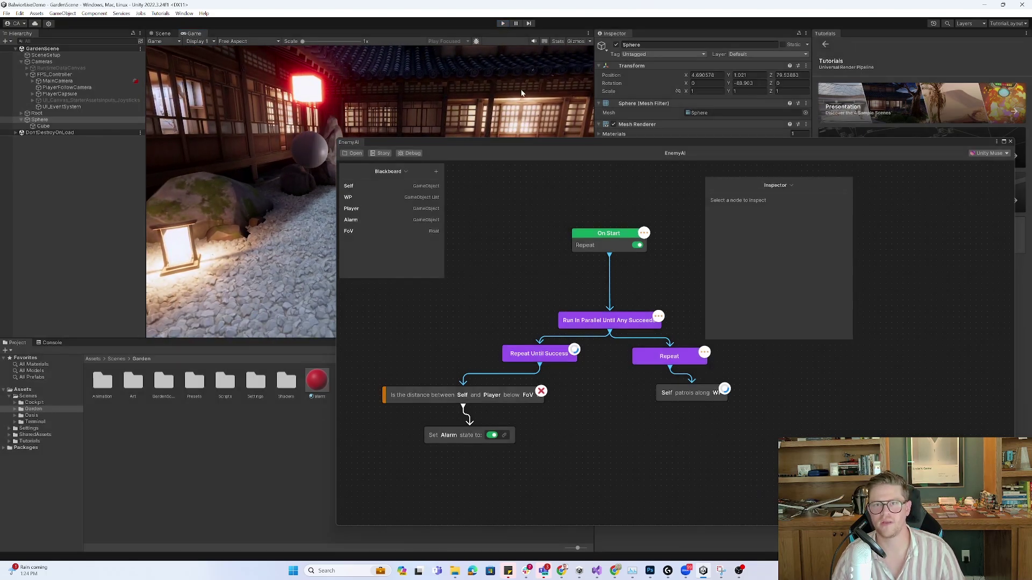
# - Add a Switch node beside On Start in the EnemyAI graph and check which enums it can use
pyautogui.rightClick(501, 281)
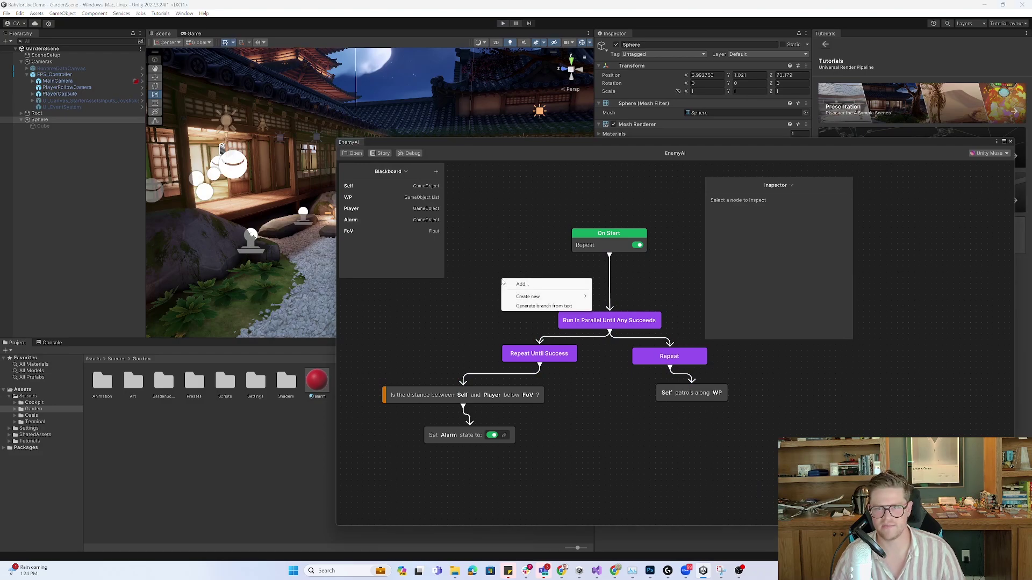
pyautogui.click(552, 286)
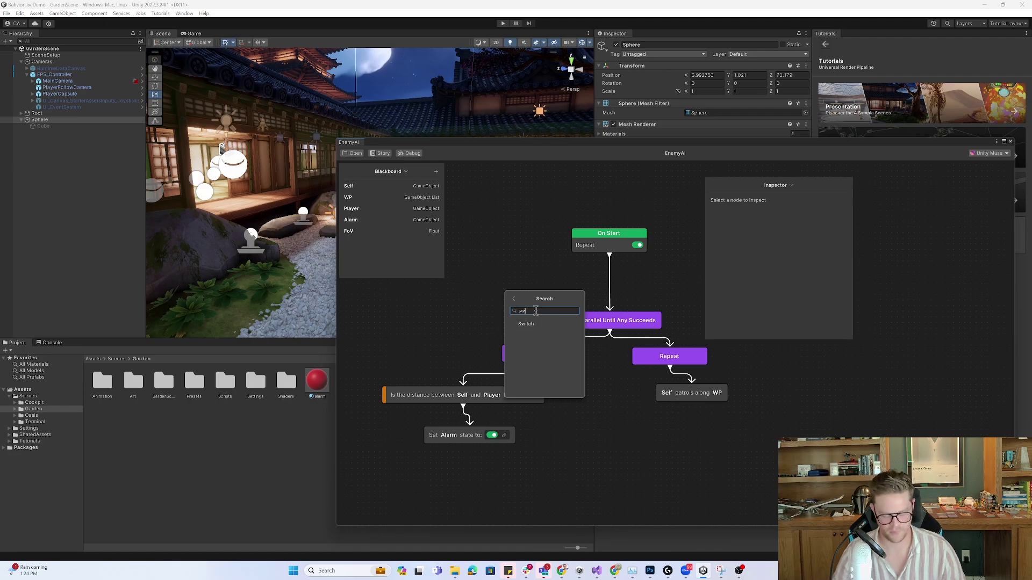
pyautogui.write('switch')
pyautogui.click(573, 325)
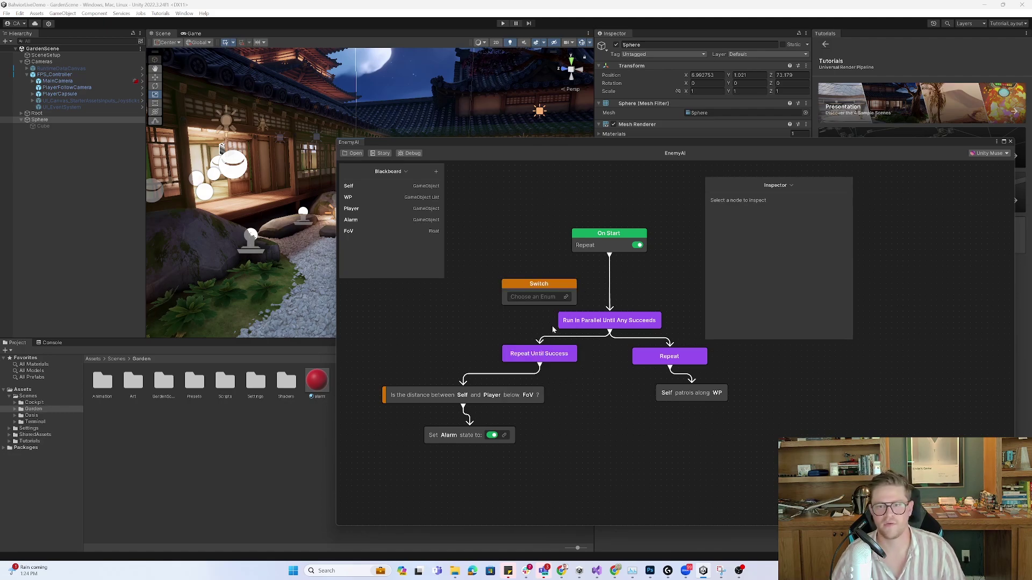
pyautogui.moveTo(568, 298); pyautogui.dragTo(541, 281)
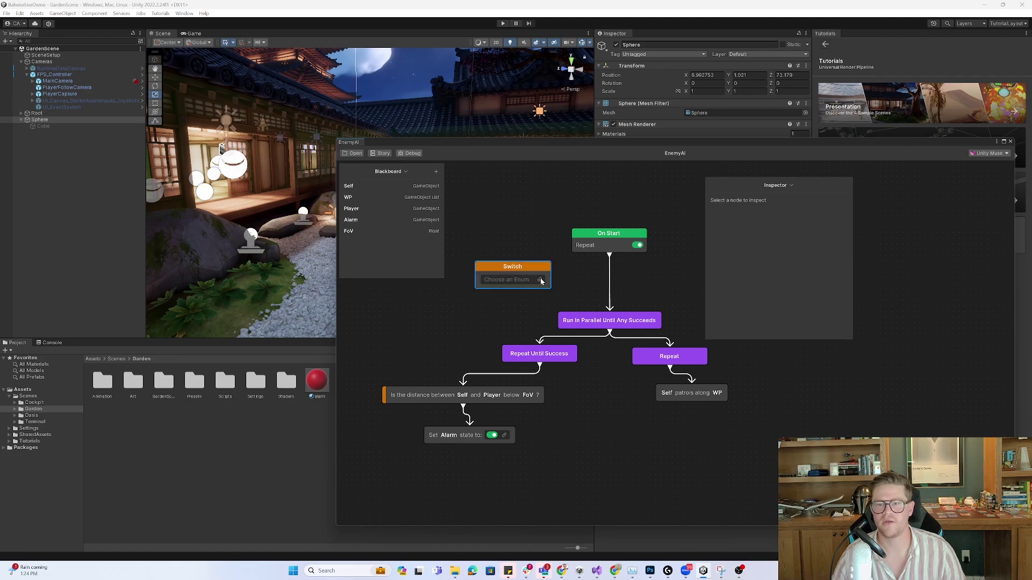
pyautogui.click(537, 280)
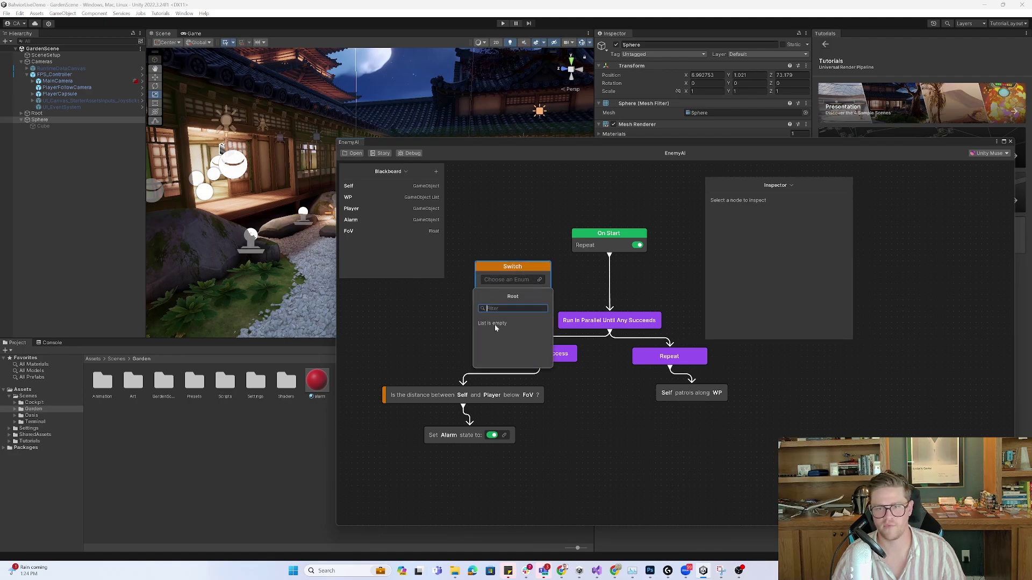
pyautogui.click(391, 251)
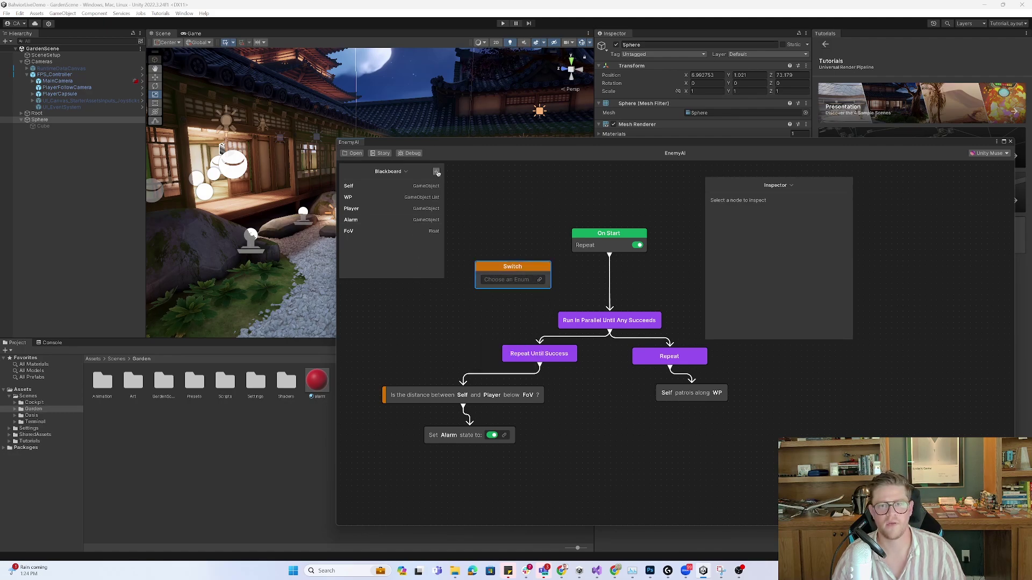
# - Start a new enumeration type on the Blackboard, name it AI Enemy State and give it three members
pyautogui.click(436, 172)
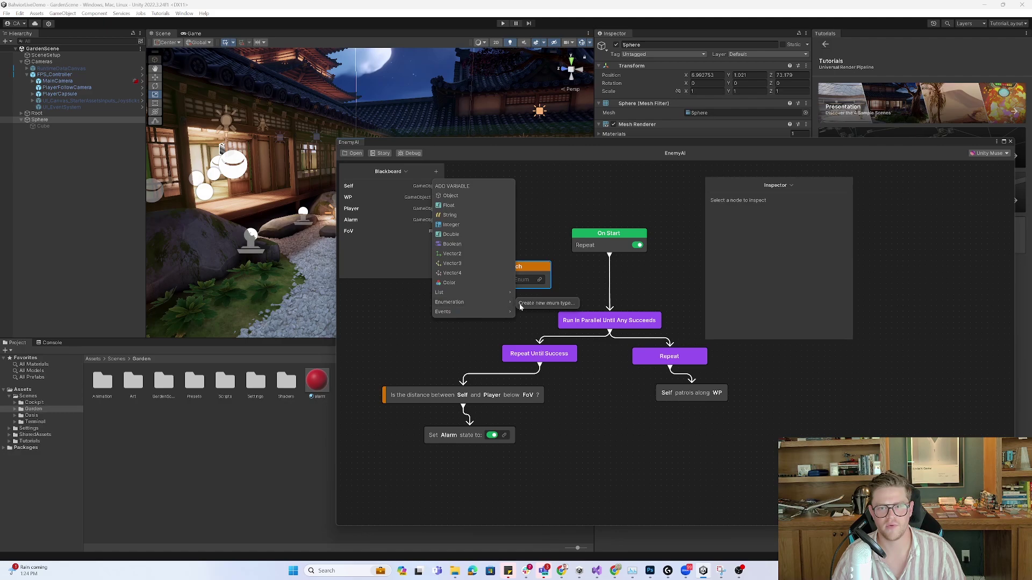
pyautogui.click(537, 304)
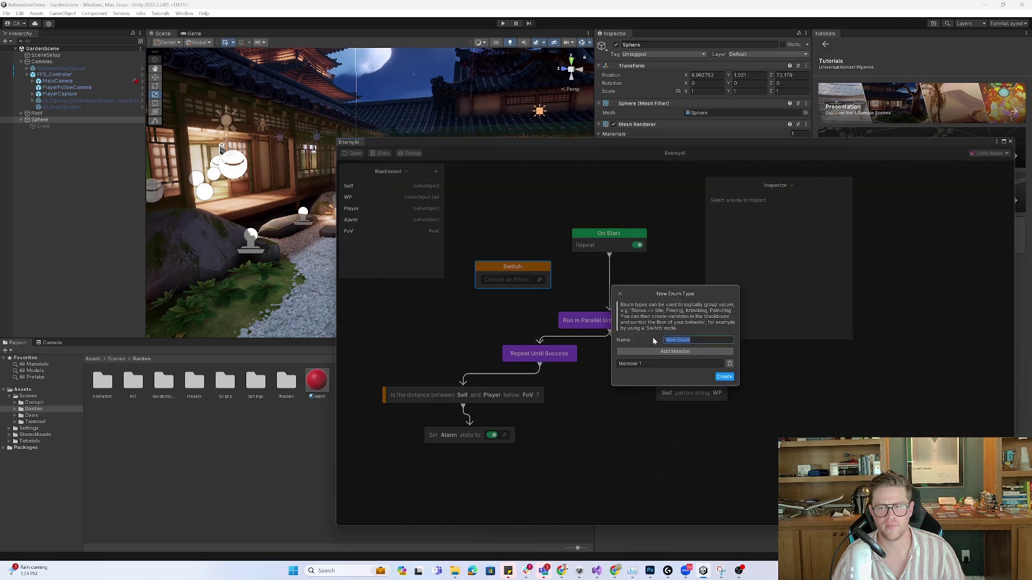
pyautogui.write('AI')
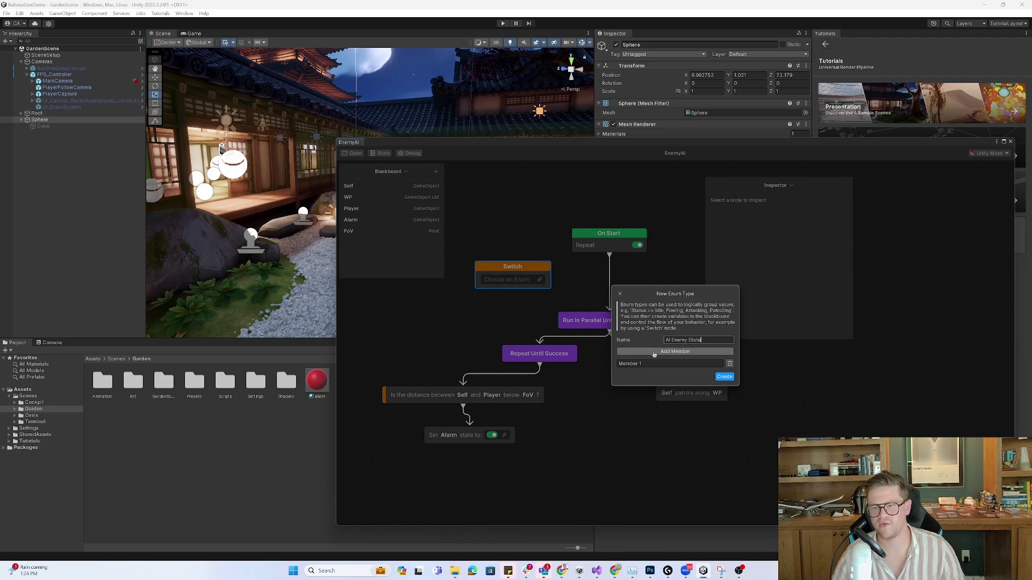
pyautogui.click(668, 351)
pyautogui.click(669, 348)
pyautogui.click(648, 352)
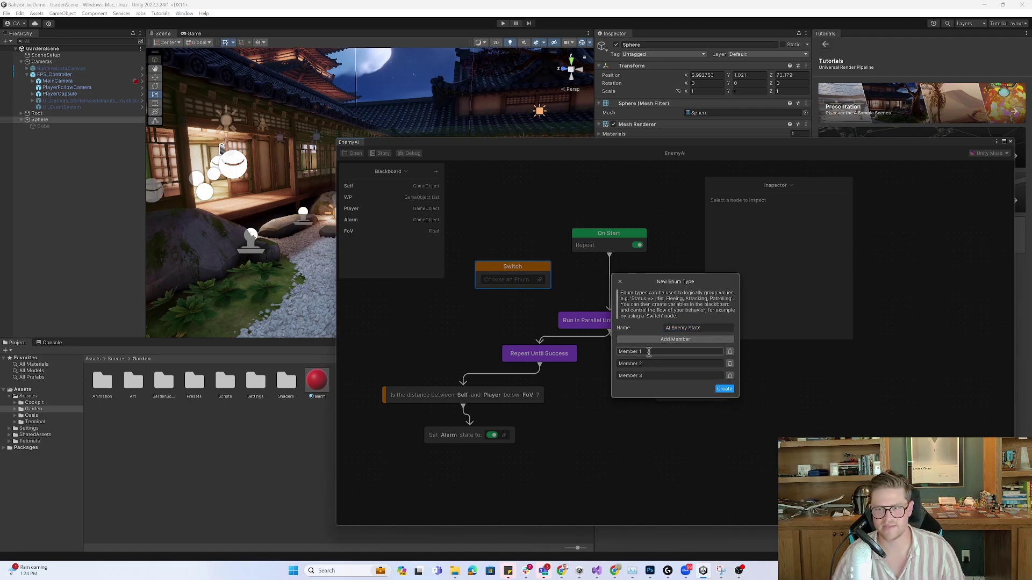
# - Name the enum members Idle, alarm and attack, and create the enum, saving its AIEnemyState script in the Assets folder
pyautogui.write('Idle')
pyautogui.click(617, 365)
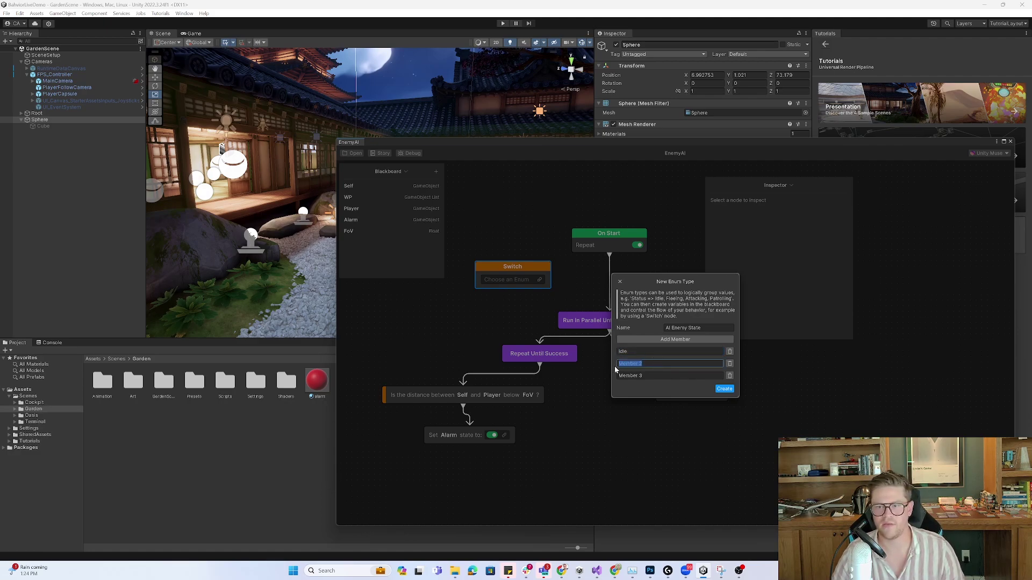
pyautogui.write('alarm')
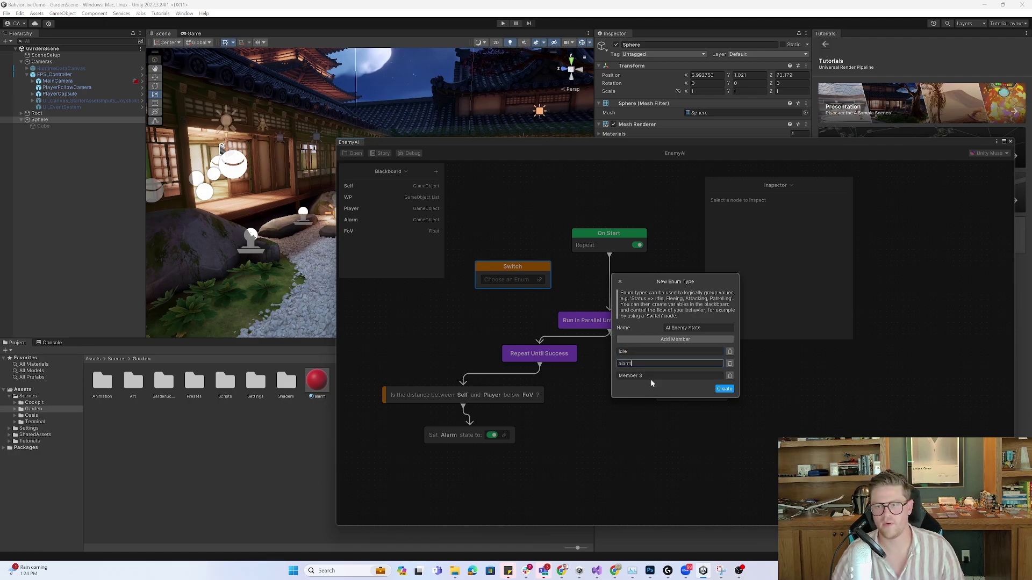
pyautogui.click(617, 375)
pyautogui.write('a')
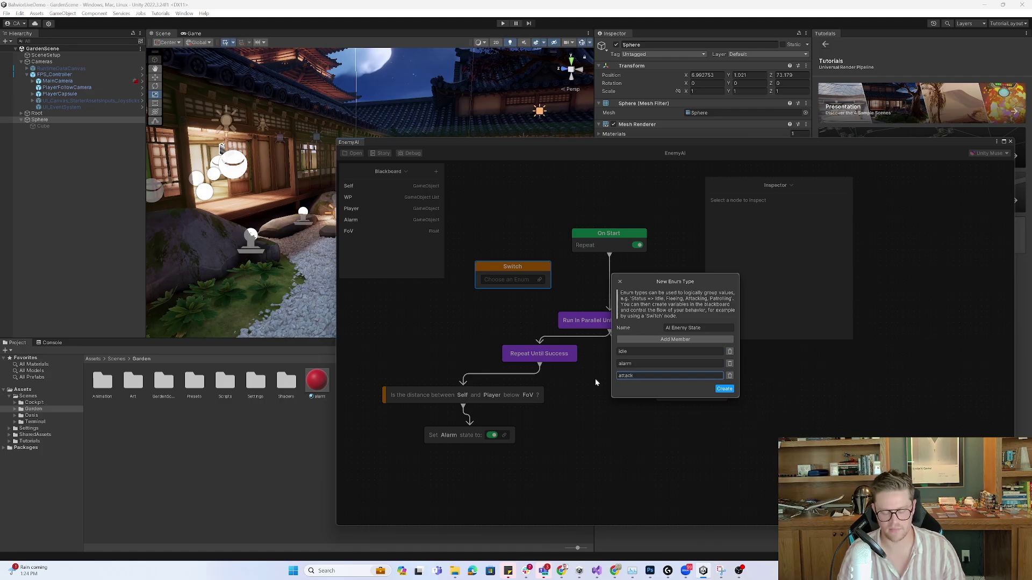
pyautogui.write('ttack')
pyautogui.click(724, 388)
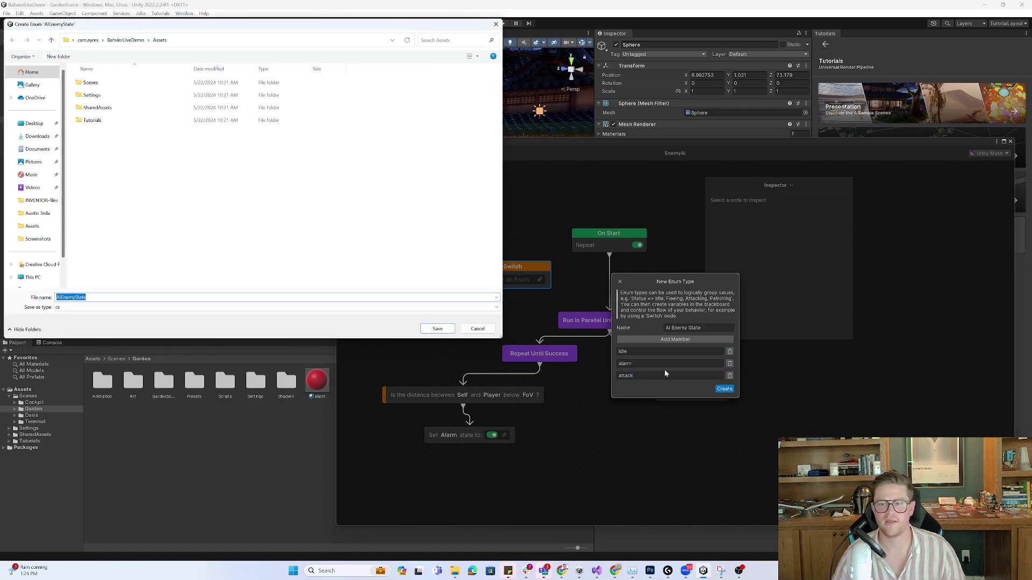
pyautogui.click(477, 330)
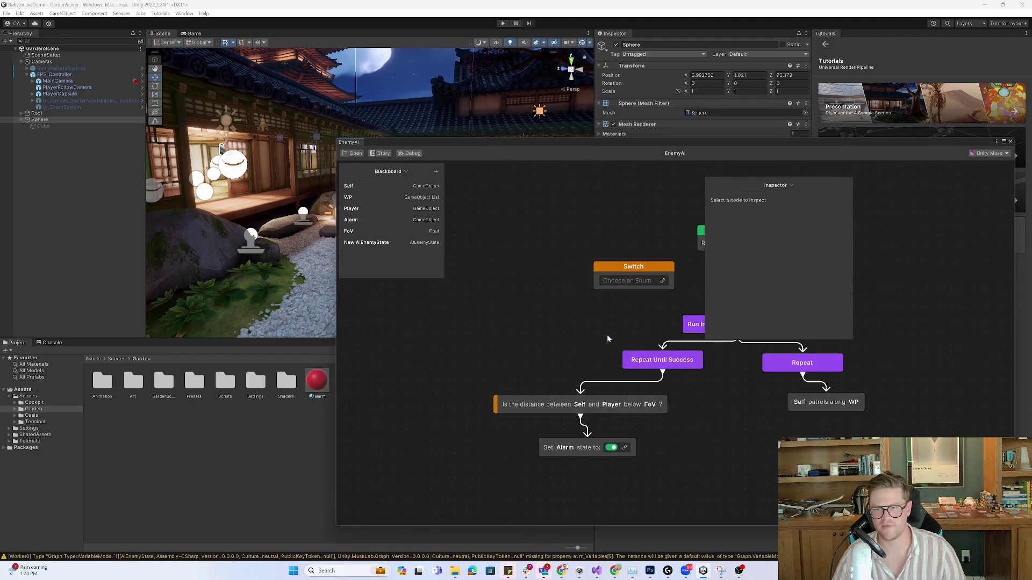
# - Assign the New AIEnemyState variable to the Switch node to generate its Idle, Alarm and Attack branches
pyautogui.moveTo(608, 334); pyautogui.dragTo(496, 336, button='middle')
pyautogui.moveTo(524, 293); pyautogui.dragTo(503, 276)
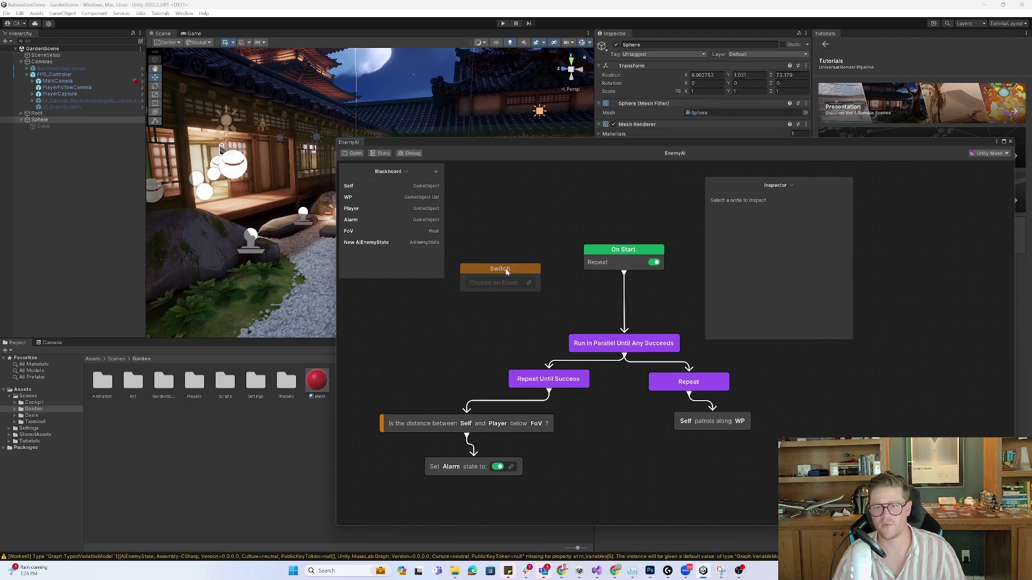
pyautogui.click(530, 284)
pyautogui.click(495, 334)
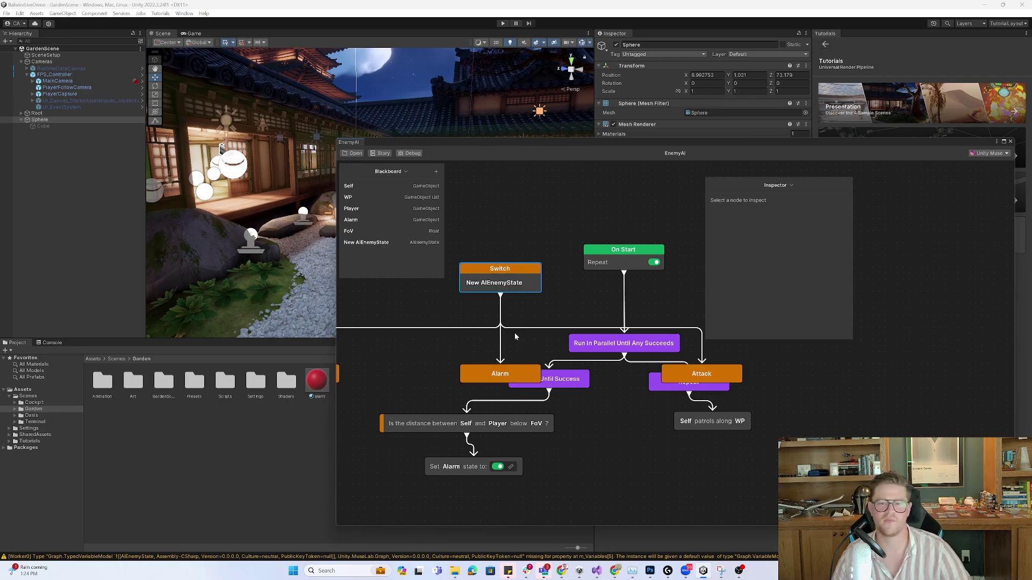
# - Arrange the Switch node and its Idle, Alarm and Attack branches clear of the On Start tree
pyautogui.scroll(-5, 572, 326)
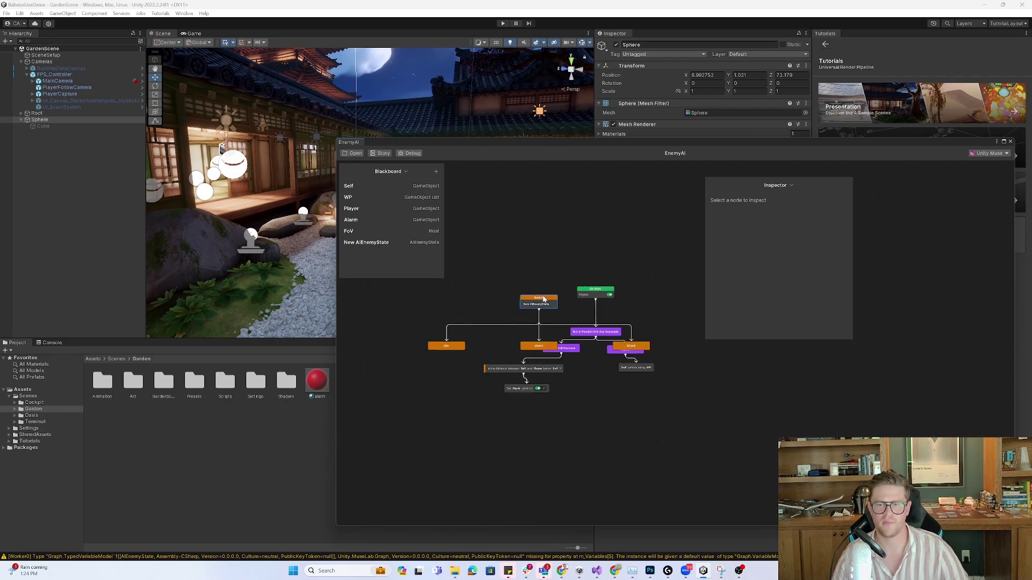
pyautogui.moveTo(544, 299); pyautogui.dragTo(504, 267)
pyautogui.moveTo(646, 350); pyautogui.dragTo(440, 323)
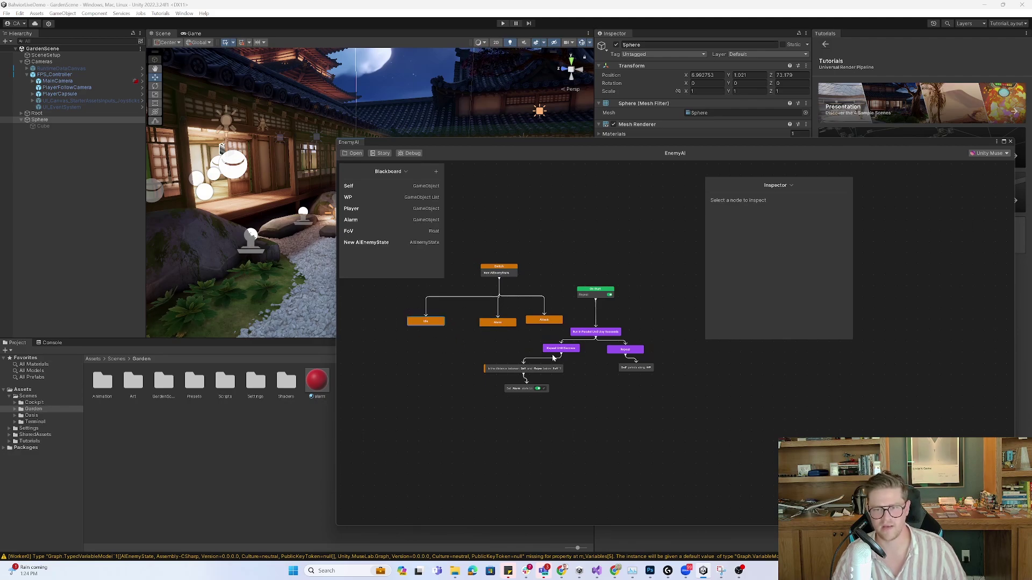
pyautogui.scroll(2, 493, 362)
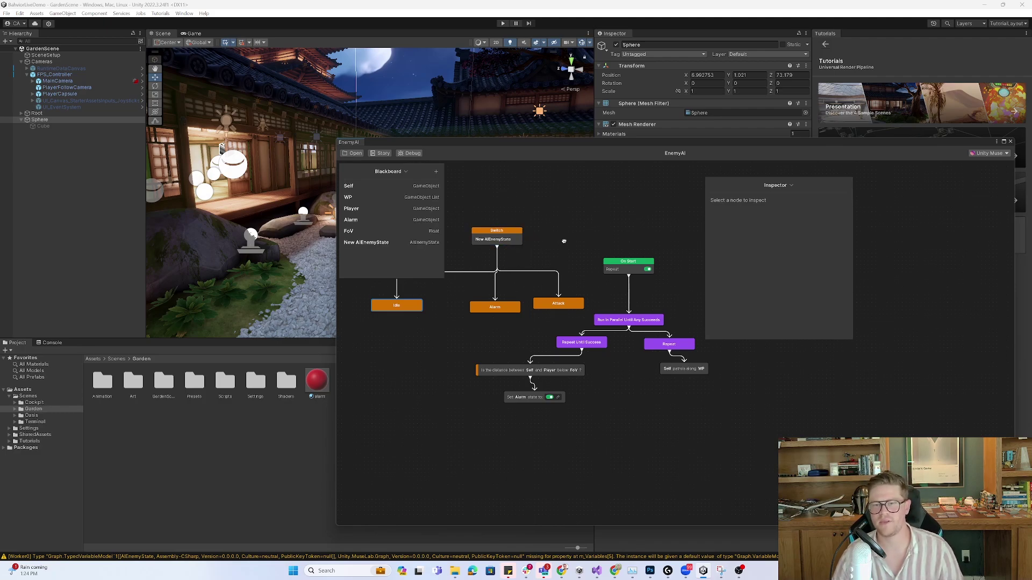
# - Delete the Switch node together with its Idle, Alarm and Attack branches, leaving only the On Start tree
pyautogui.moveTo(564, 241); pyautogui.dragTo(613, 238, button='middle')
pyautogui.moveTo(626, 209); pyautogui.dragTo(459, 305)
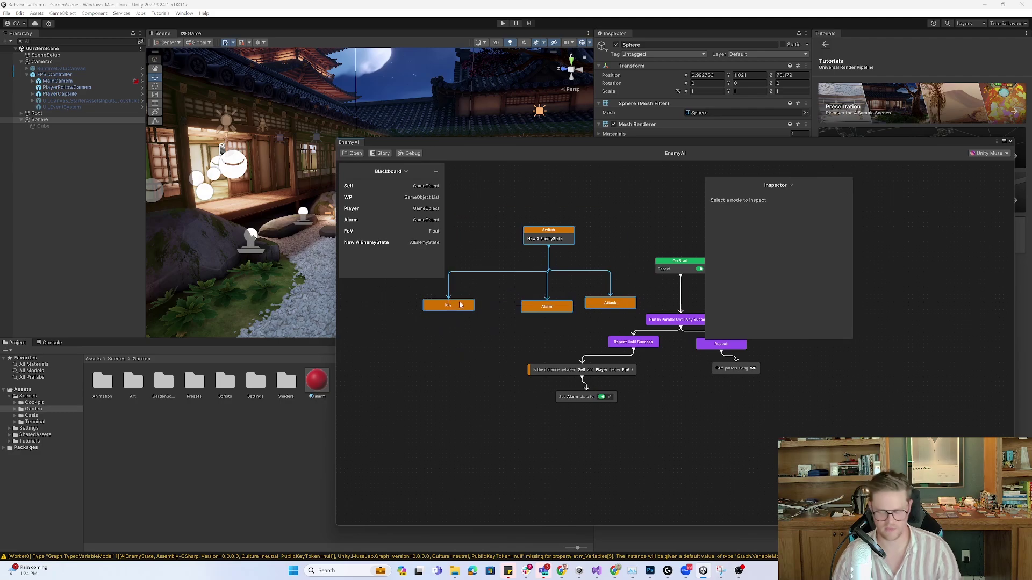
pyautogui.press('Delete')
pyautogui.moveTo(576, 272); pyautogui.dragTo(473, 291, button='middle')
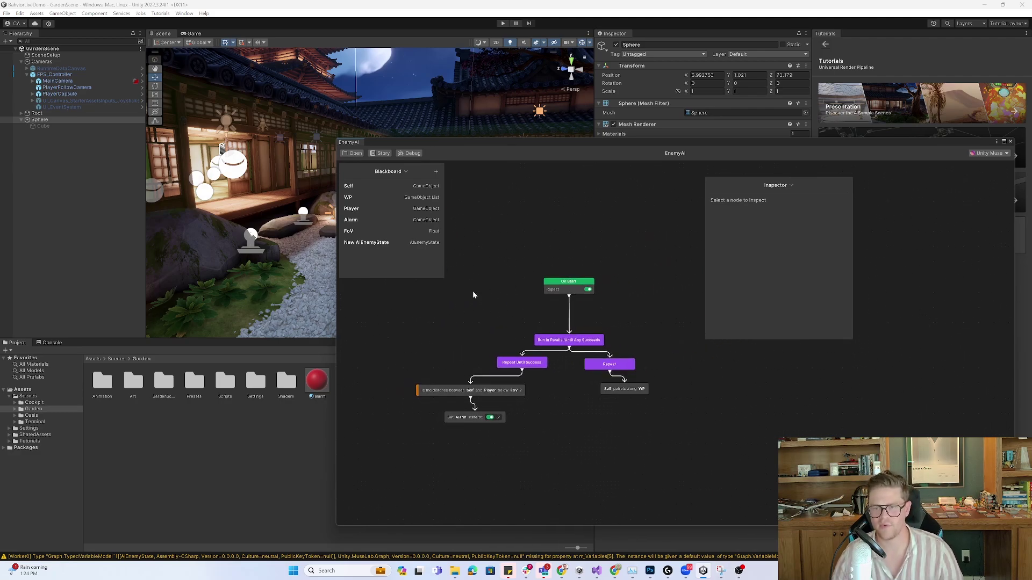
pyautogui.scroll(2, 544, 307)
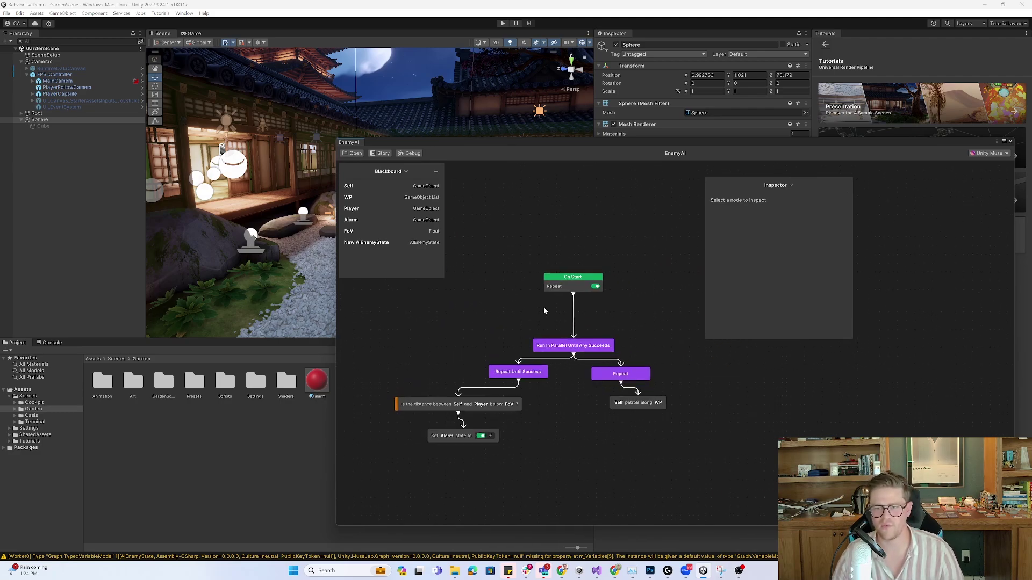
pyautogui.click(605, 283)
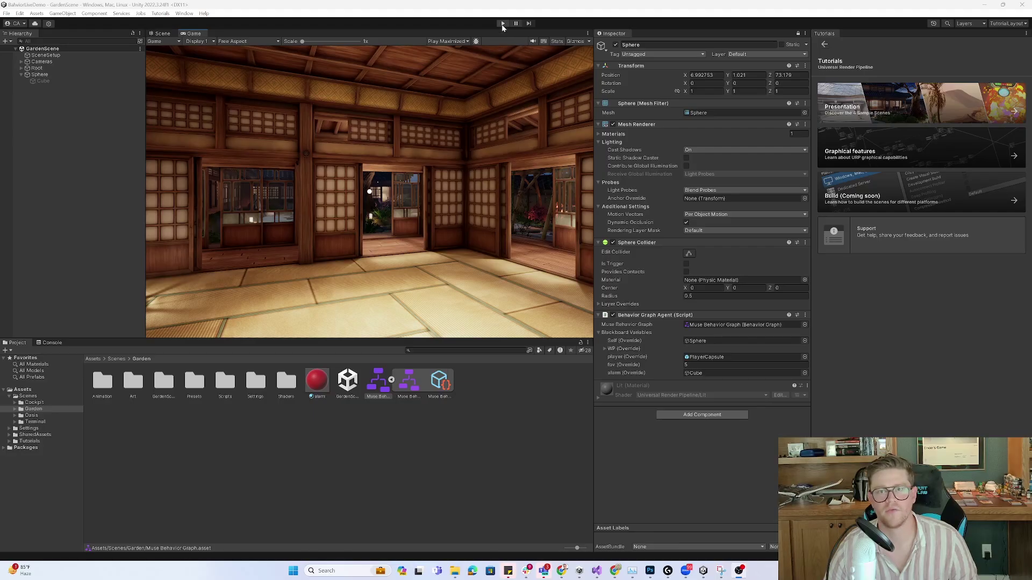
# - Play the garden scene, approach the patrolling sphere to test its red alarm cube, and stop the scene
pyautogui.click(502, 23)
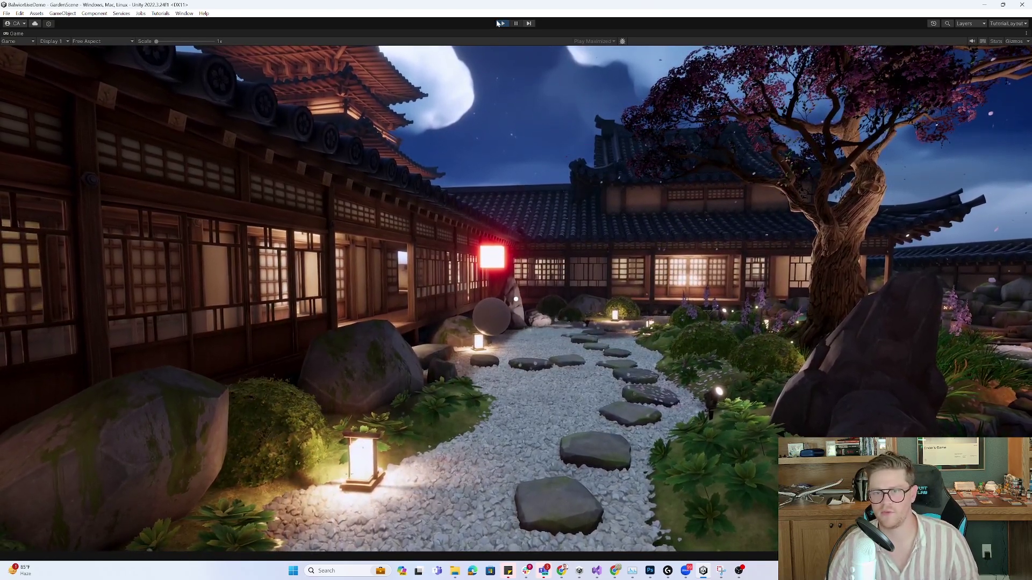
pyautogui.click(501, 23)
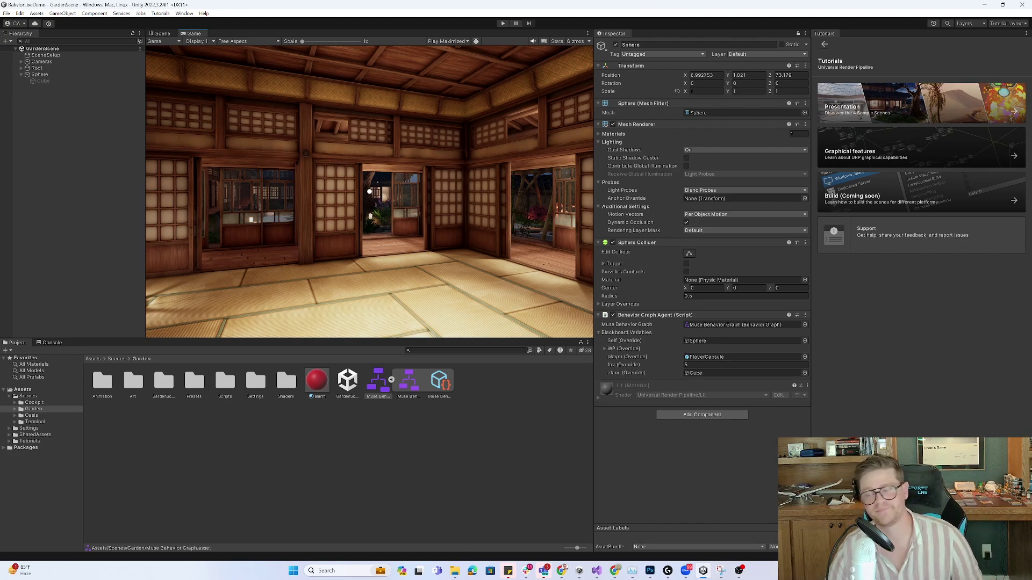
# - Open the Muse Behavior Graph asset, review its alarm and patrol branches, and close it
pyautogui.doubleClick(364, 388)
pyautogui.moveTo(729, 328); pyautogui.dragTo(644, 336, button='middle')
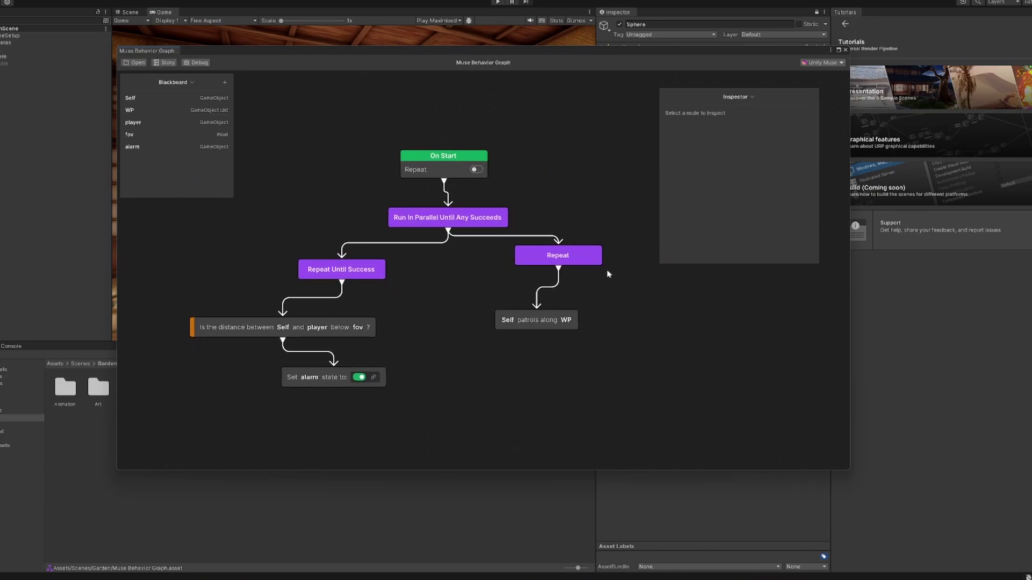
pyautogui.click(846, 50)
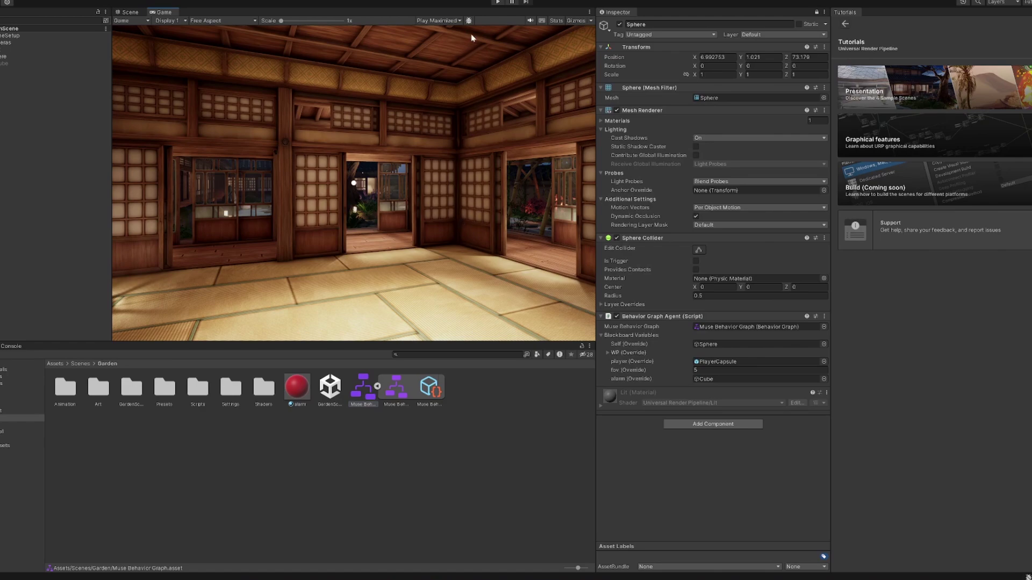
# - Play the garden scene again to watch the finished enemy behavior
pyautogui.click(498, 2)
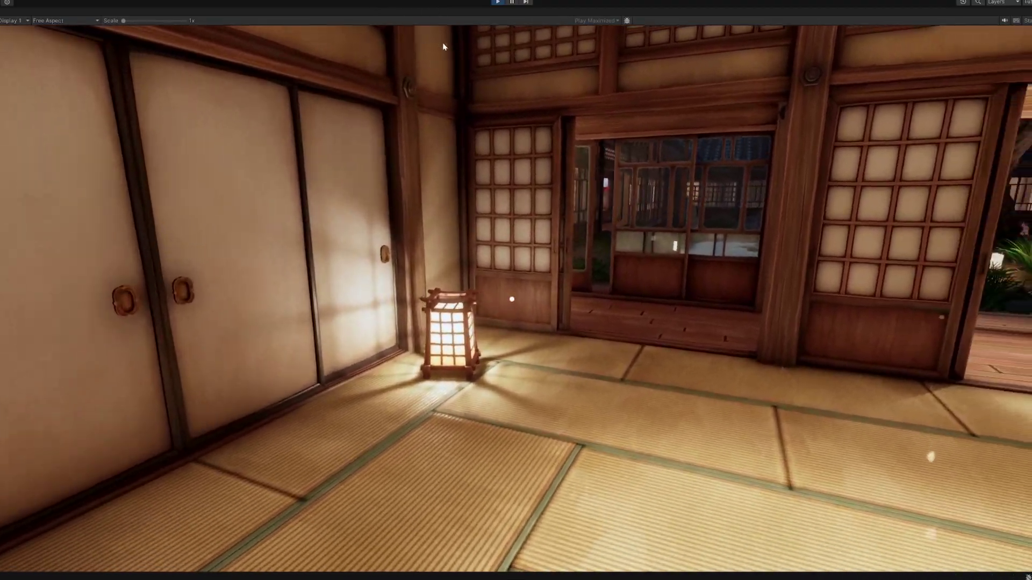